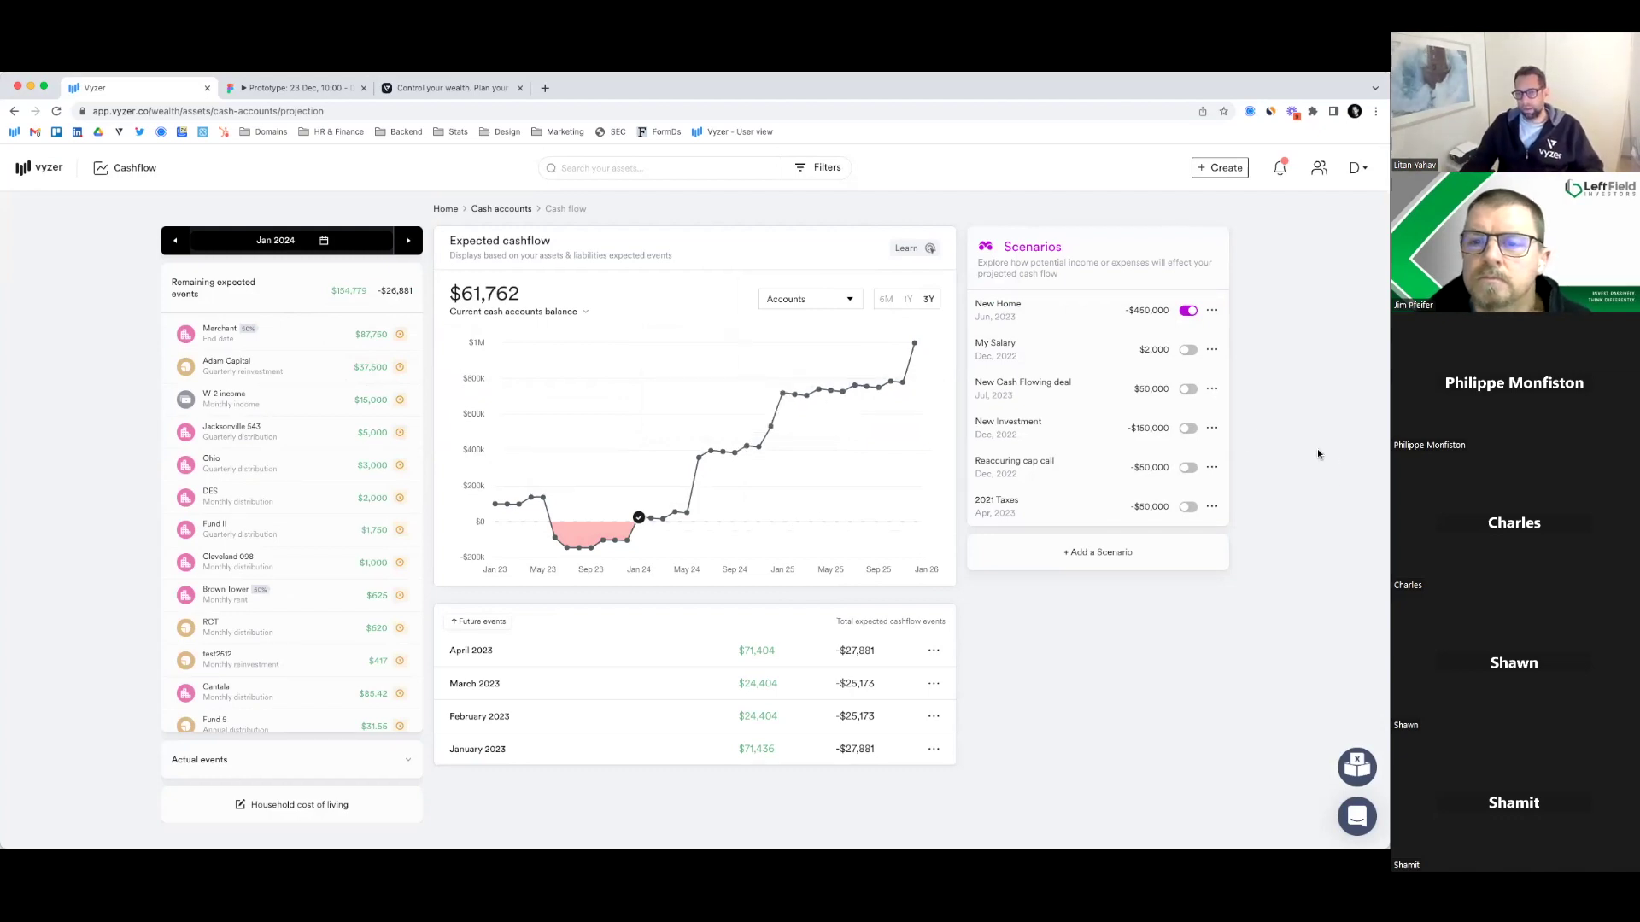
Preview the expected cashflow with the New Cash Flowing deal scenario enabled, and switch that scenario back off
left_click(1188, 389)
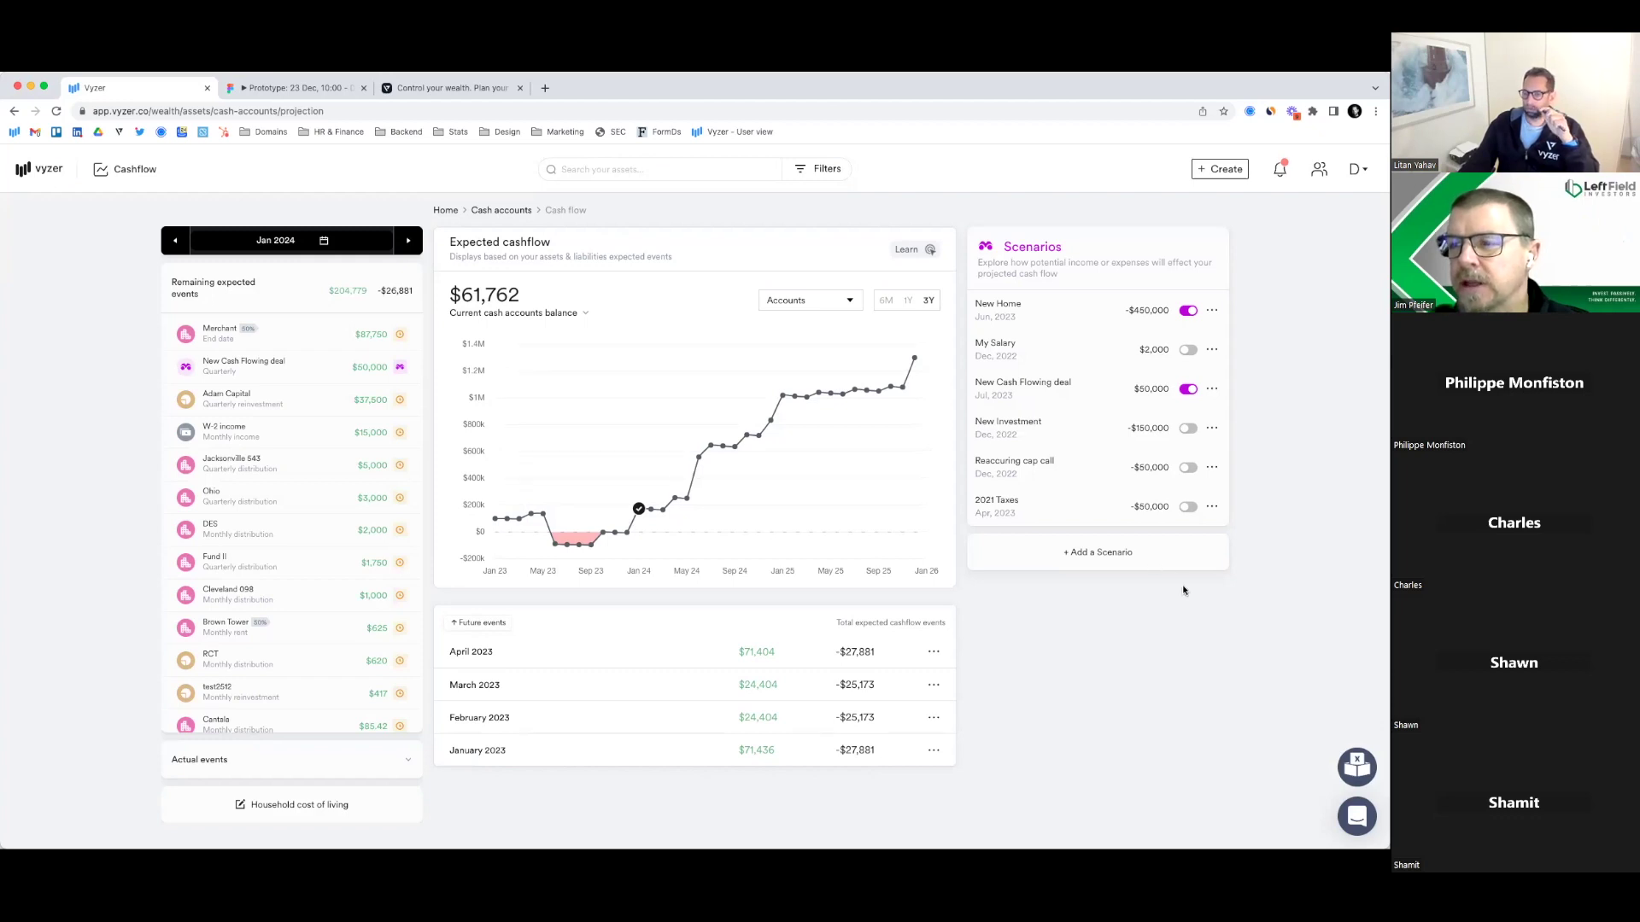
left_click(1186, 391)
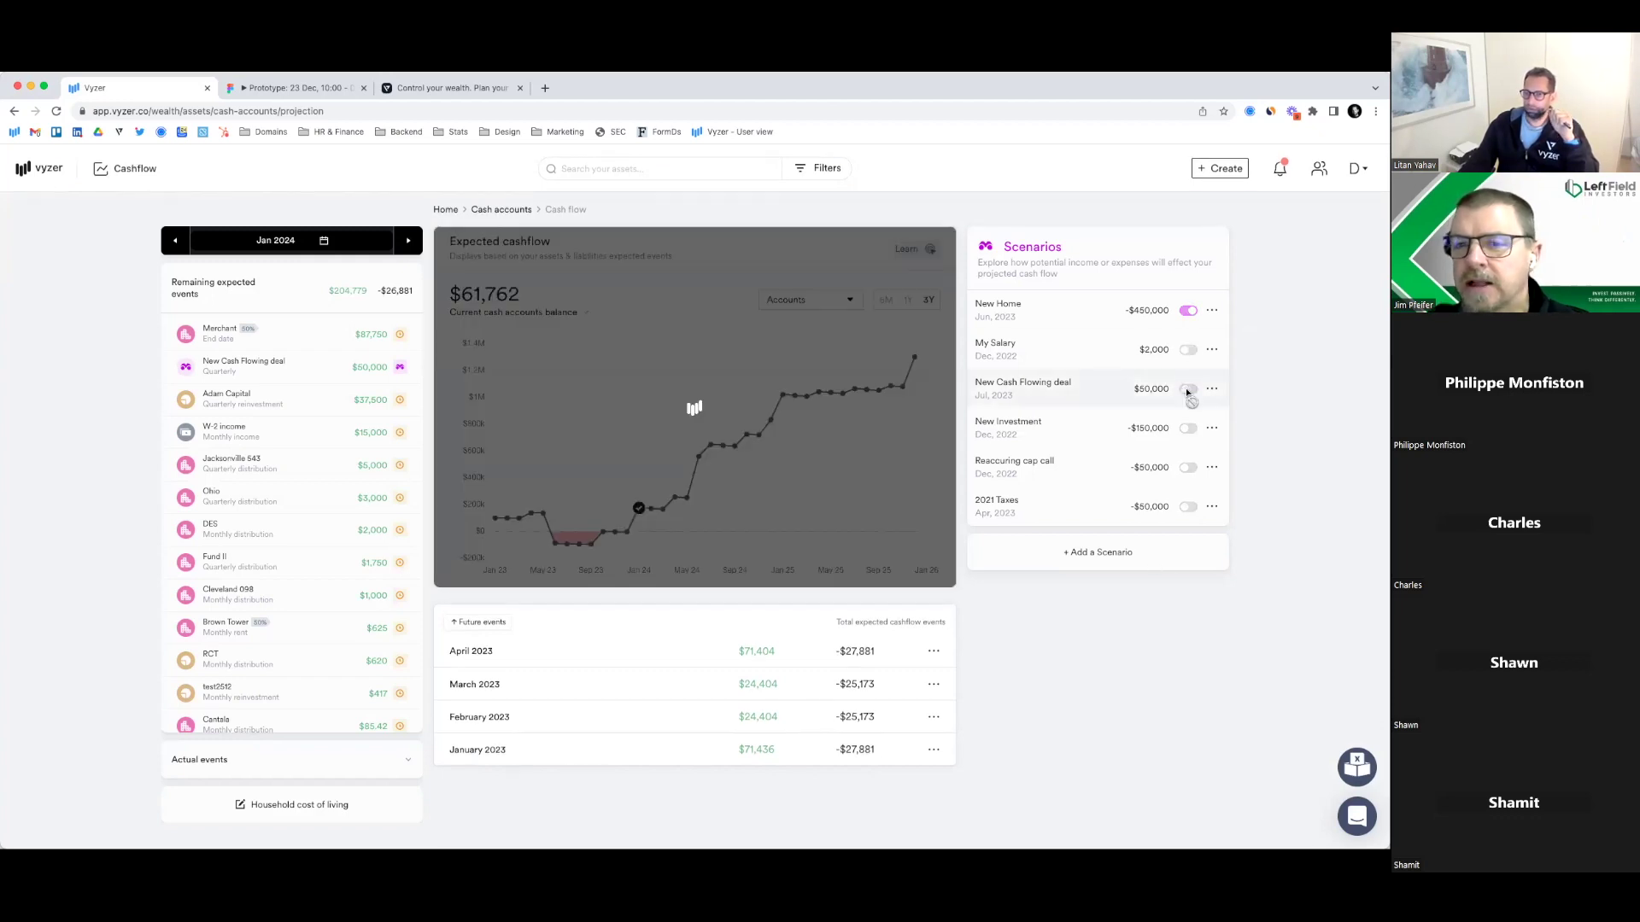
Return to the wealth overview and start creating a real estate asset as a rental syndication
left_click(43, 170)
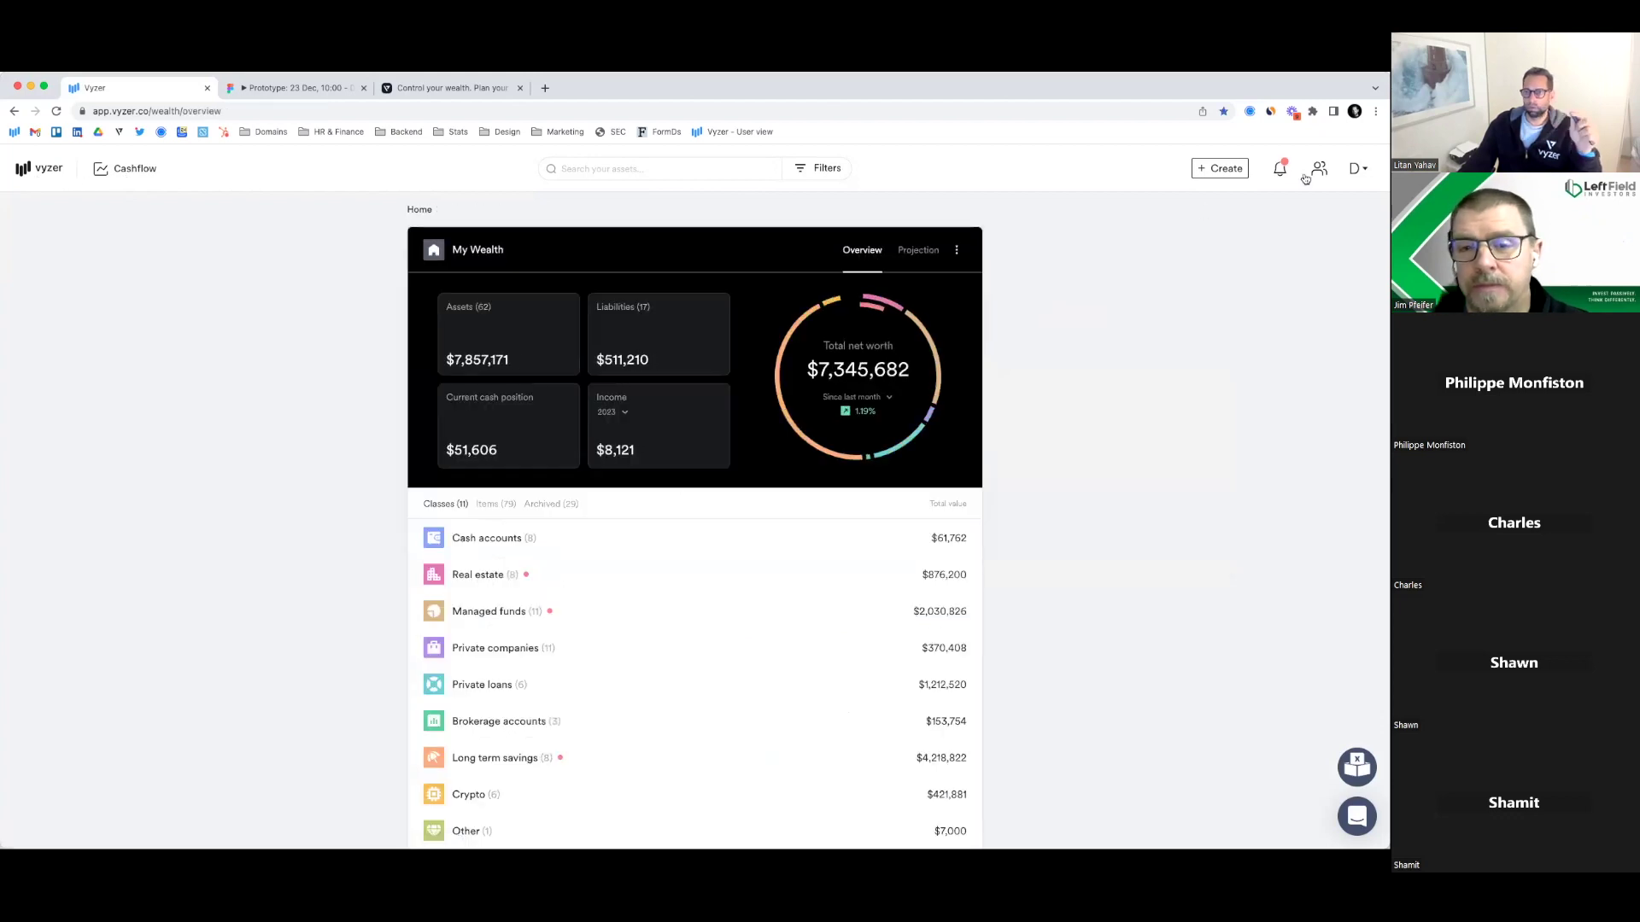
left_click(1222, 168)
left_click(1118, 403)
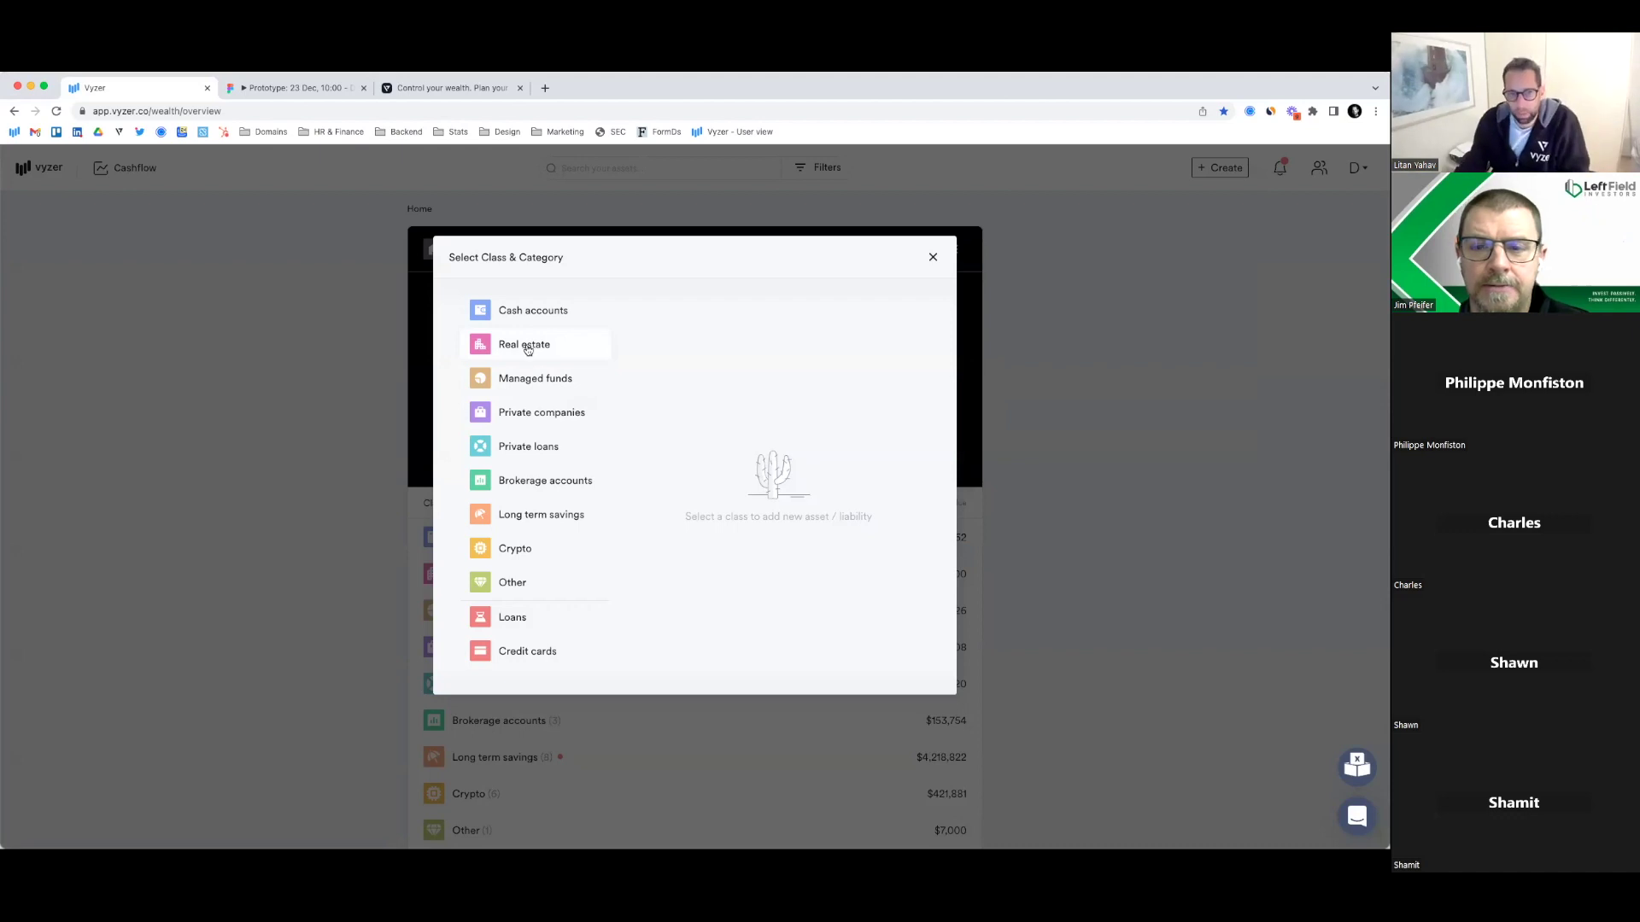
left_click(584, 353)
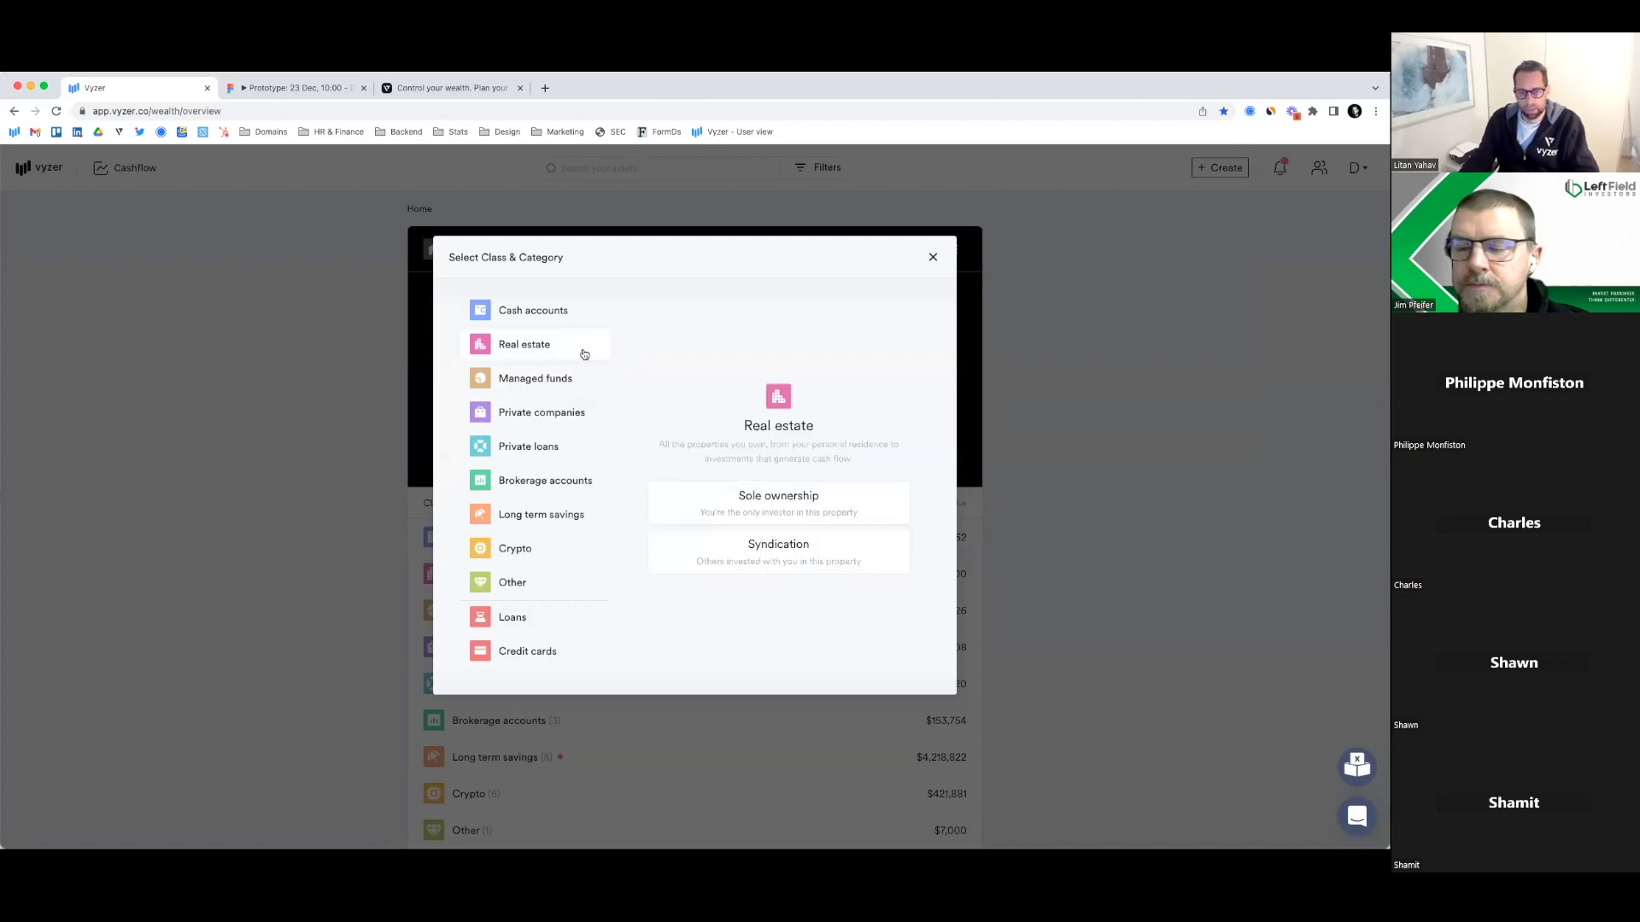
left_click(778, 558)
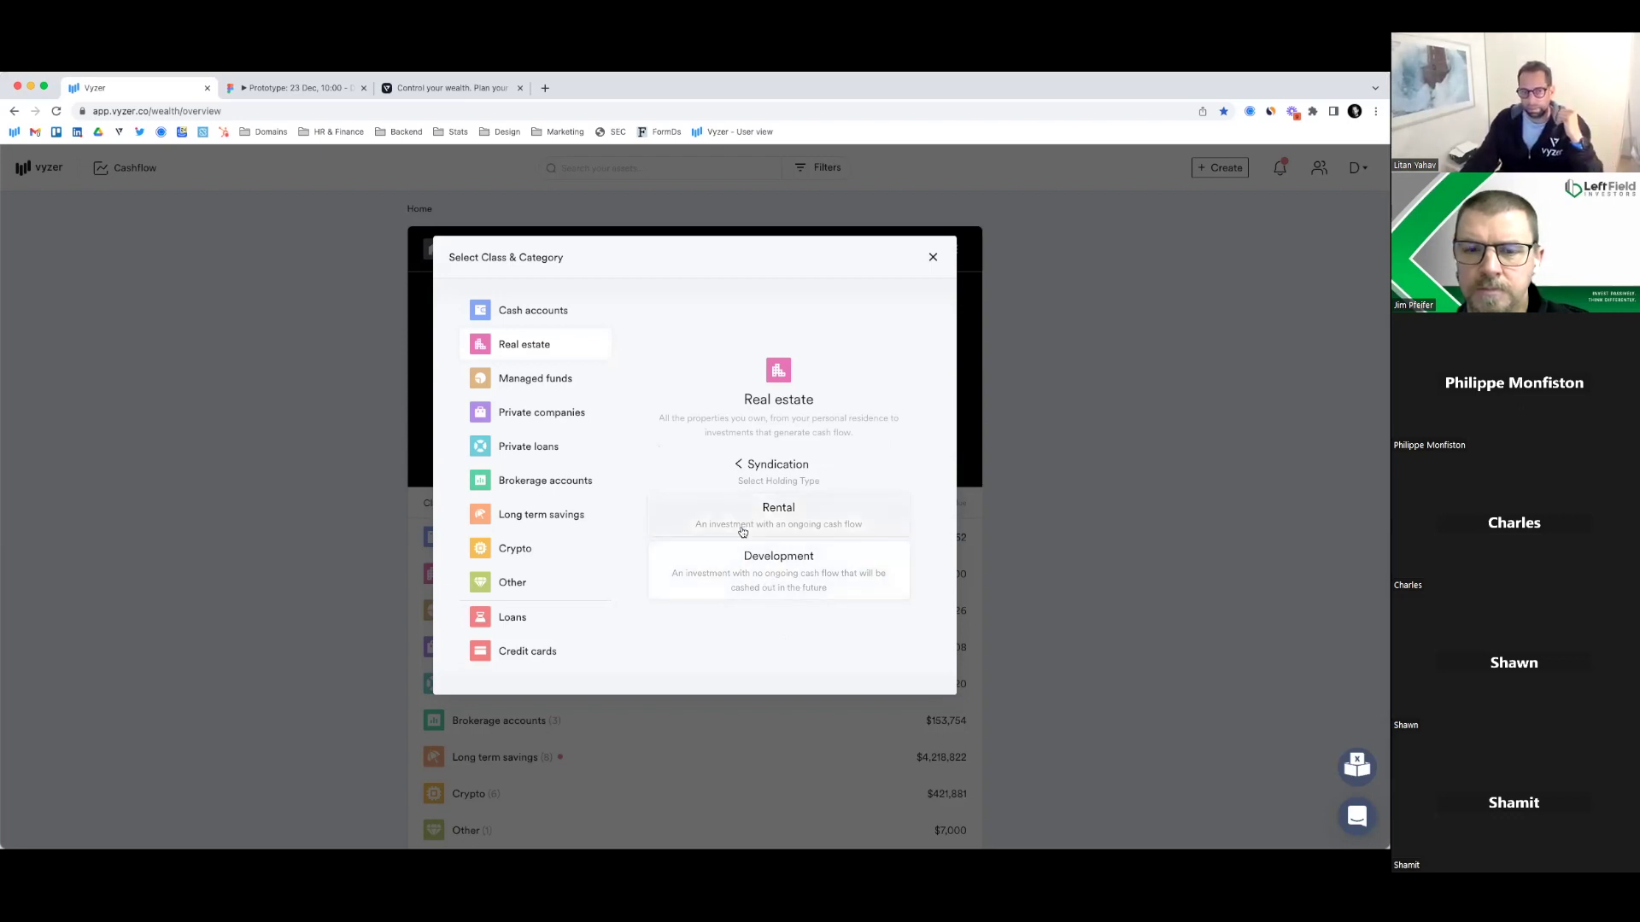
left_click(788, 524)
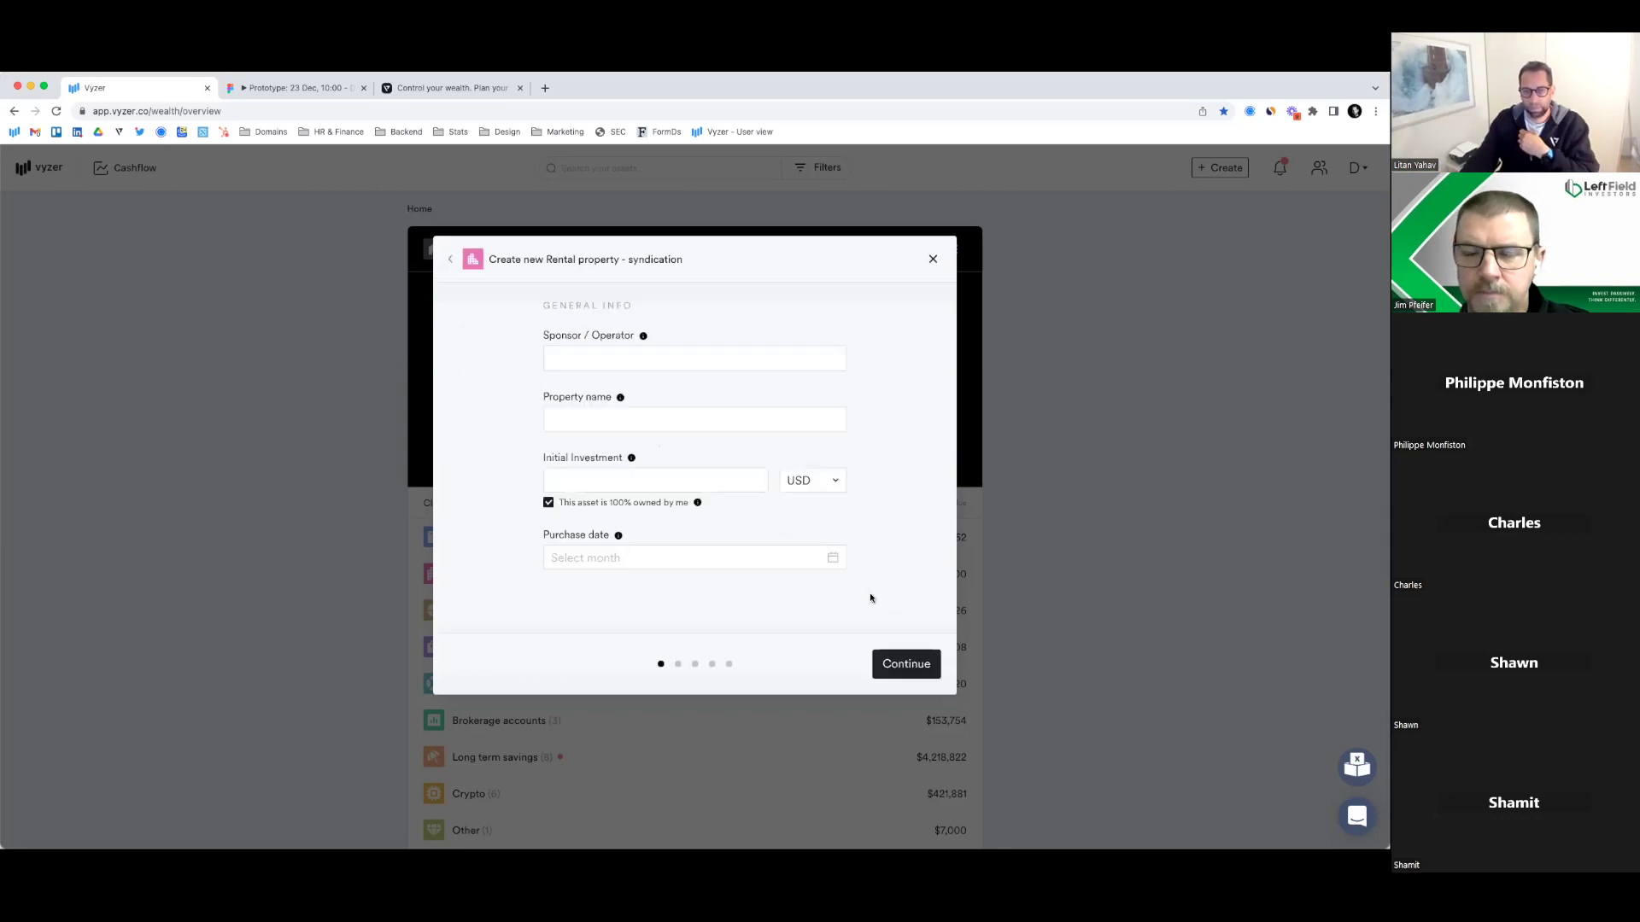
Set the sponsor of the new rental property to MAG Capital
left_click(752, 368)
type("MAG")
key("BackSpace")
type("G")
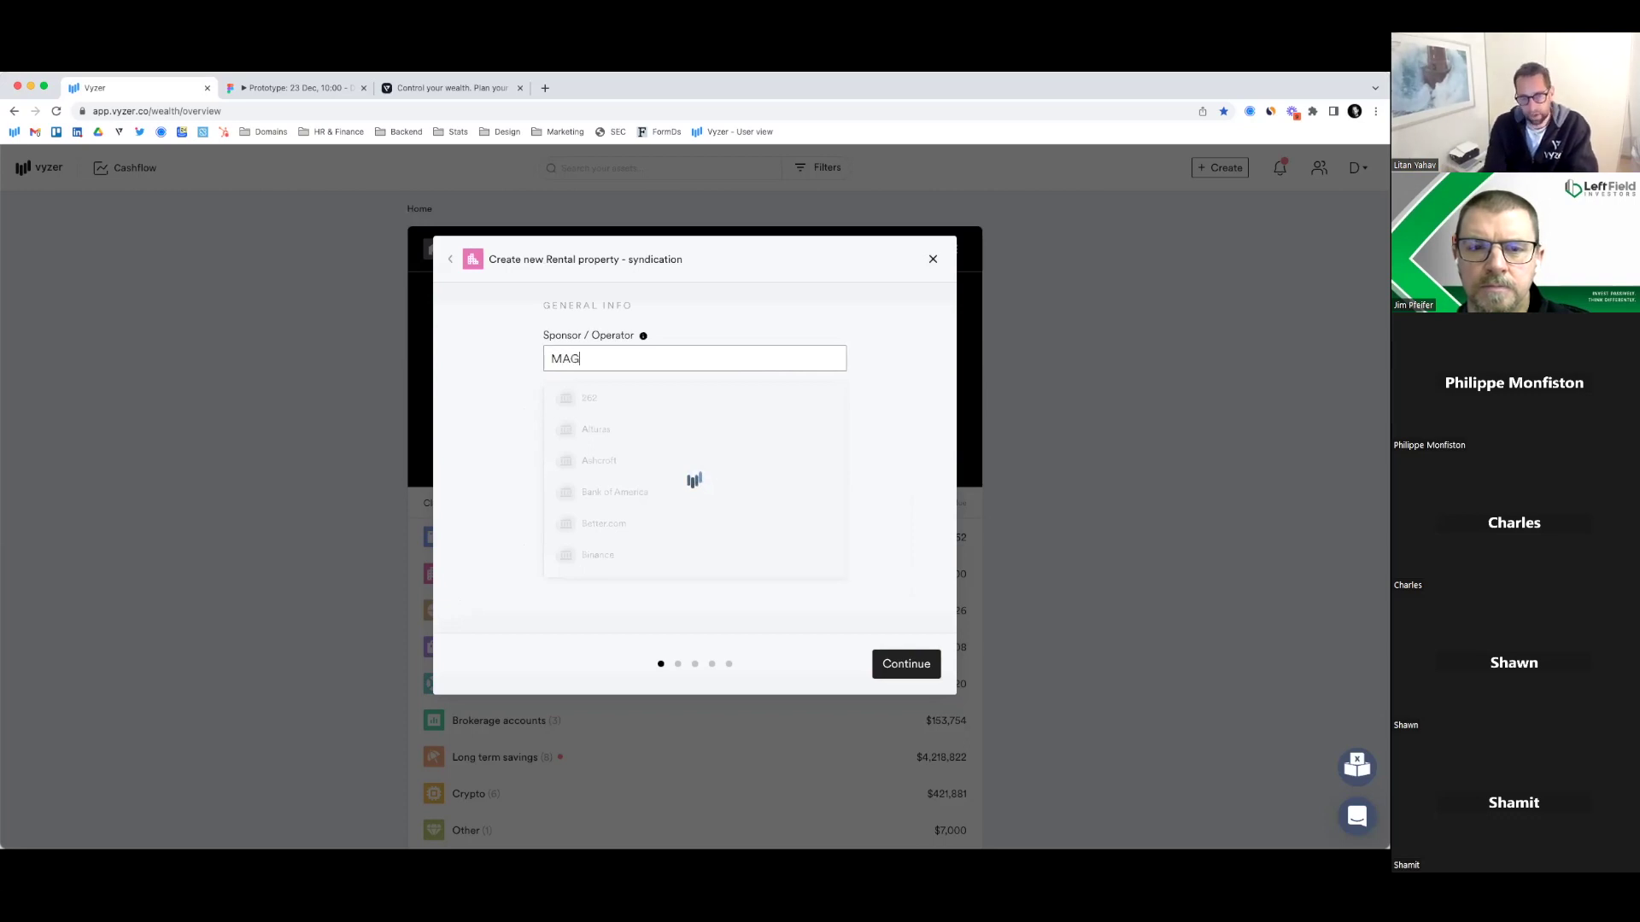
left_click(626, 395)
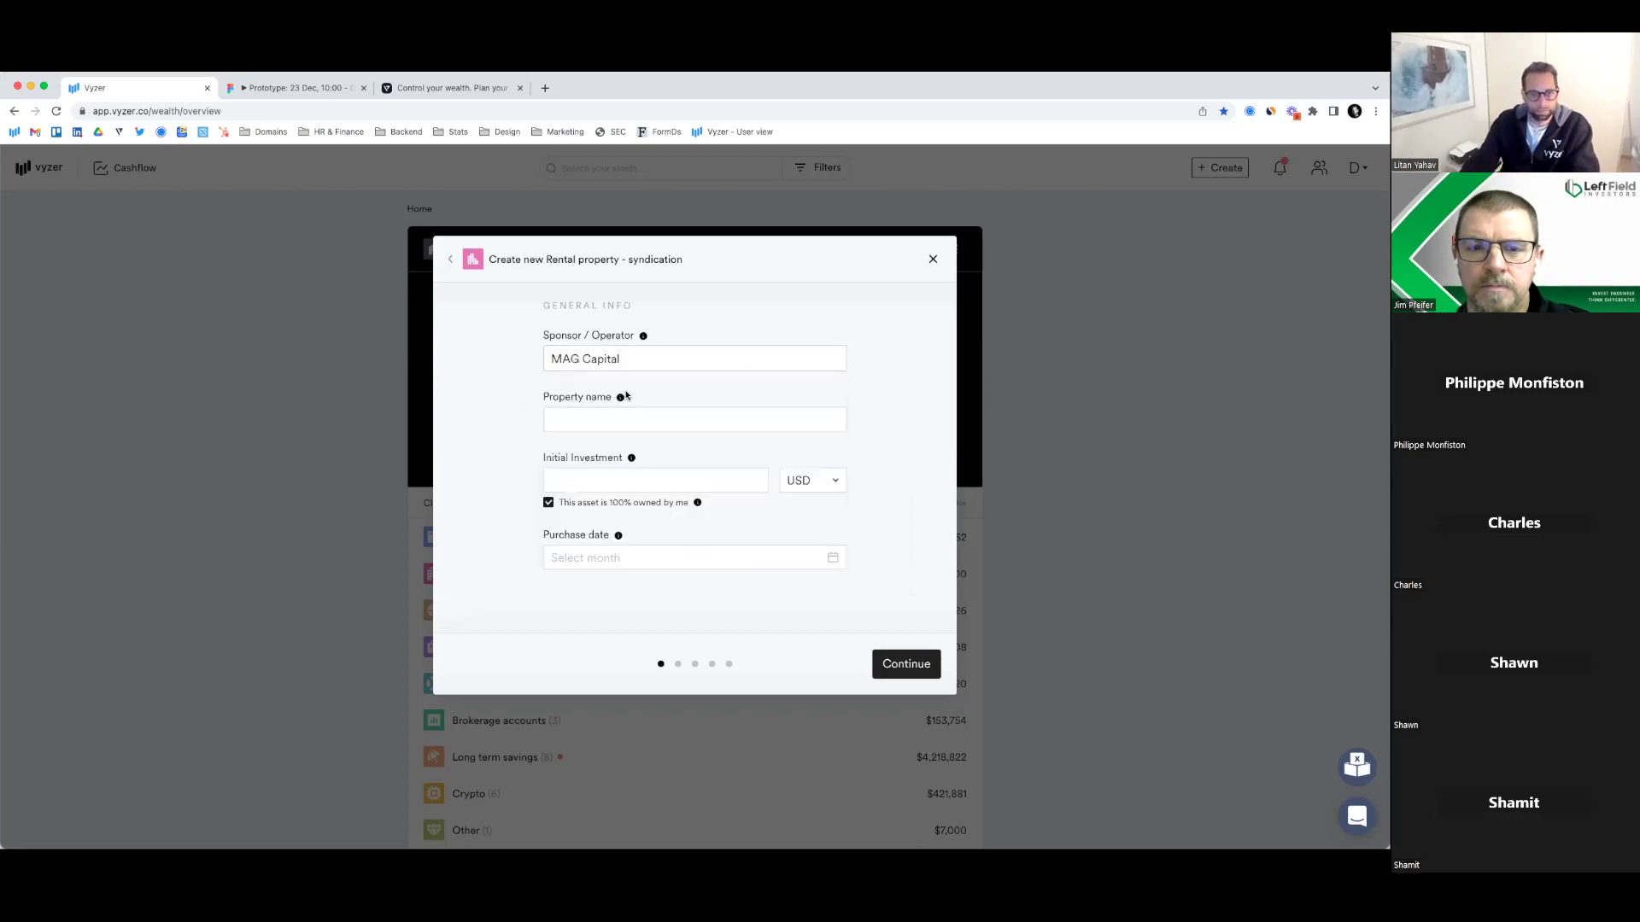
Name the property Santa Monica, with an initial investment of $150,000 and a purchase date of January 2022
left_click(575, 421)
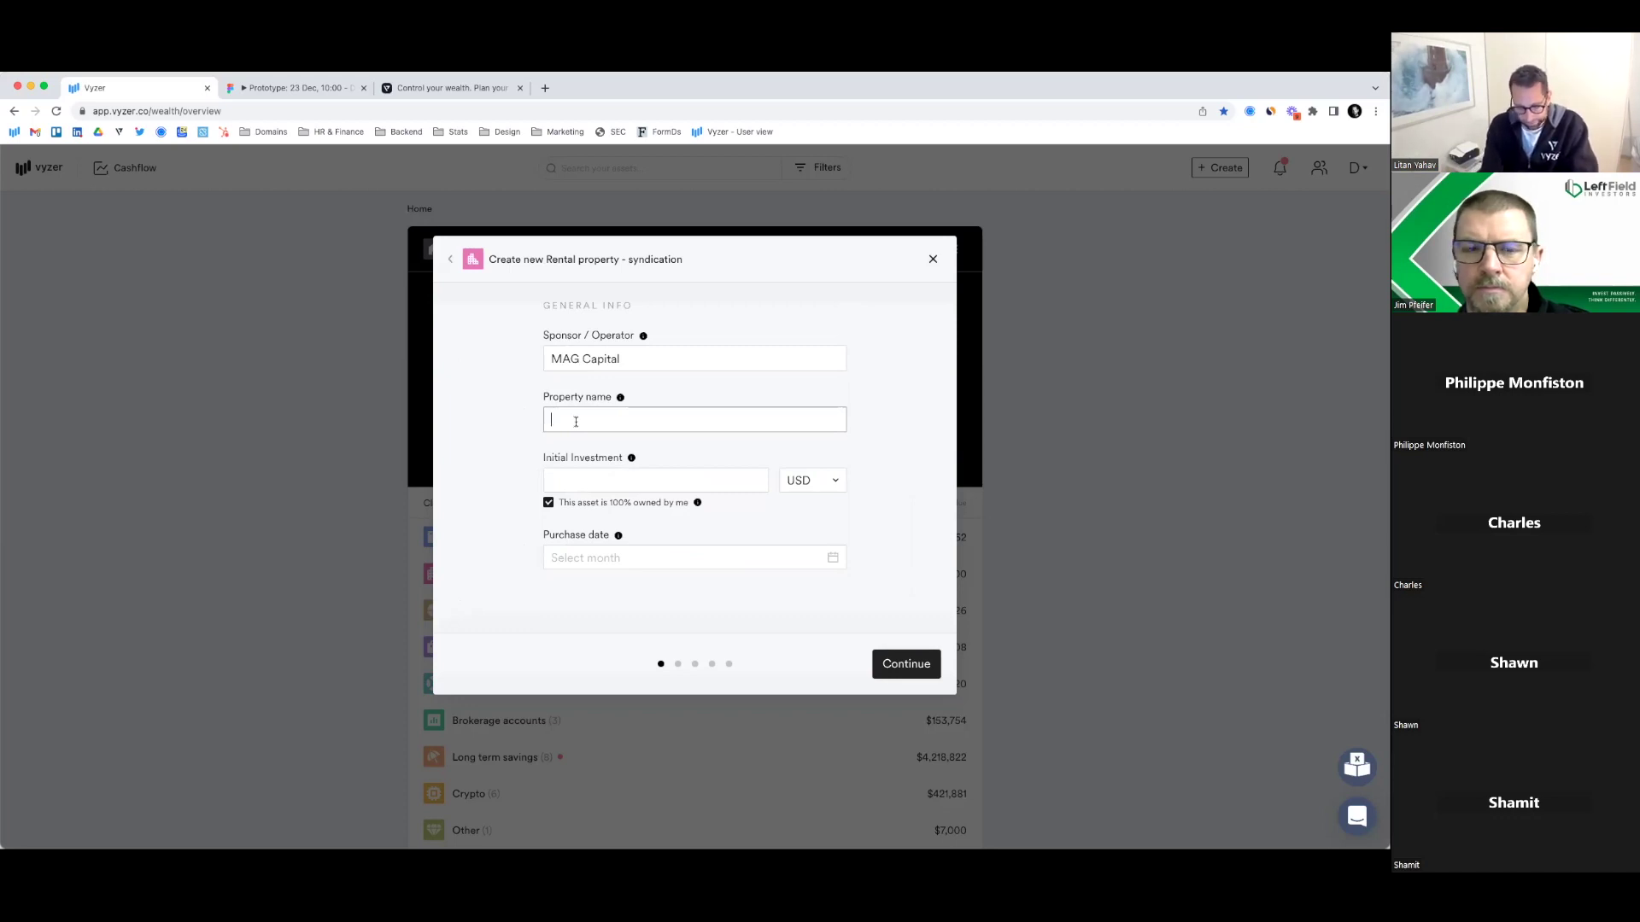
type("Santa Monica")
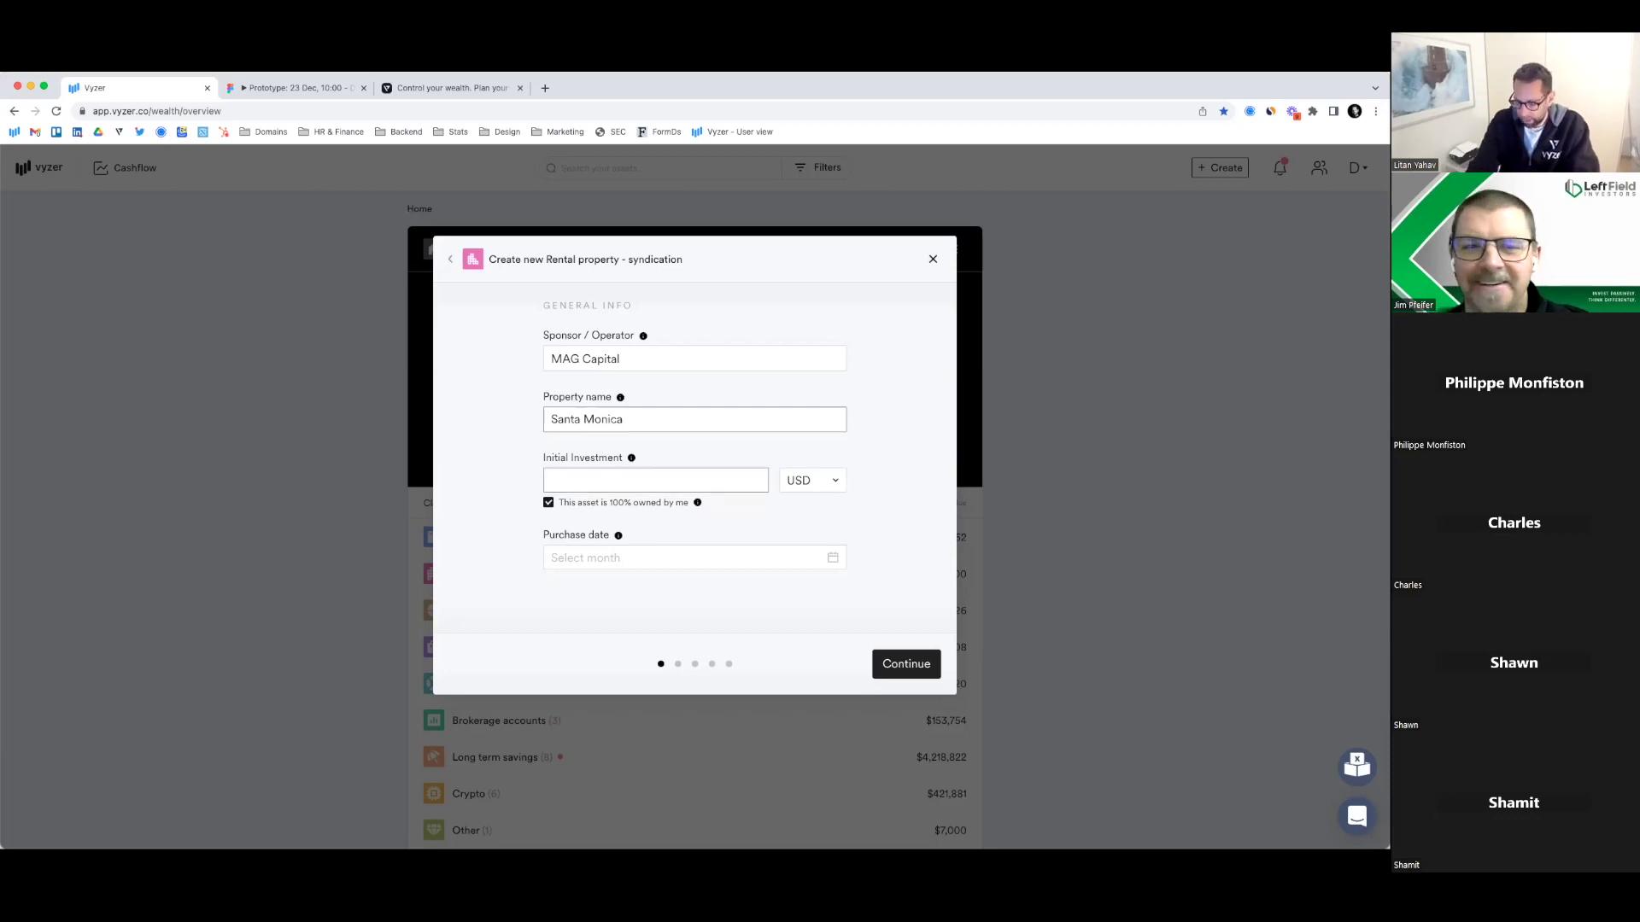
type("1500000")
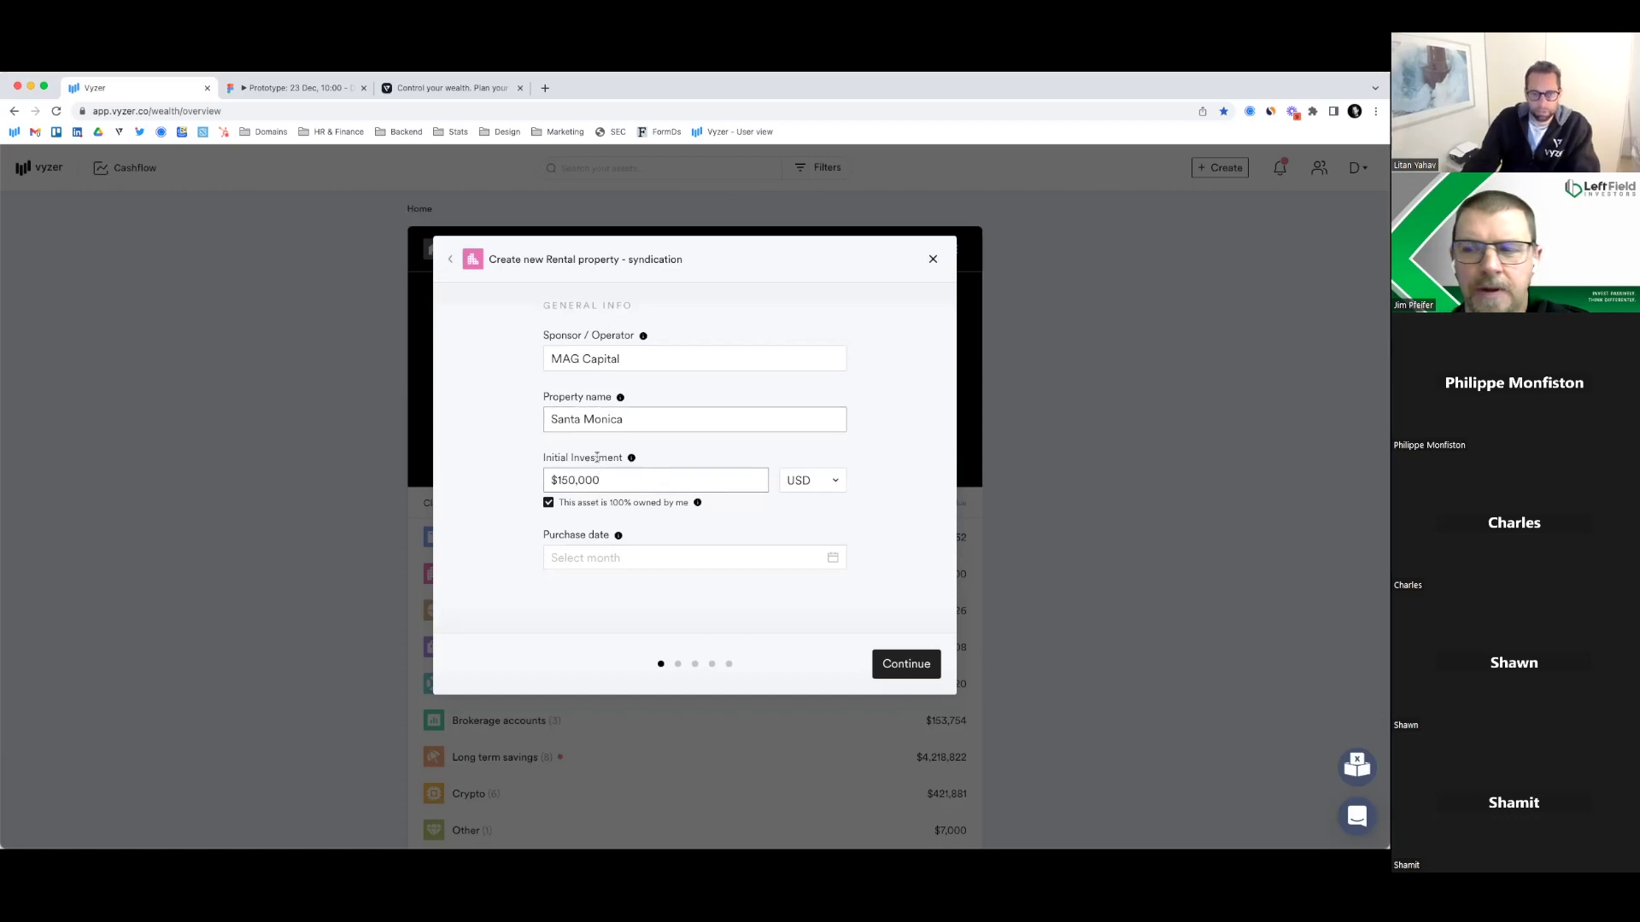
left_click(585, 557)
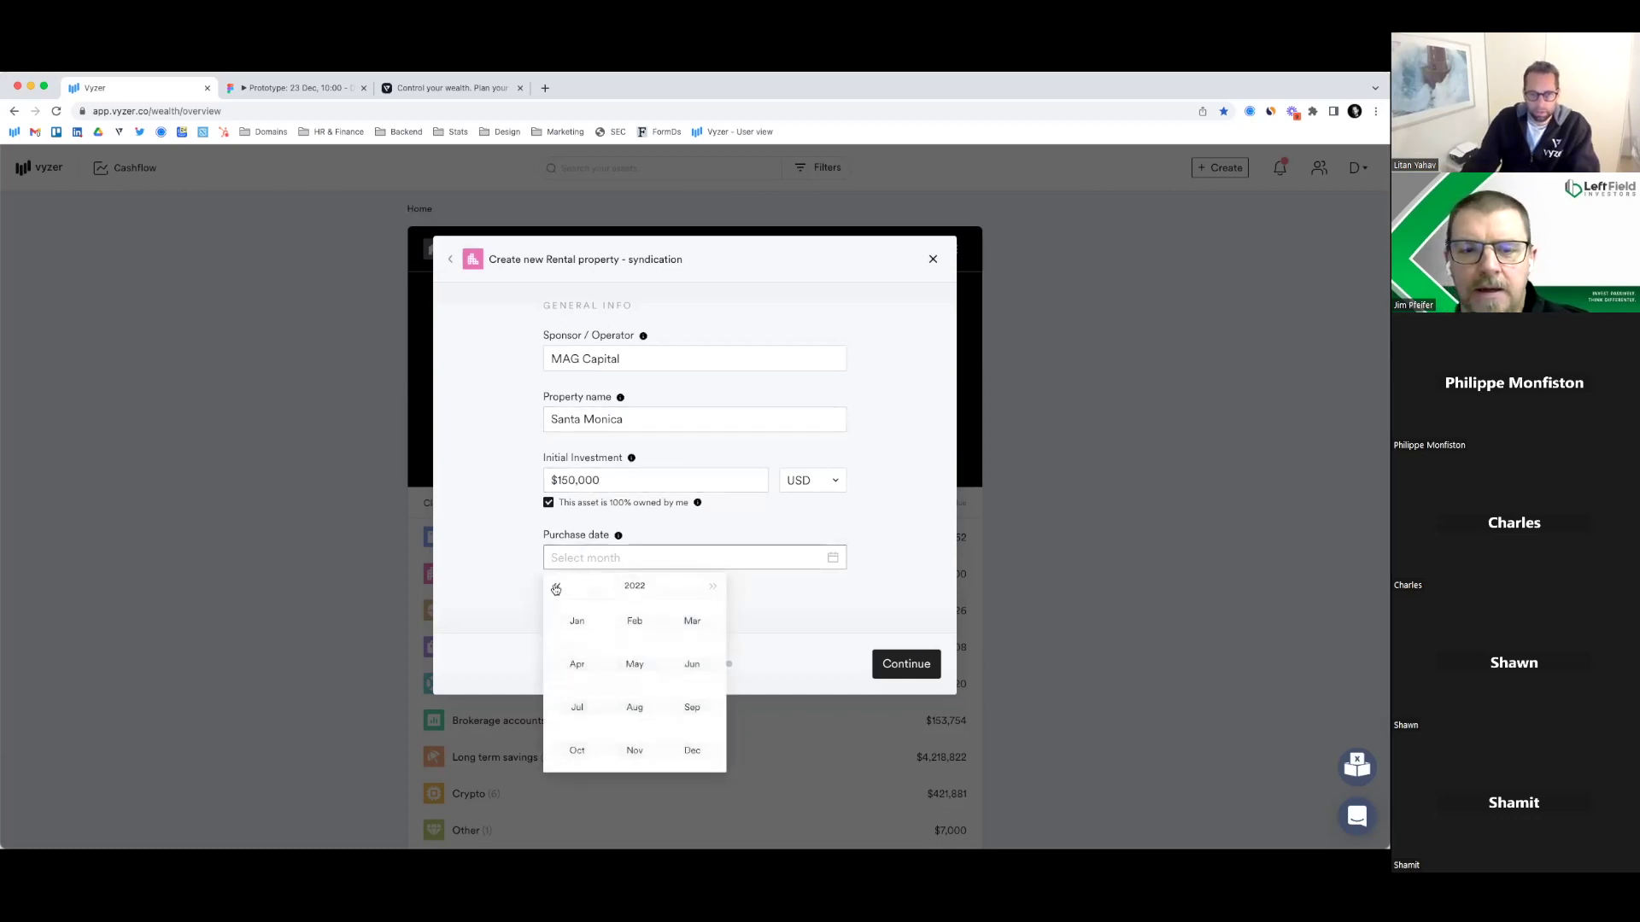
left_click(577, 622)
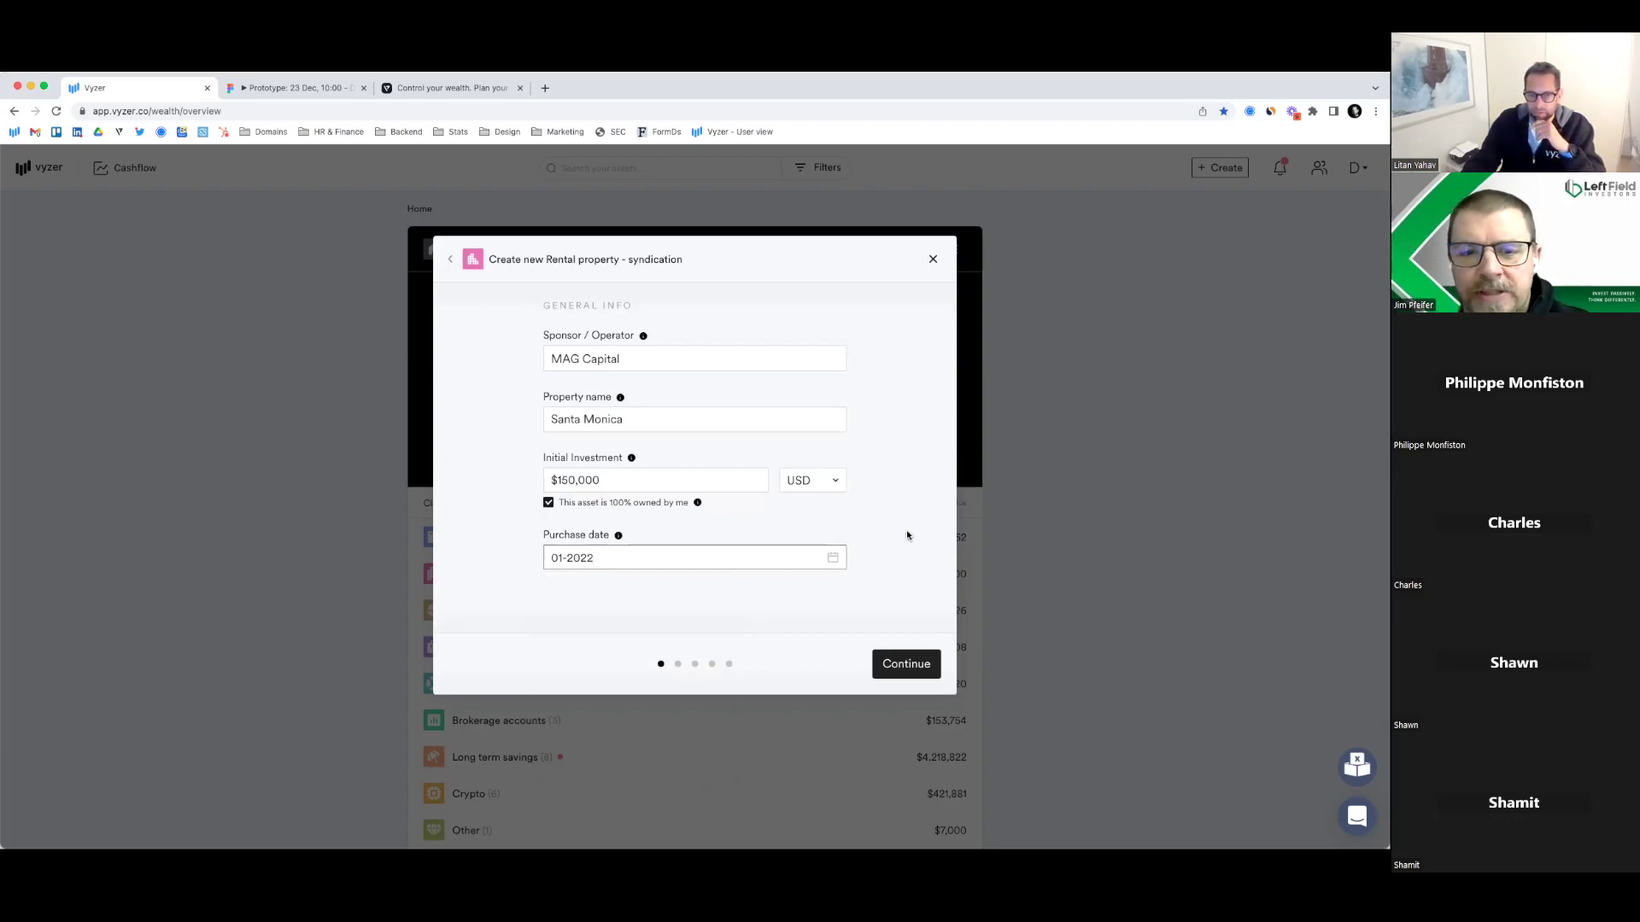
Mark the asset as not fully owned, set the ownership percentage to 25%, and continue to the projected distributions
left_click(548, 503)
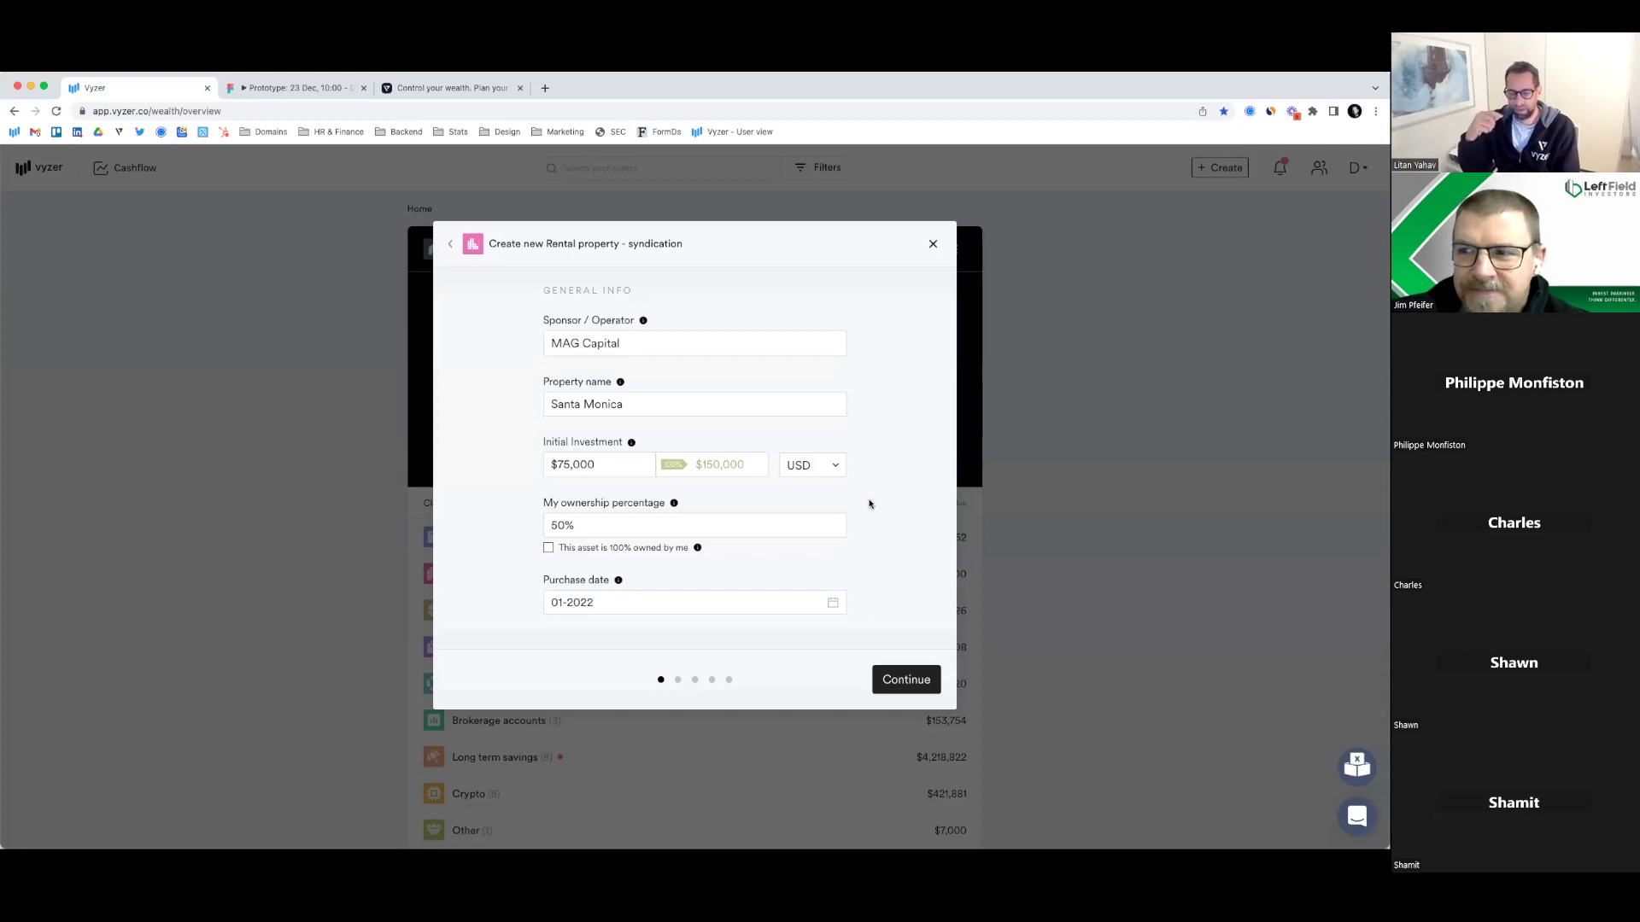
left_click(598, 526)
left_click_drag(557, 526, 539, 532)
type("2")
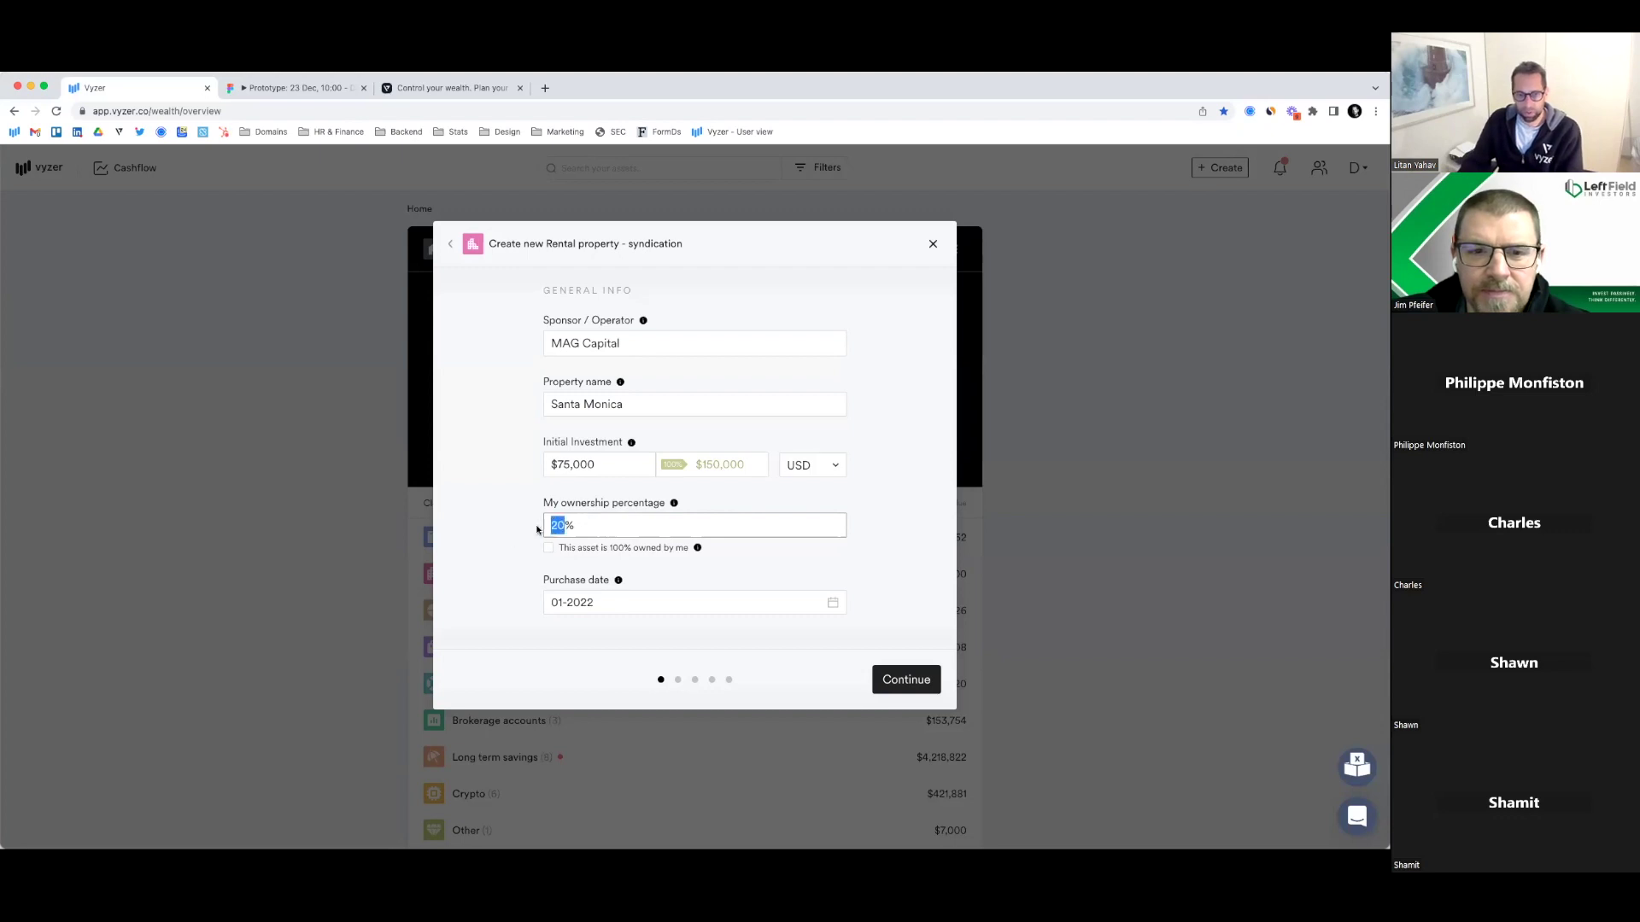
type("25")
left_click(889, 549)
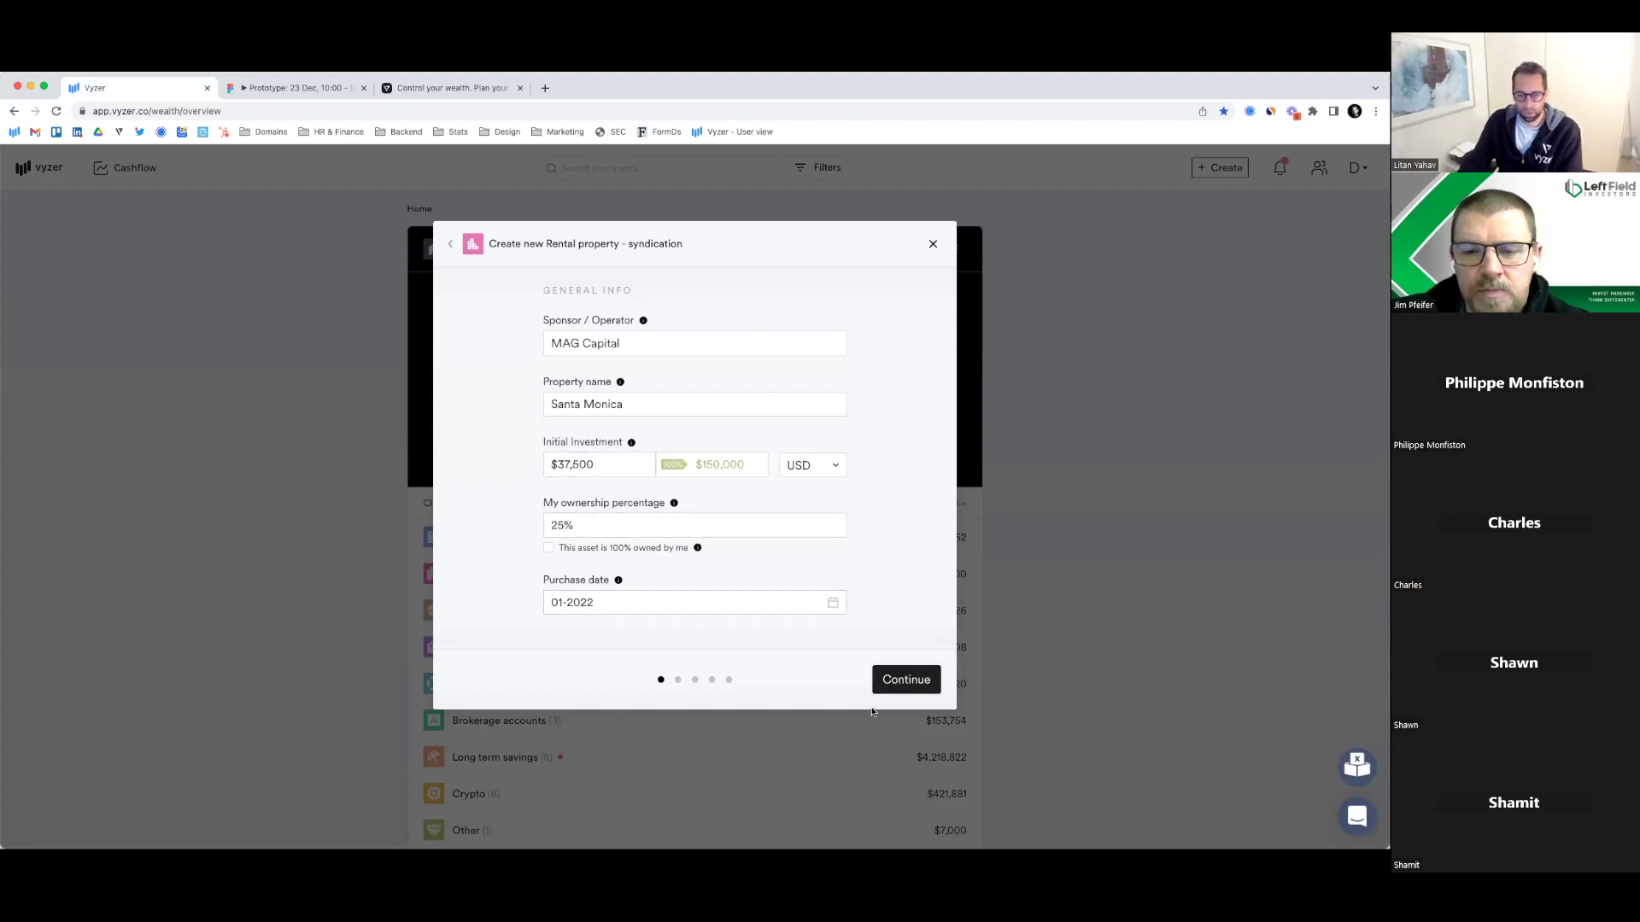
left_click(895, 681)
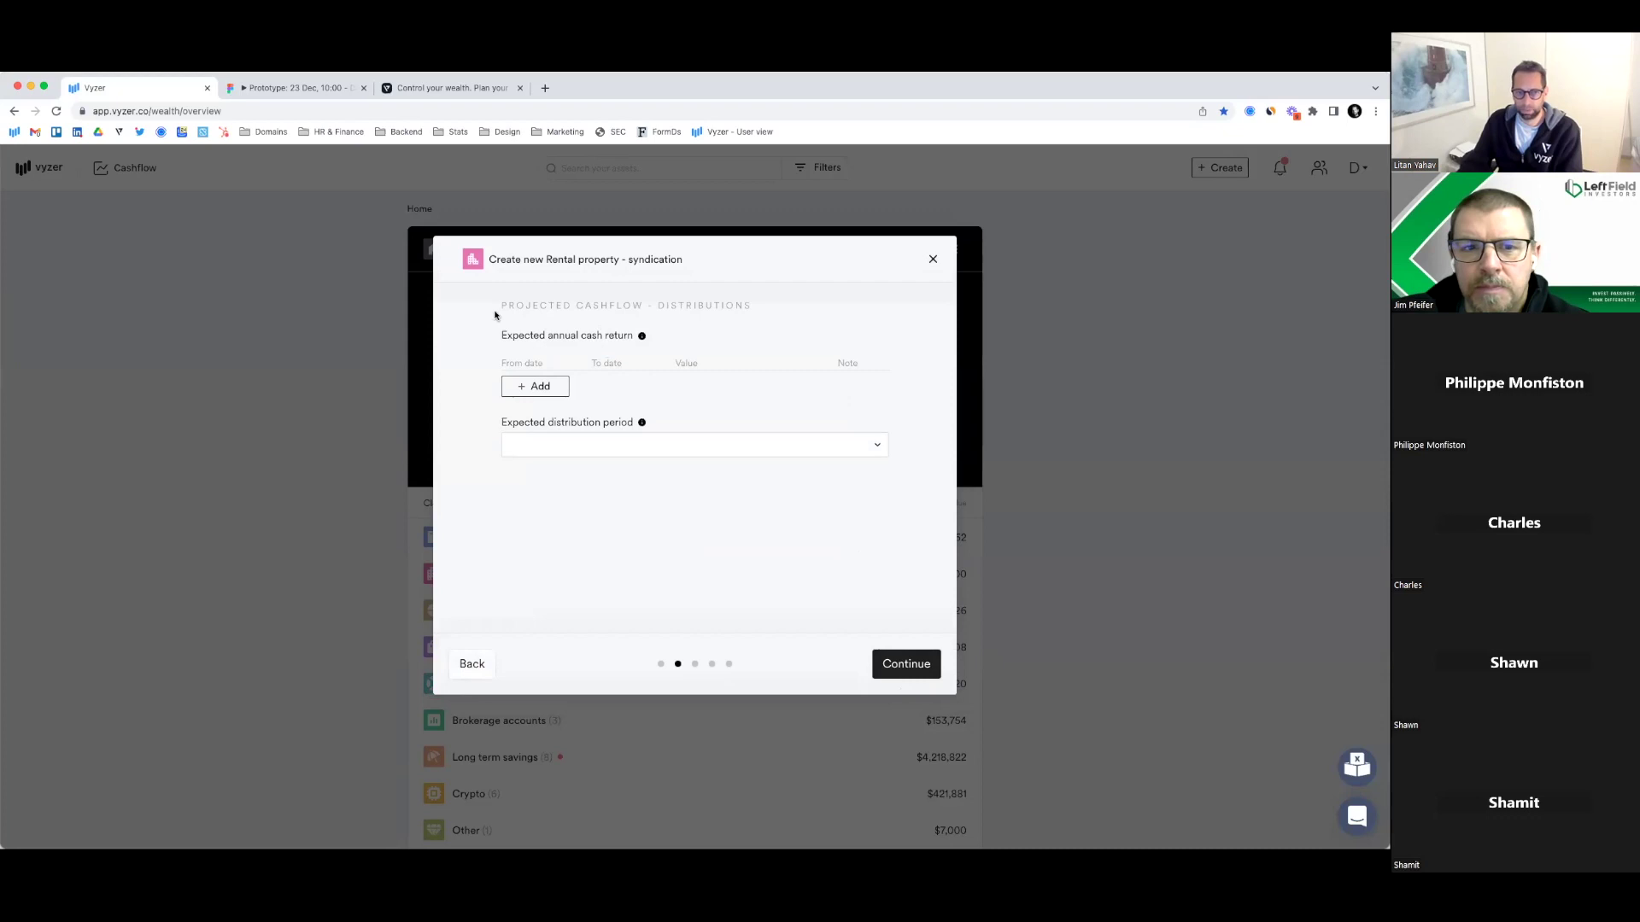
Add an expected annual cash return starting March 2022, with $15,000 as the whole-asset value
left_click(533, 388)
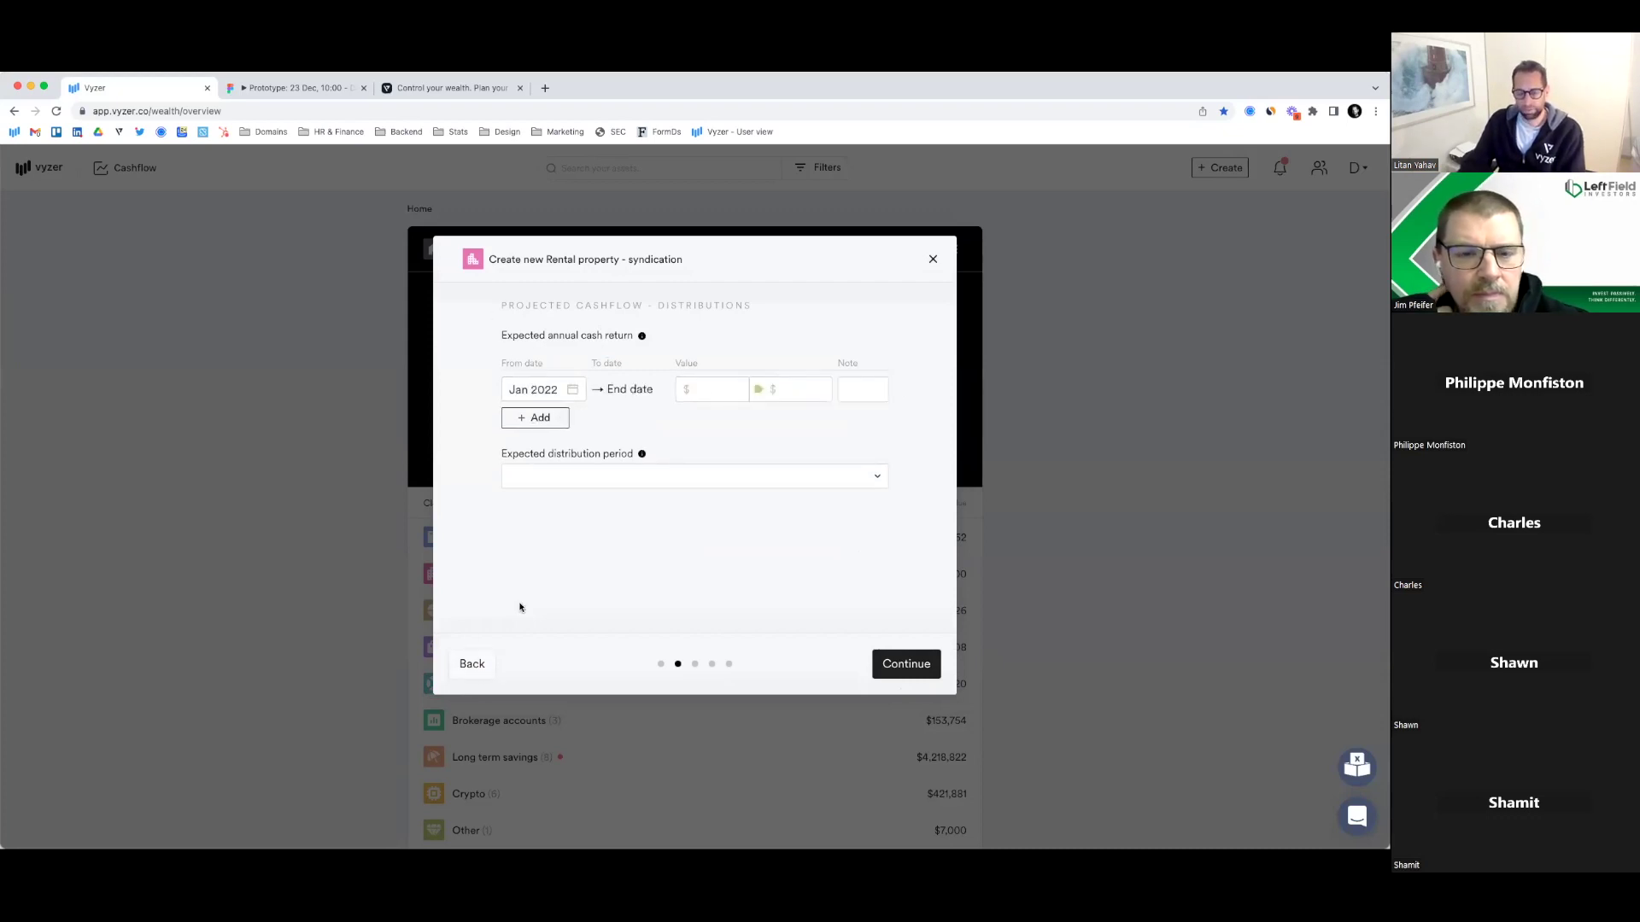
left_click(780, 390)
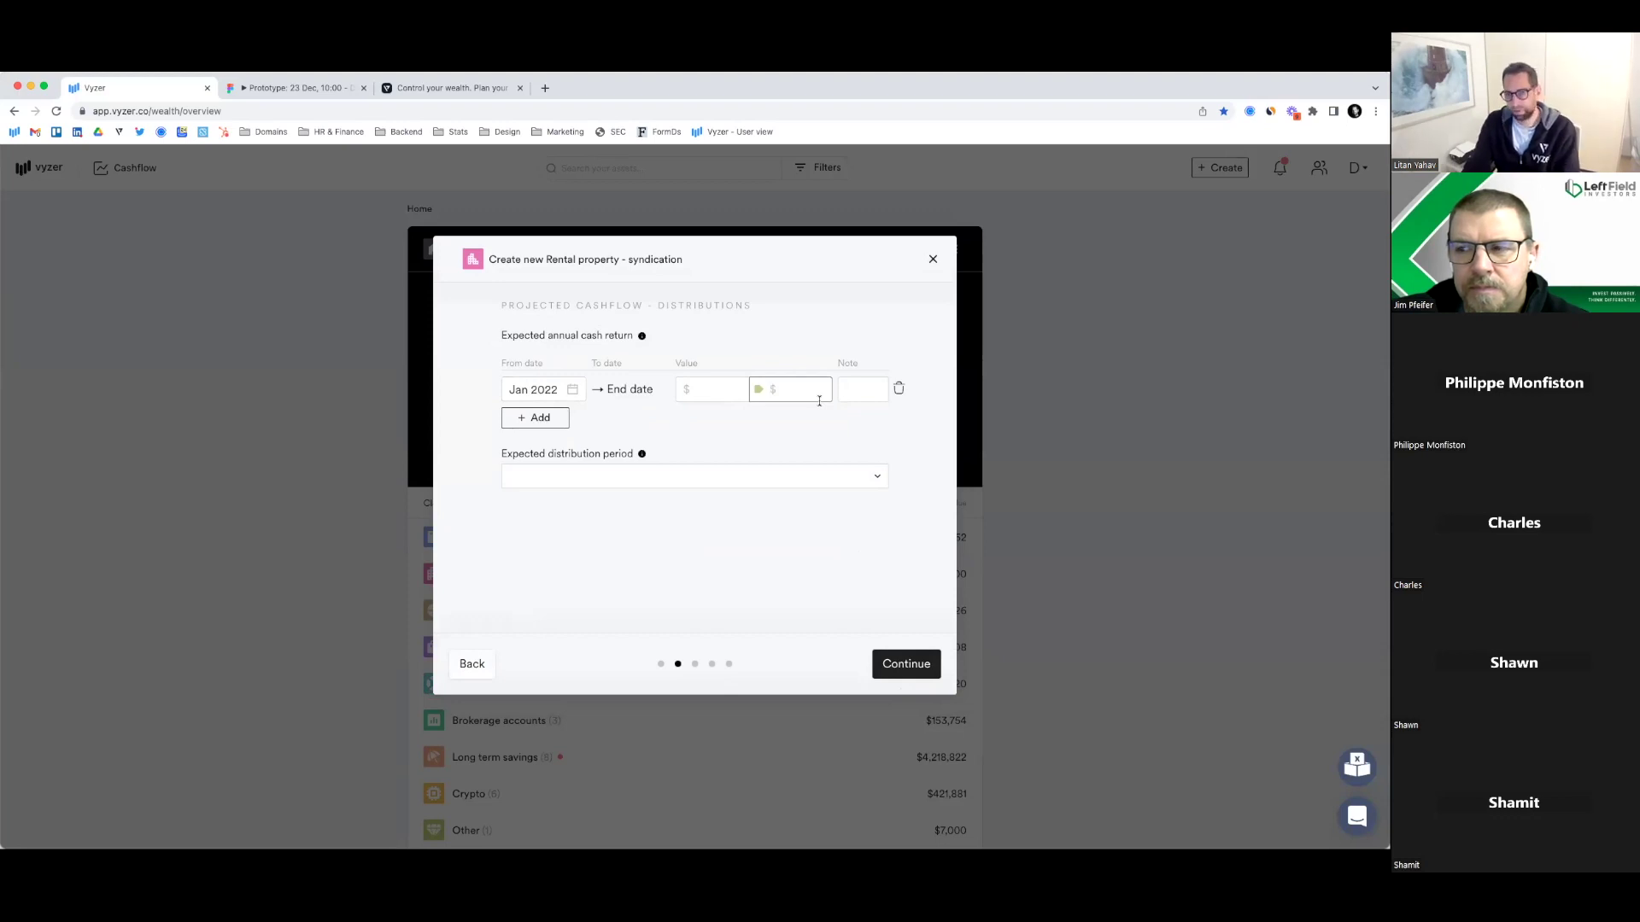
type("150000")
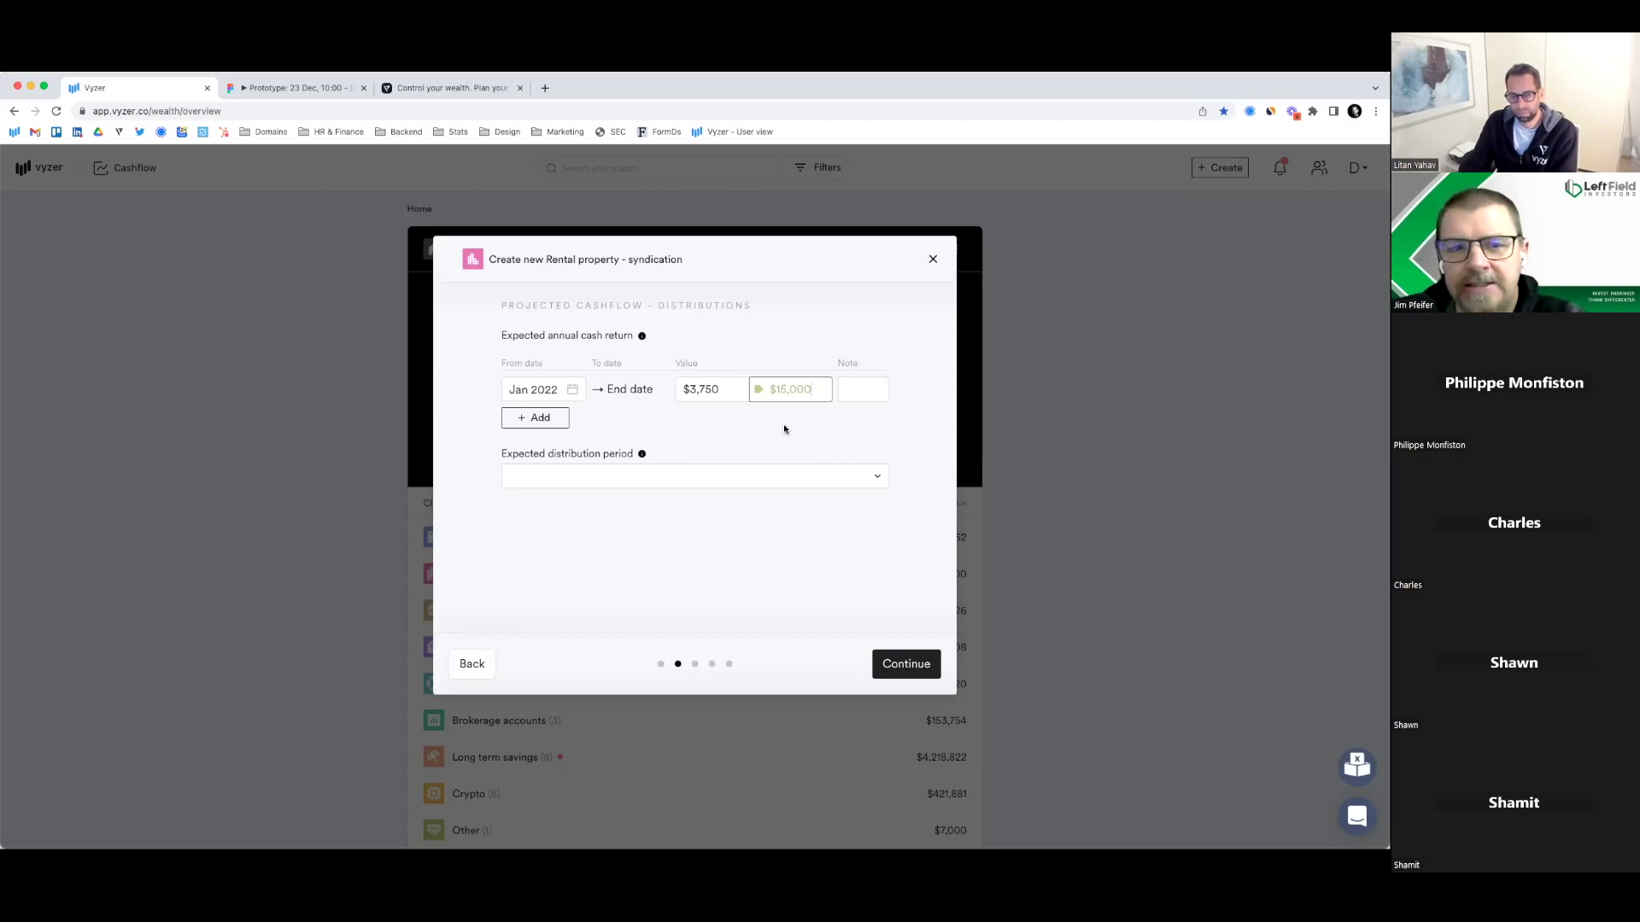
left_click(525, 389)
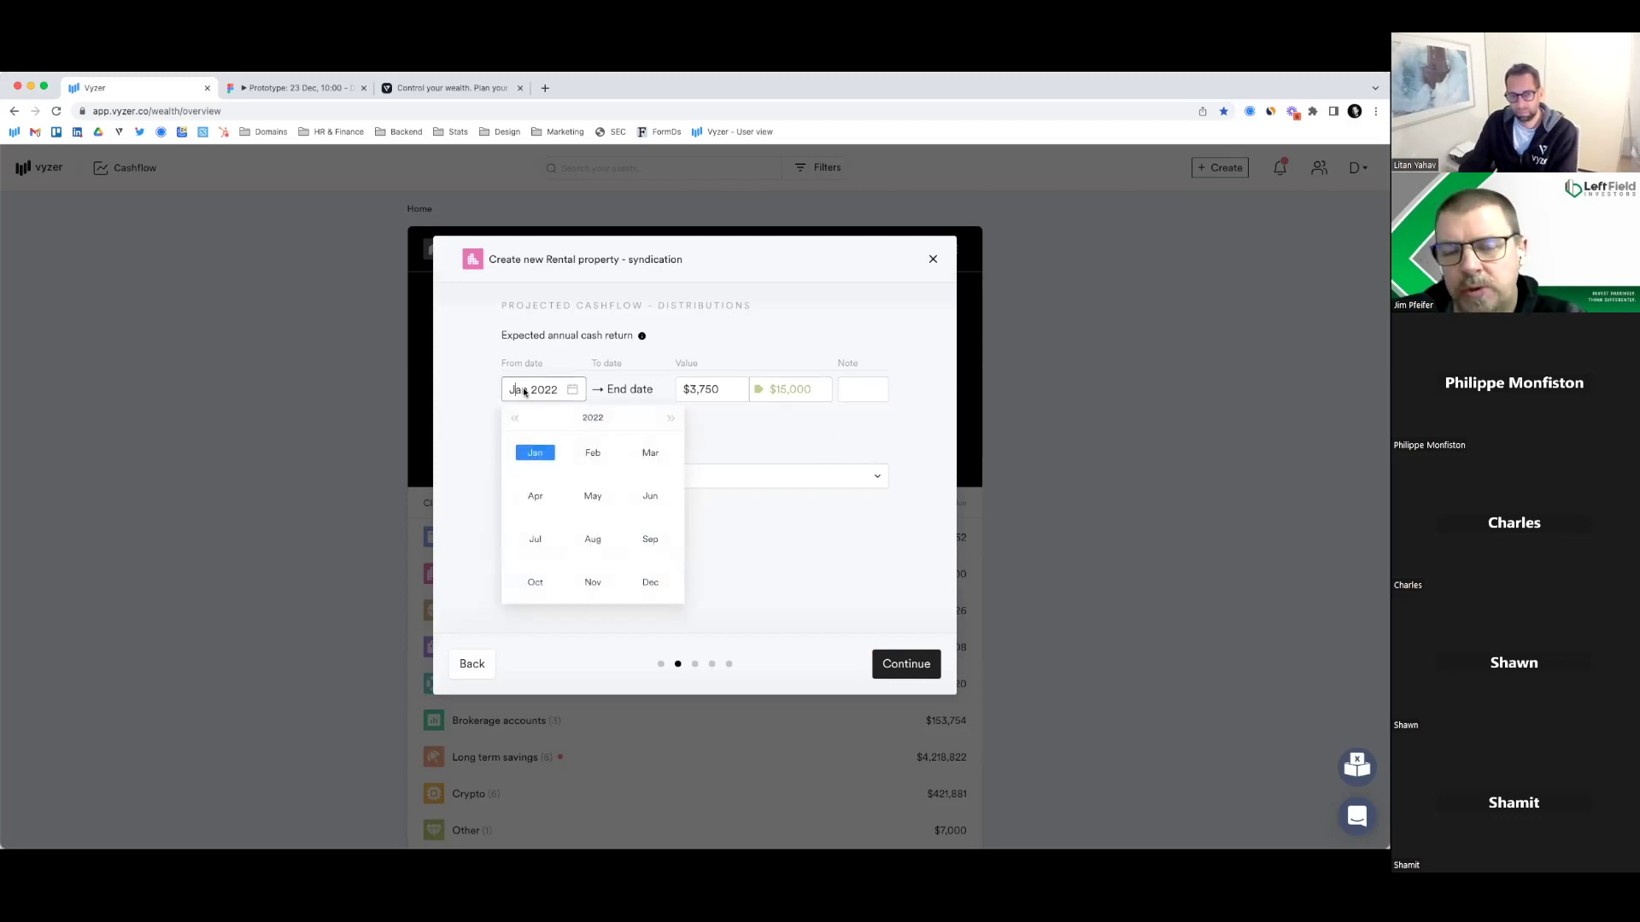
left_click(649, 451)
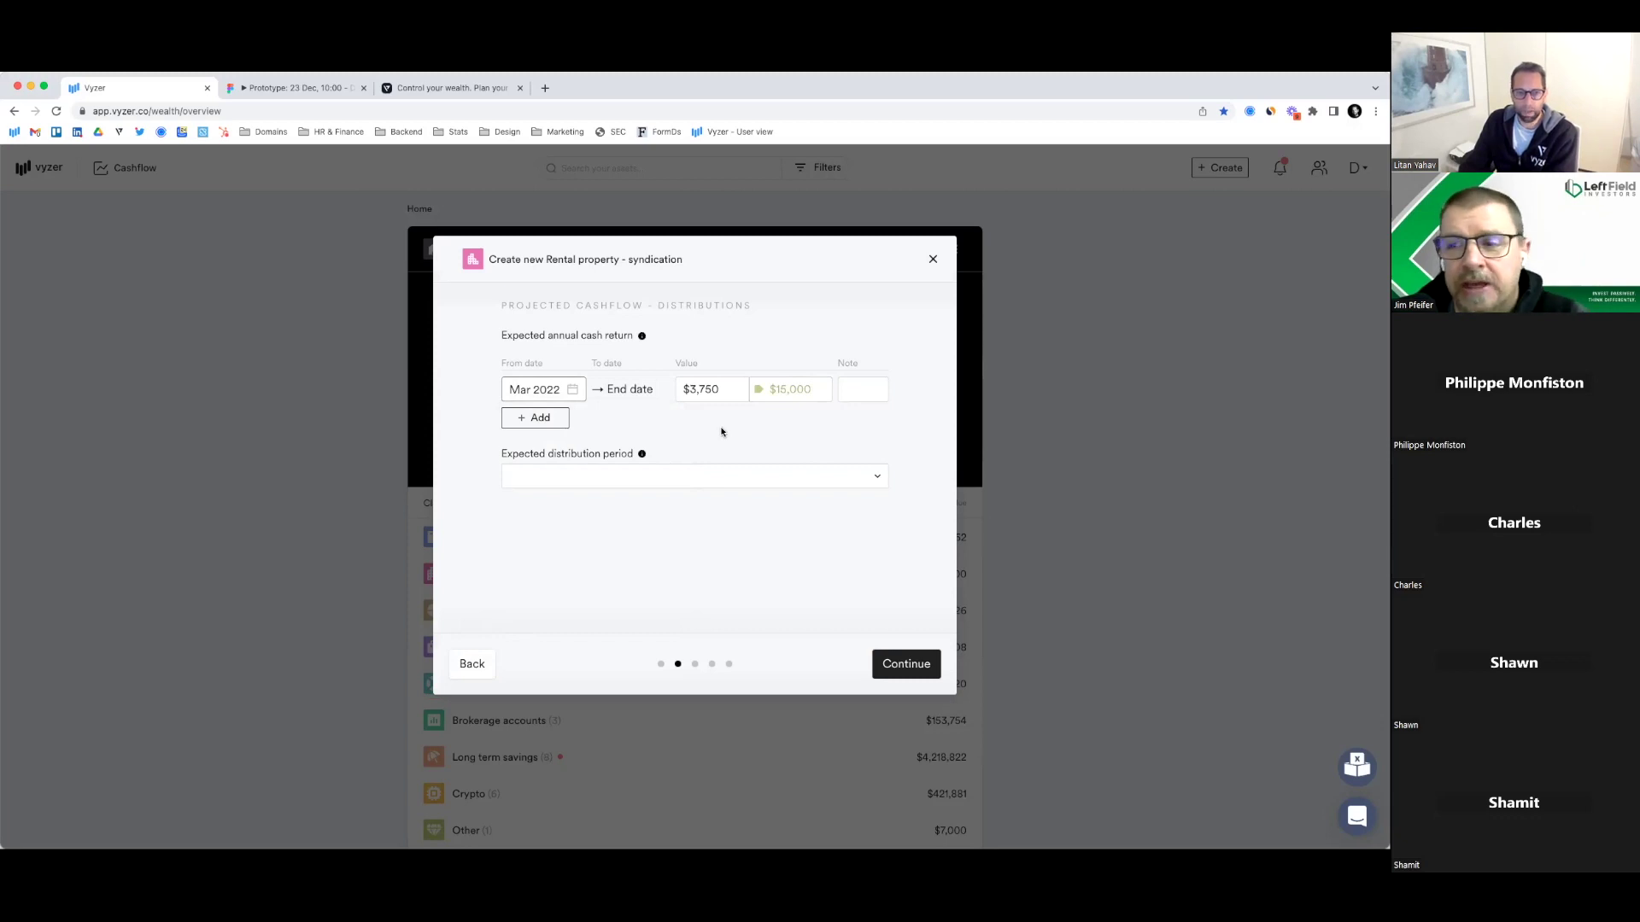
Add a second expected annual return period starting January 2023, with $20,000 as the whole-asset value
left_click(541, 422)
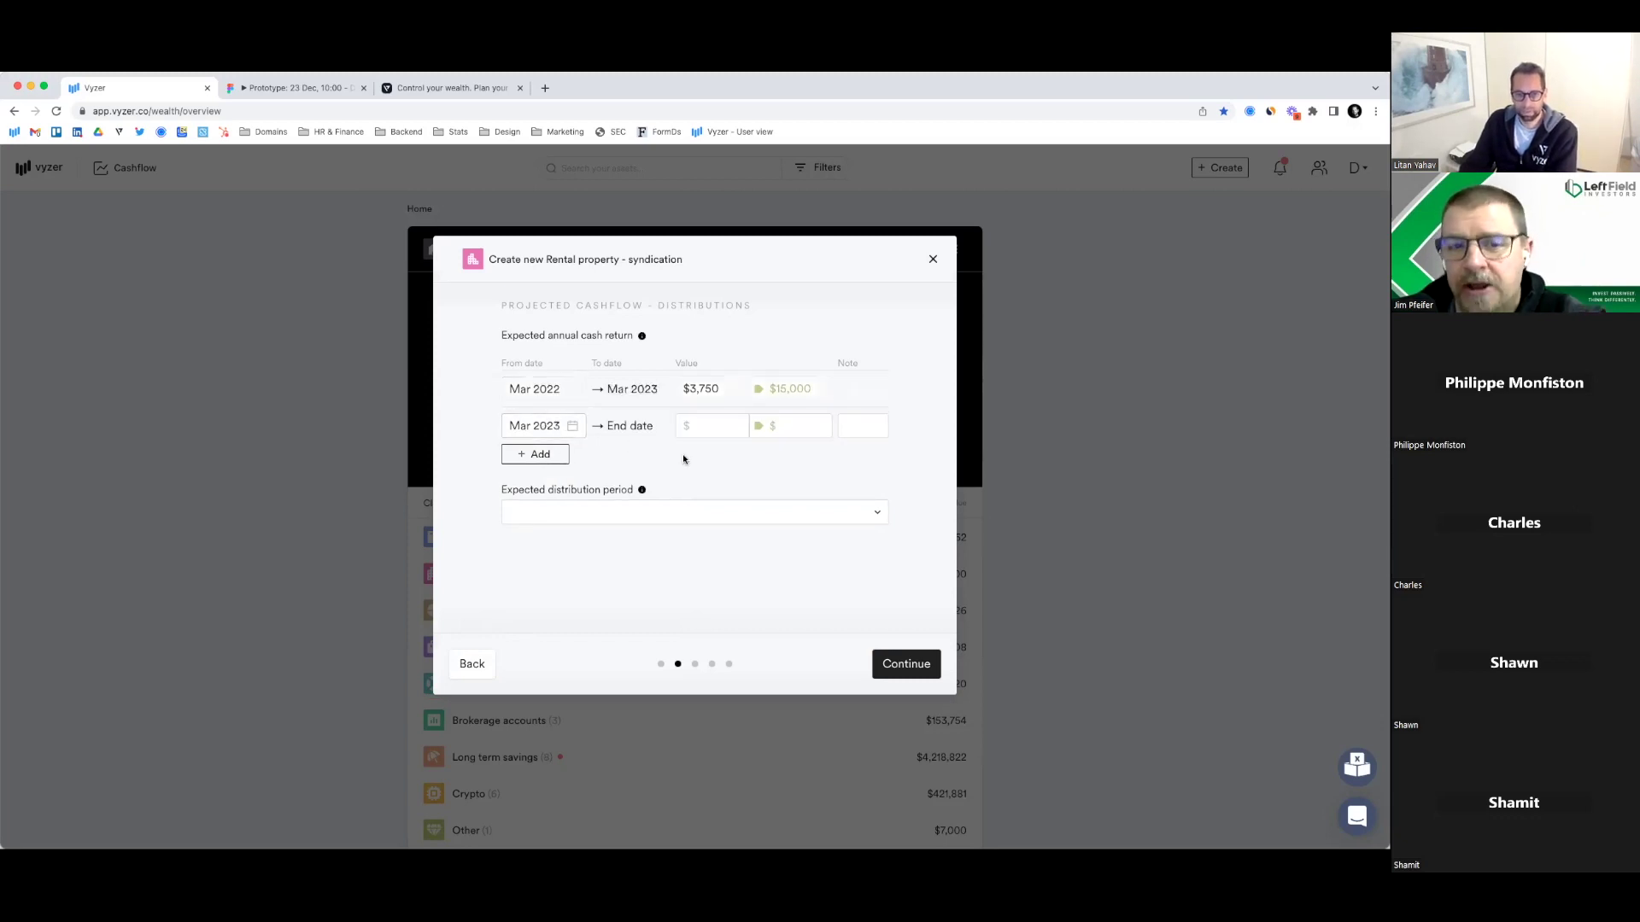
left_click(538, 426)
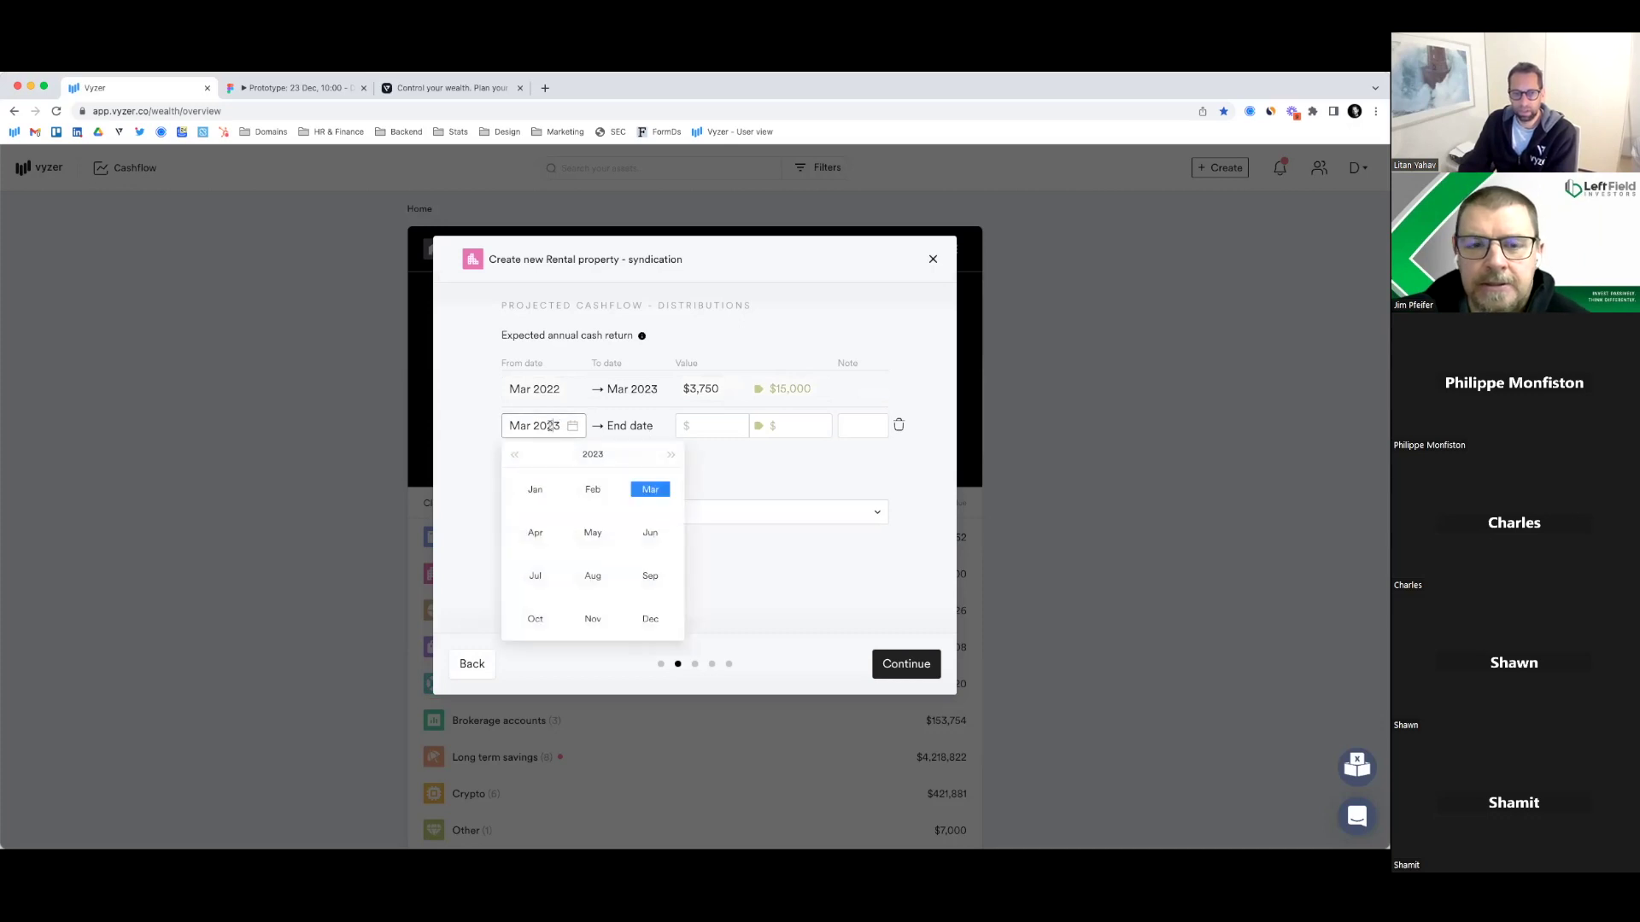
left_click(535, 488)
left_click(797, 423)
type("200000")
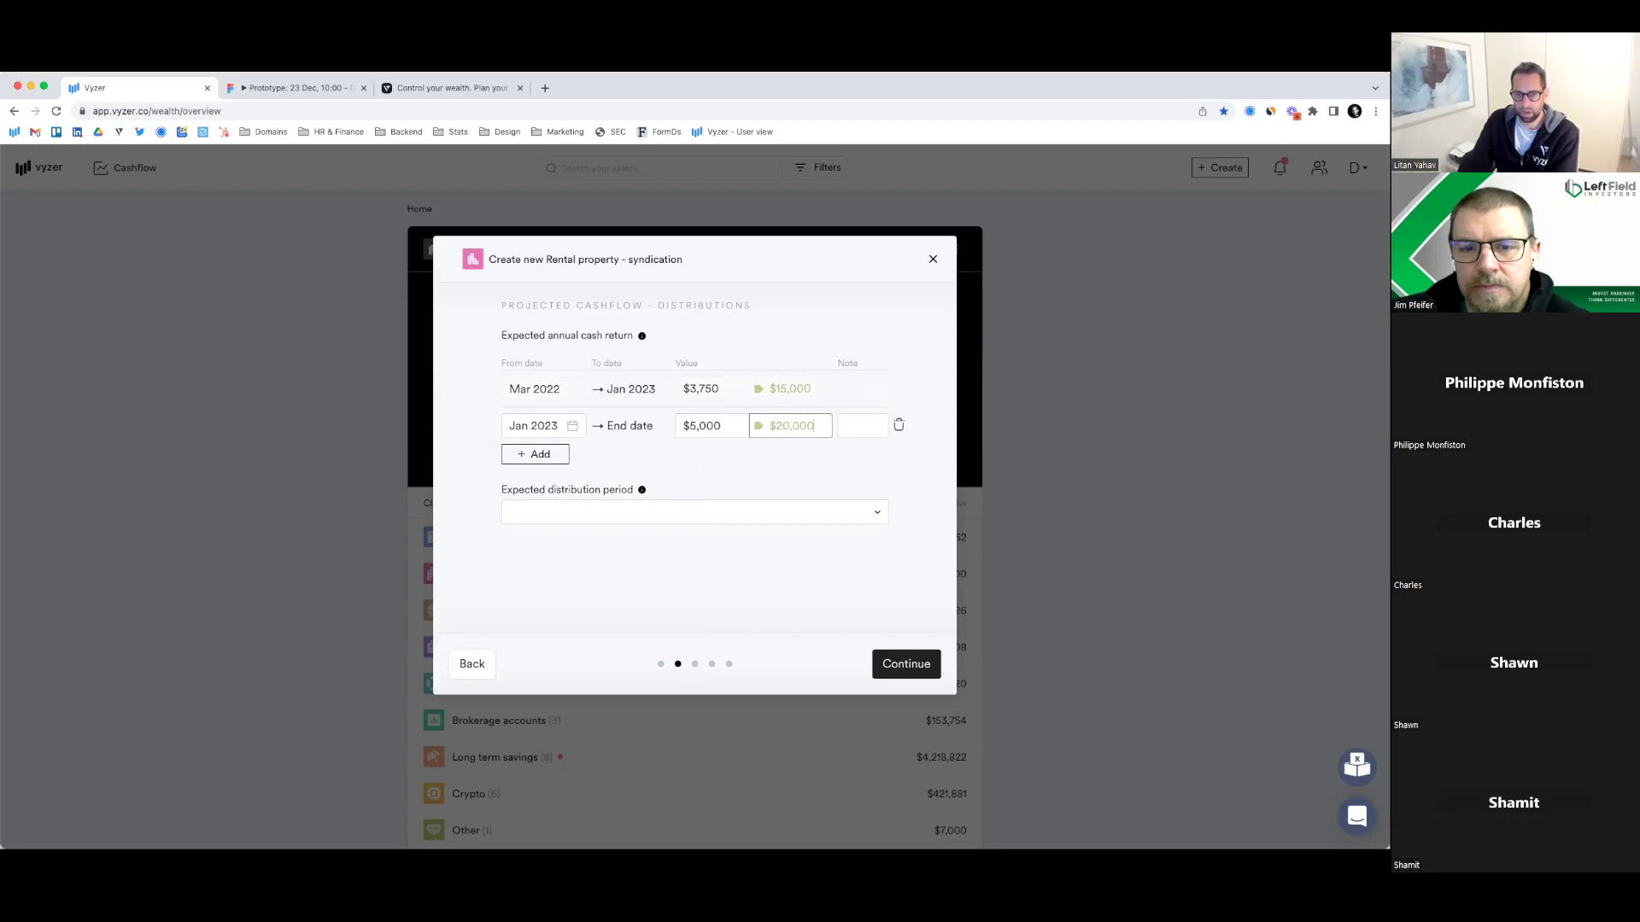
Add a third expected annual return period from January 2024, with $25,000 as the whole-asset value
left_click(525, 457)
left_click(805, 462)
type("250000")
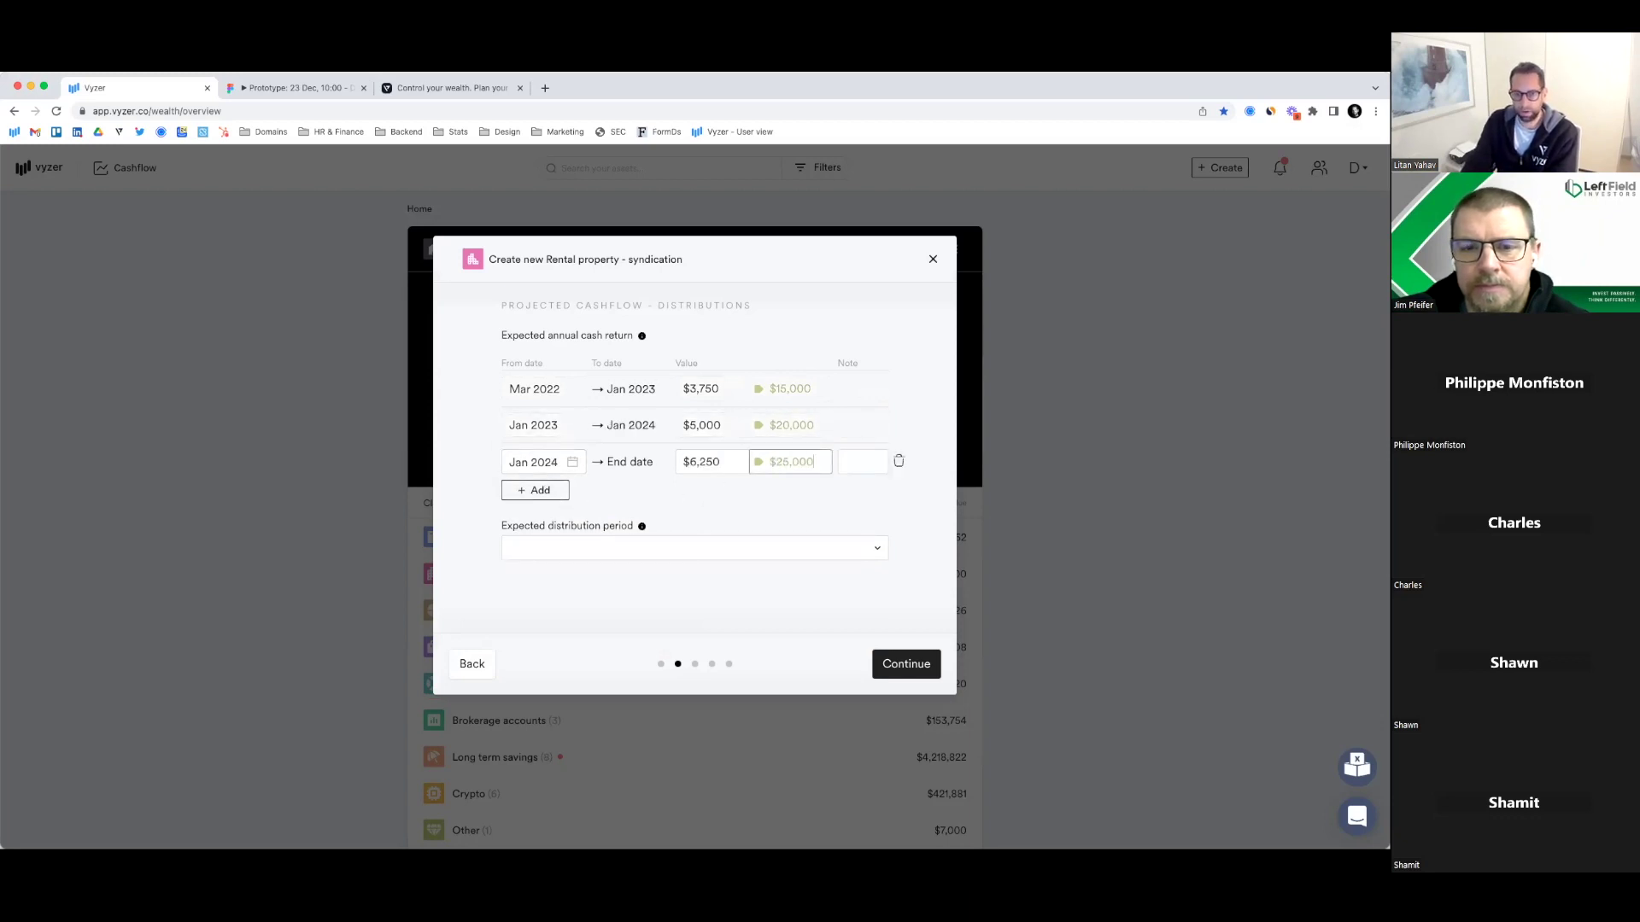
Set the expected distribution period to Quarterly and proceed past capital calls with no additional commitment
left_click(681, 555)
left_click(556, 610)
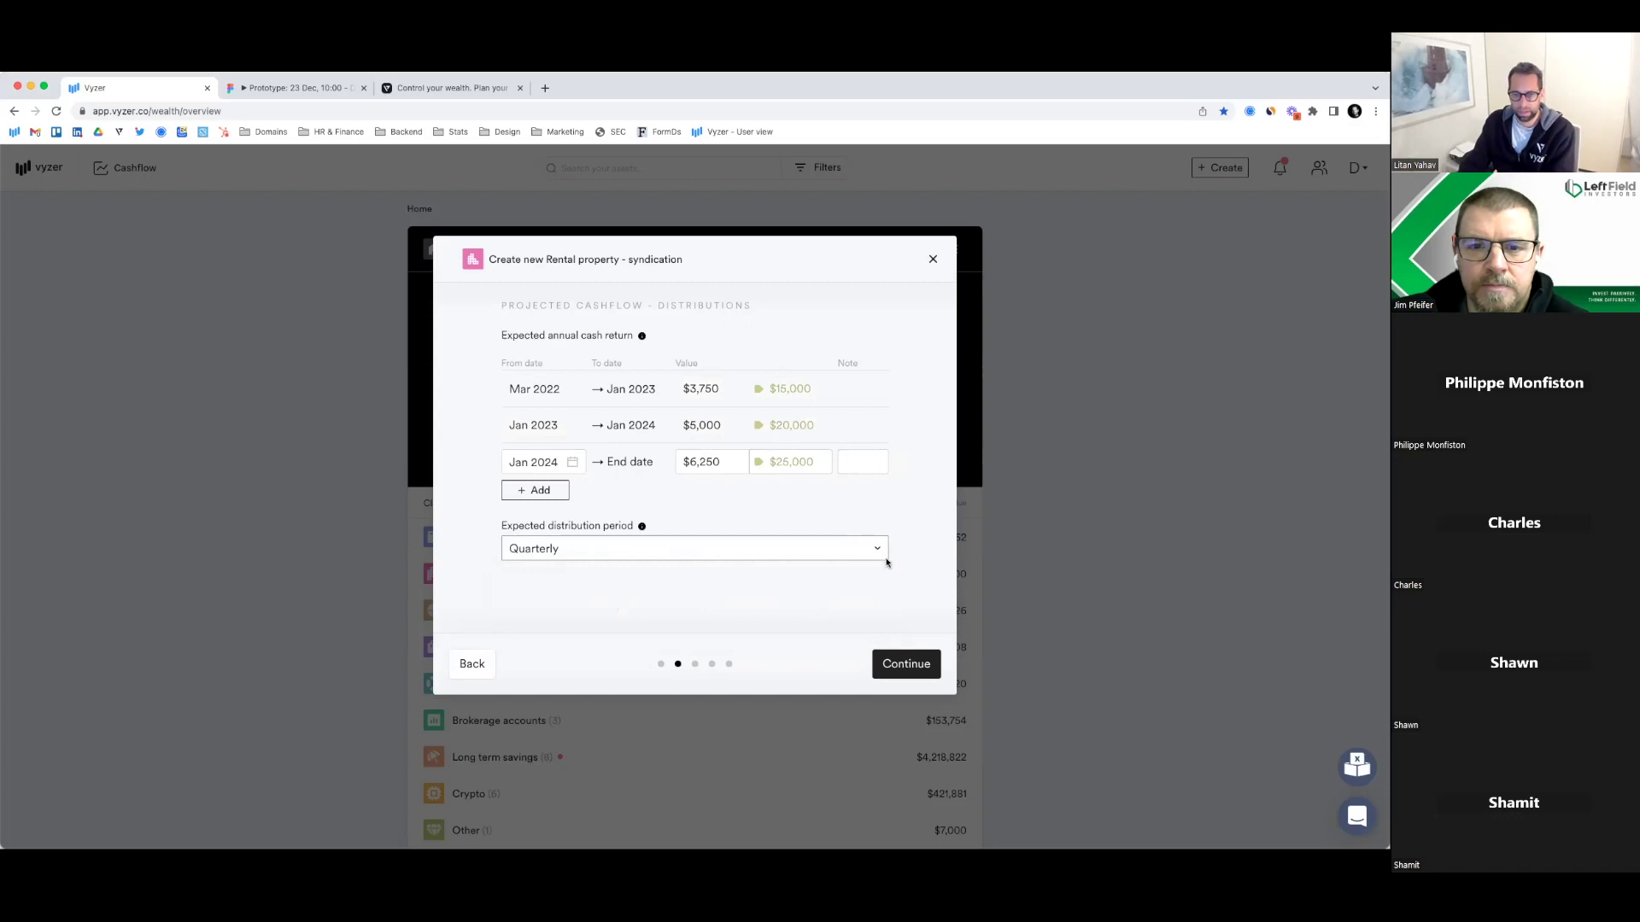
left_click(896, 667)
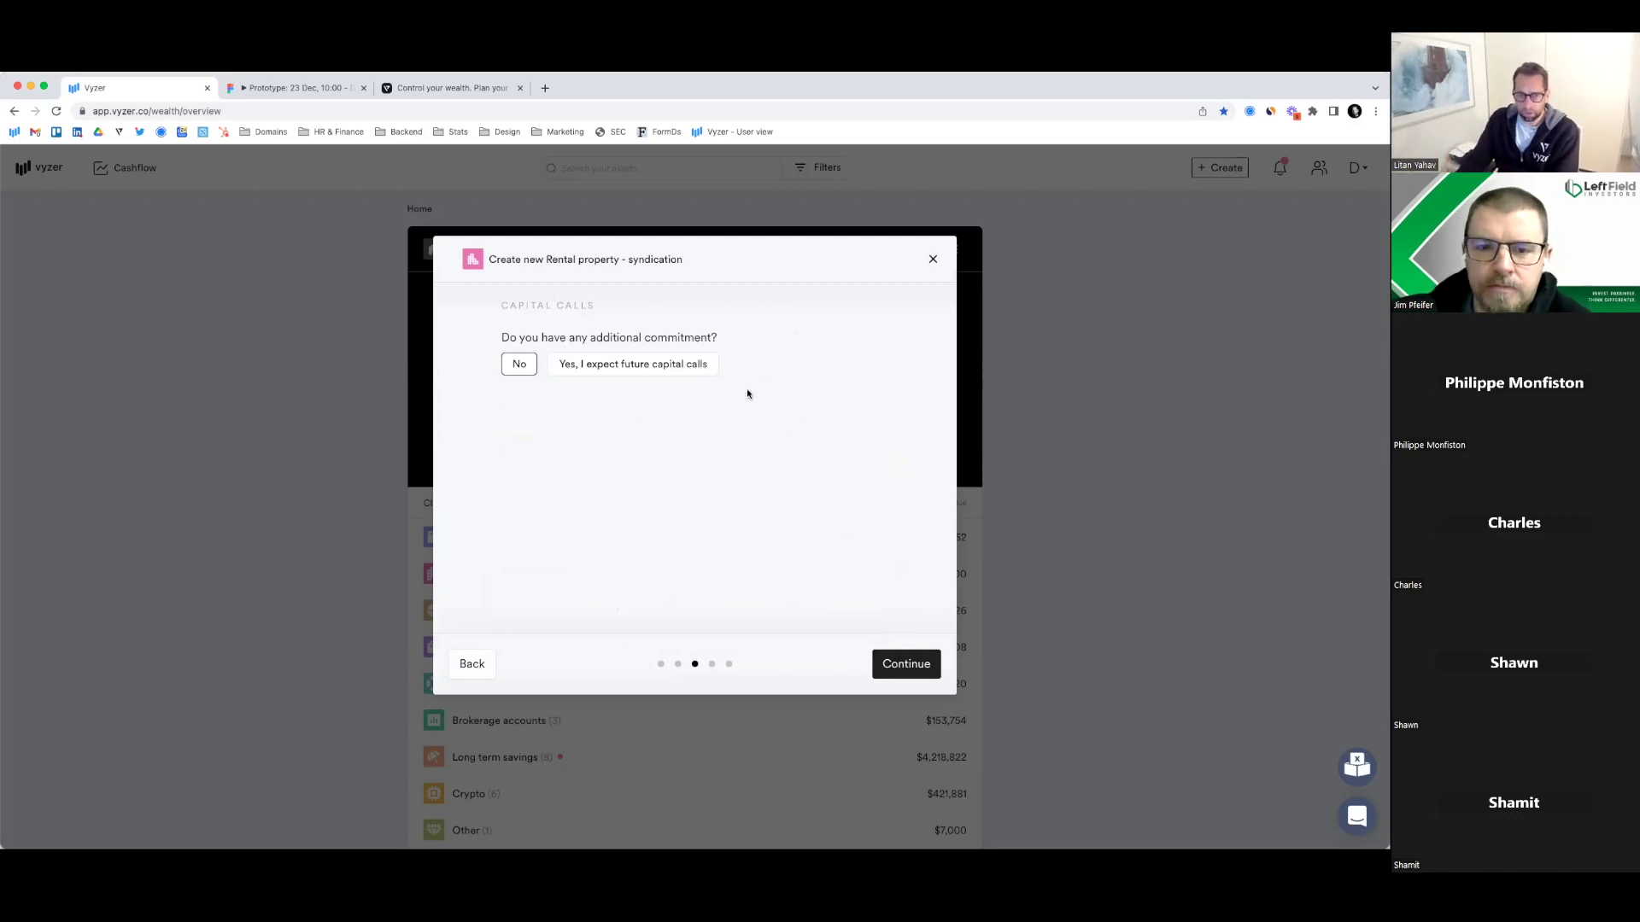
left_click(887, 666)
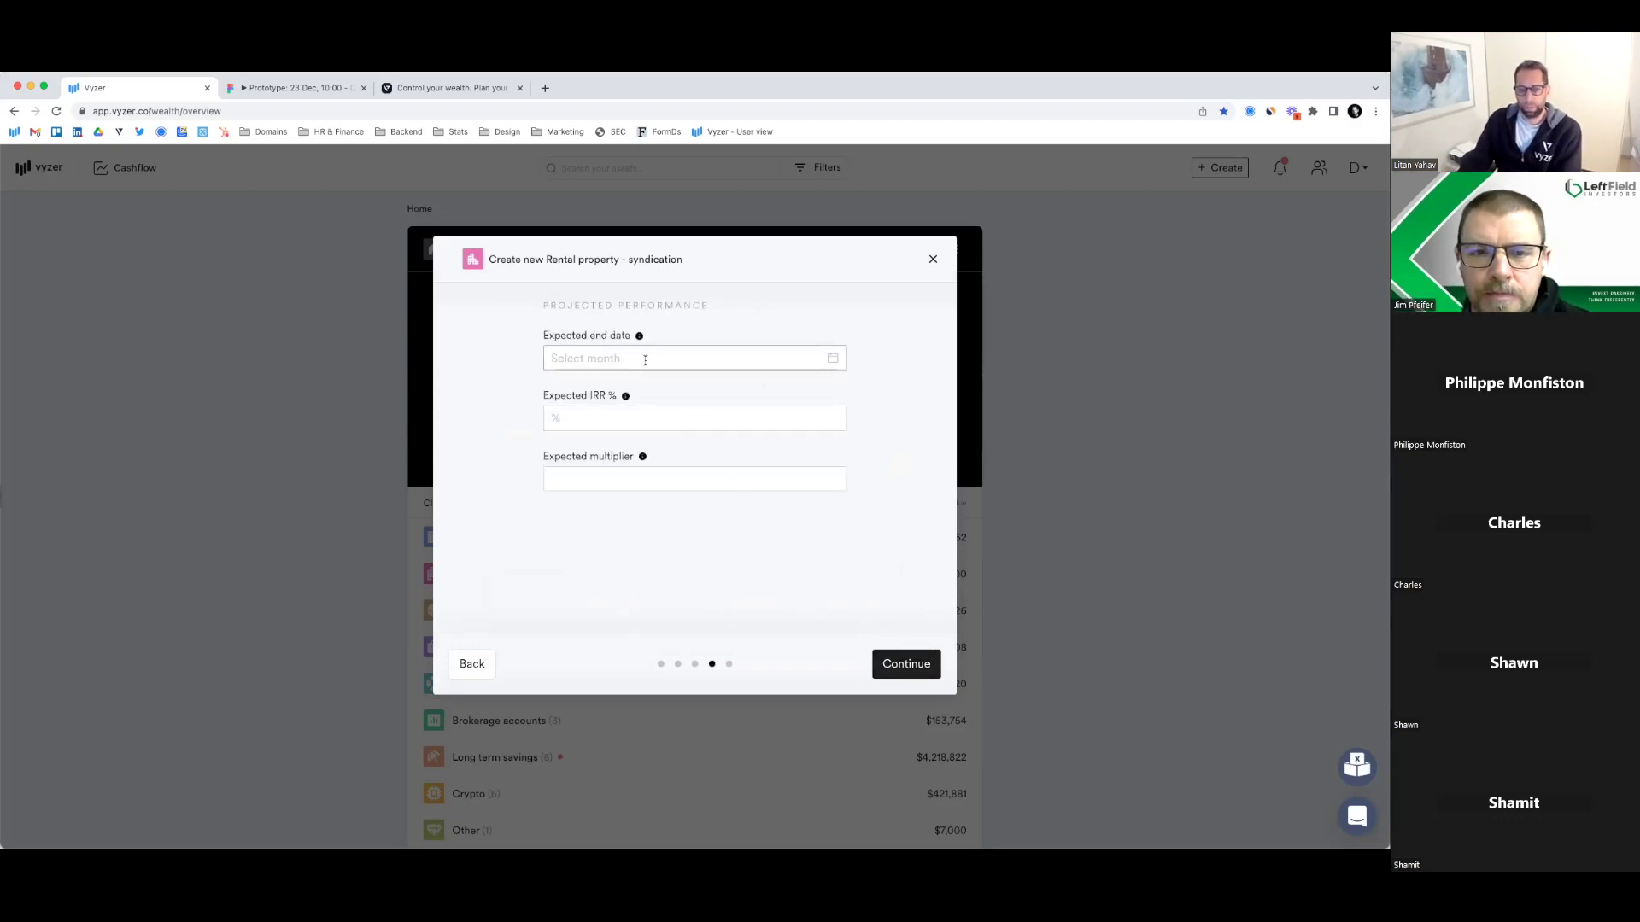
Set the expected end date of the investment to January 2027
left_click(592, 359)
left_click(713, 389)
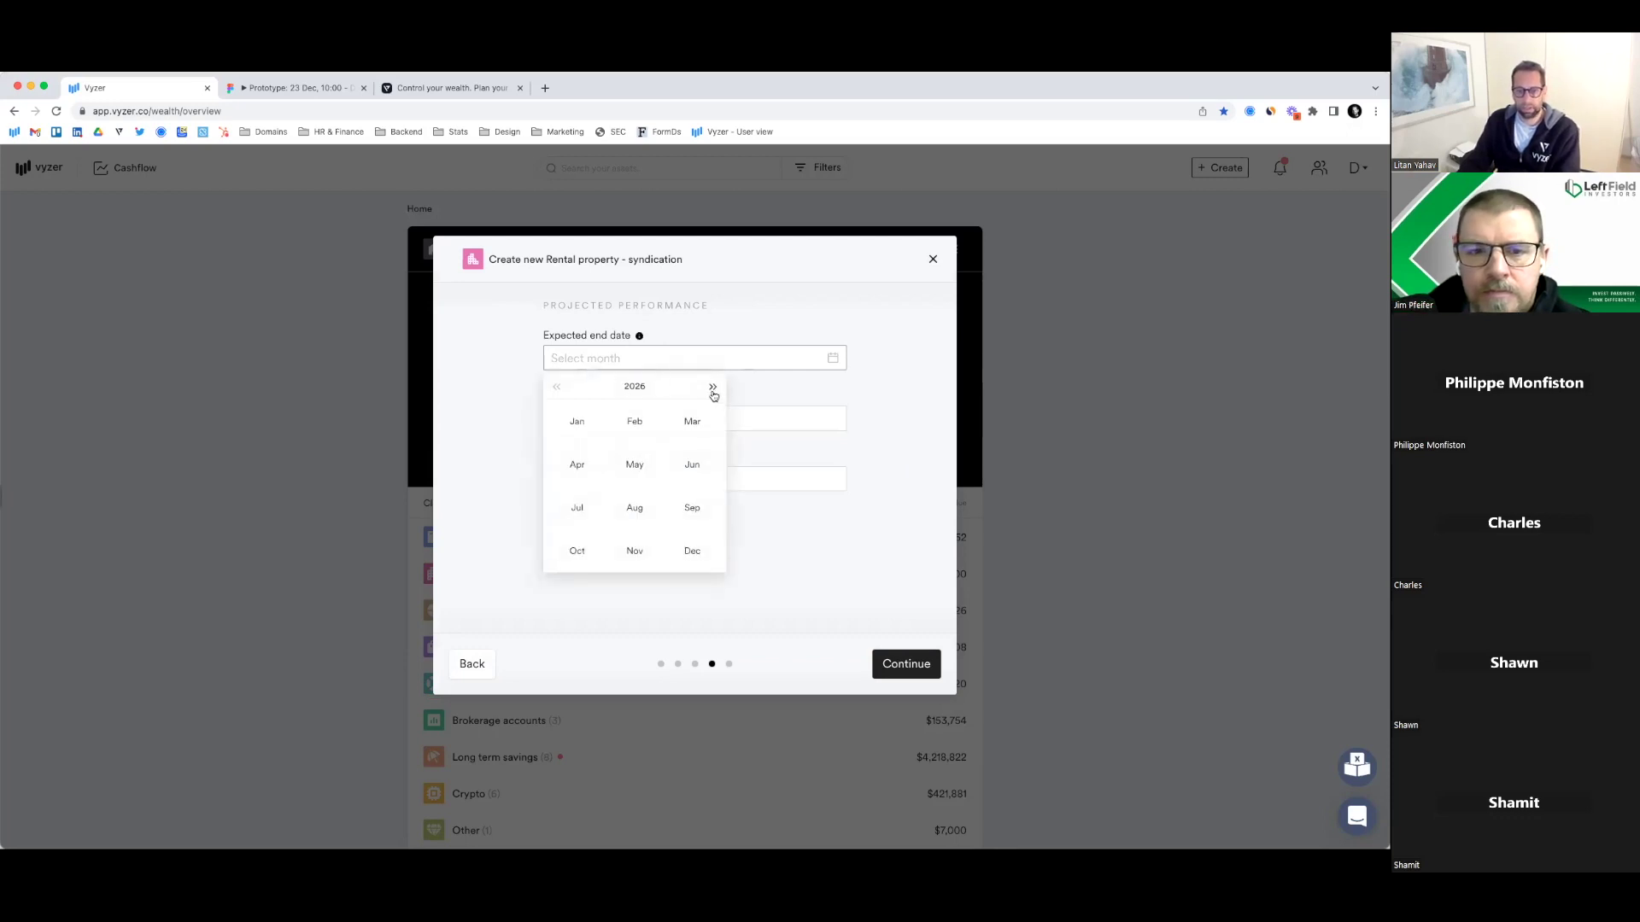
left_click(574, 421)
left_click(645, 366)
left_click(713, 387)
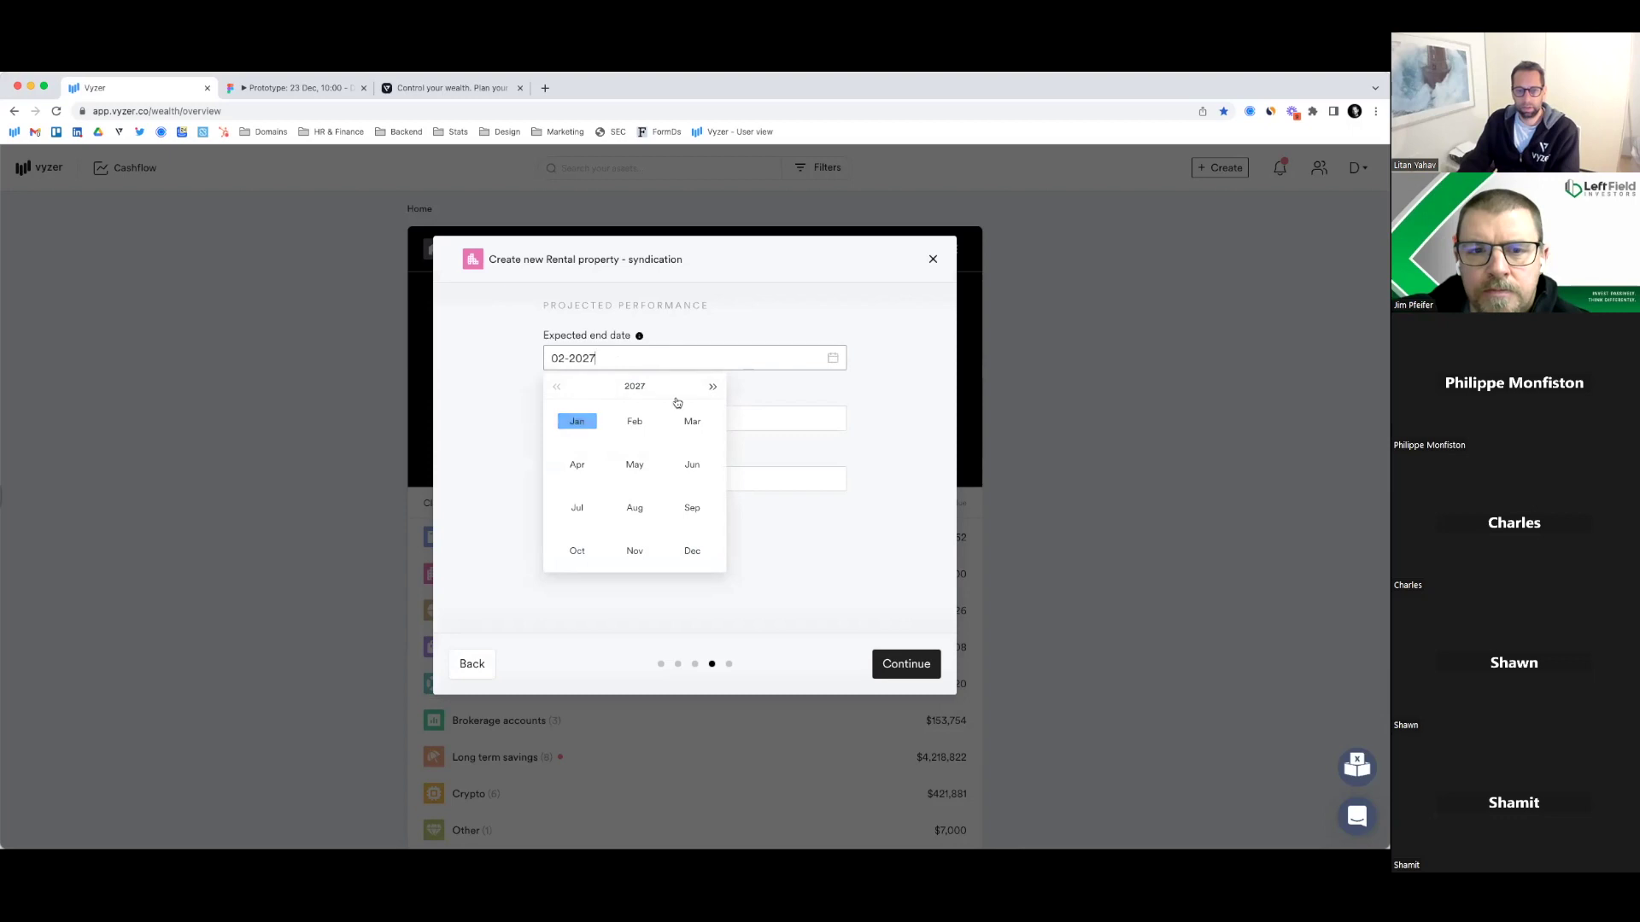
left_click(574, 421)
Set the expected IRR to 17% and the expected multiplier to 2.3, and continue to the additional information
left_click(604, 422)
type("17")
left_click(586, 476)
type("2.3")
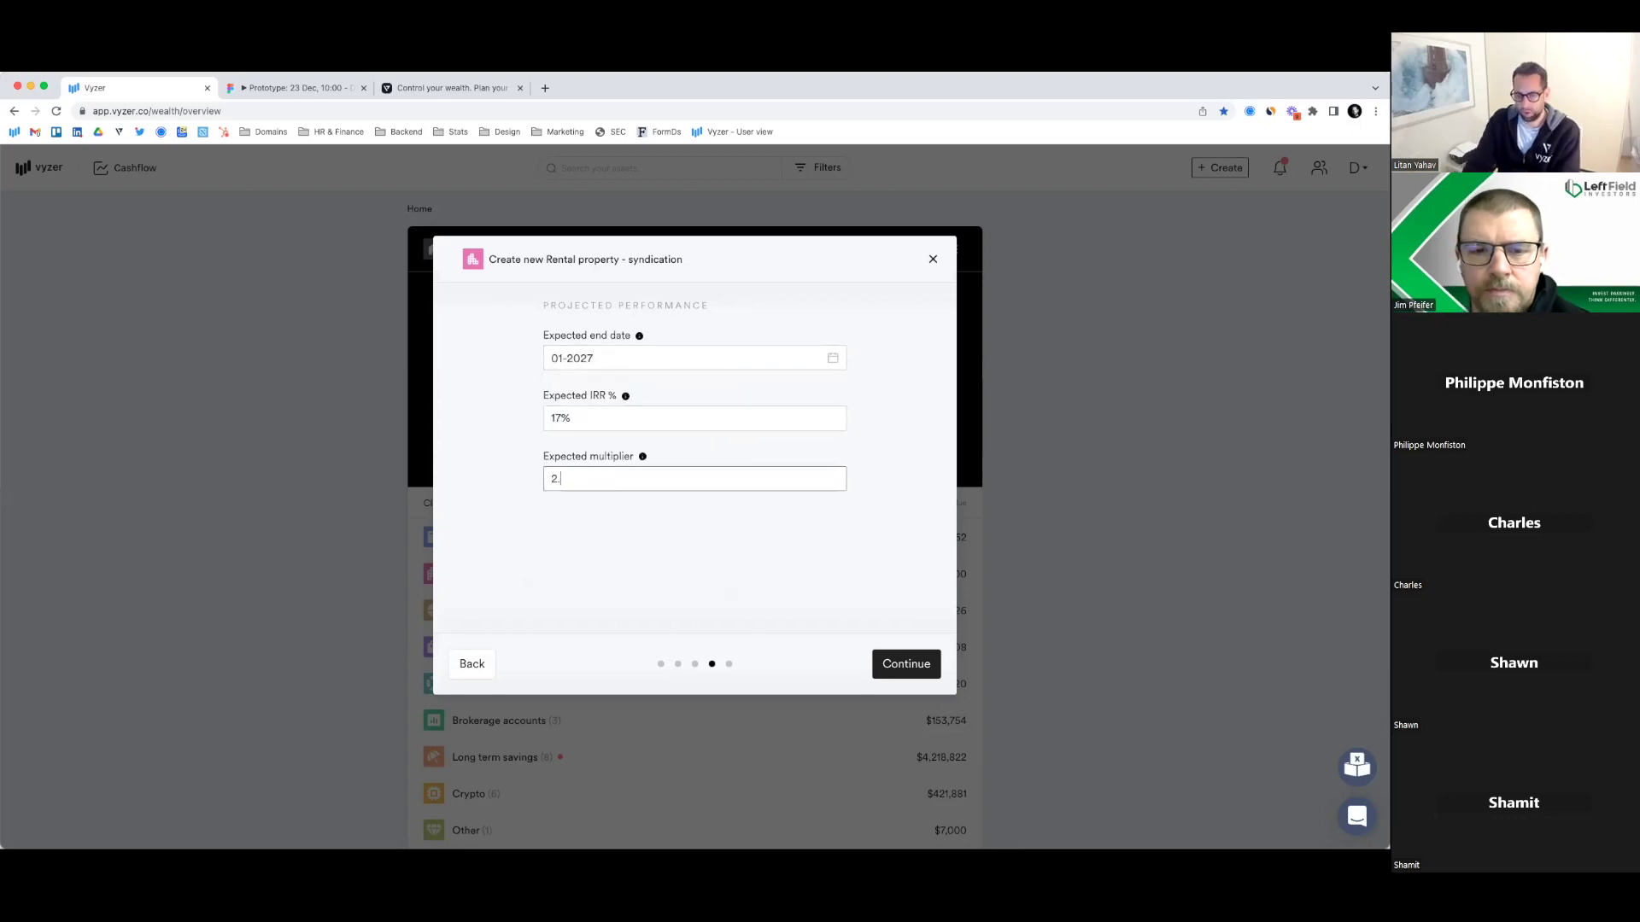
left_click(672, 534)
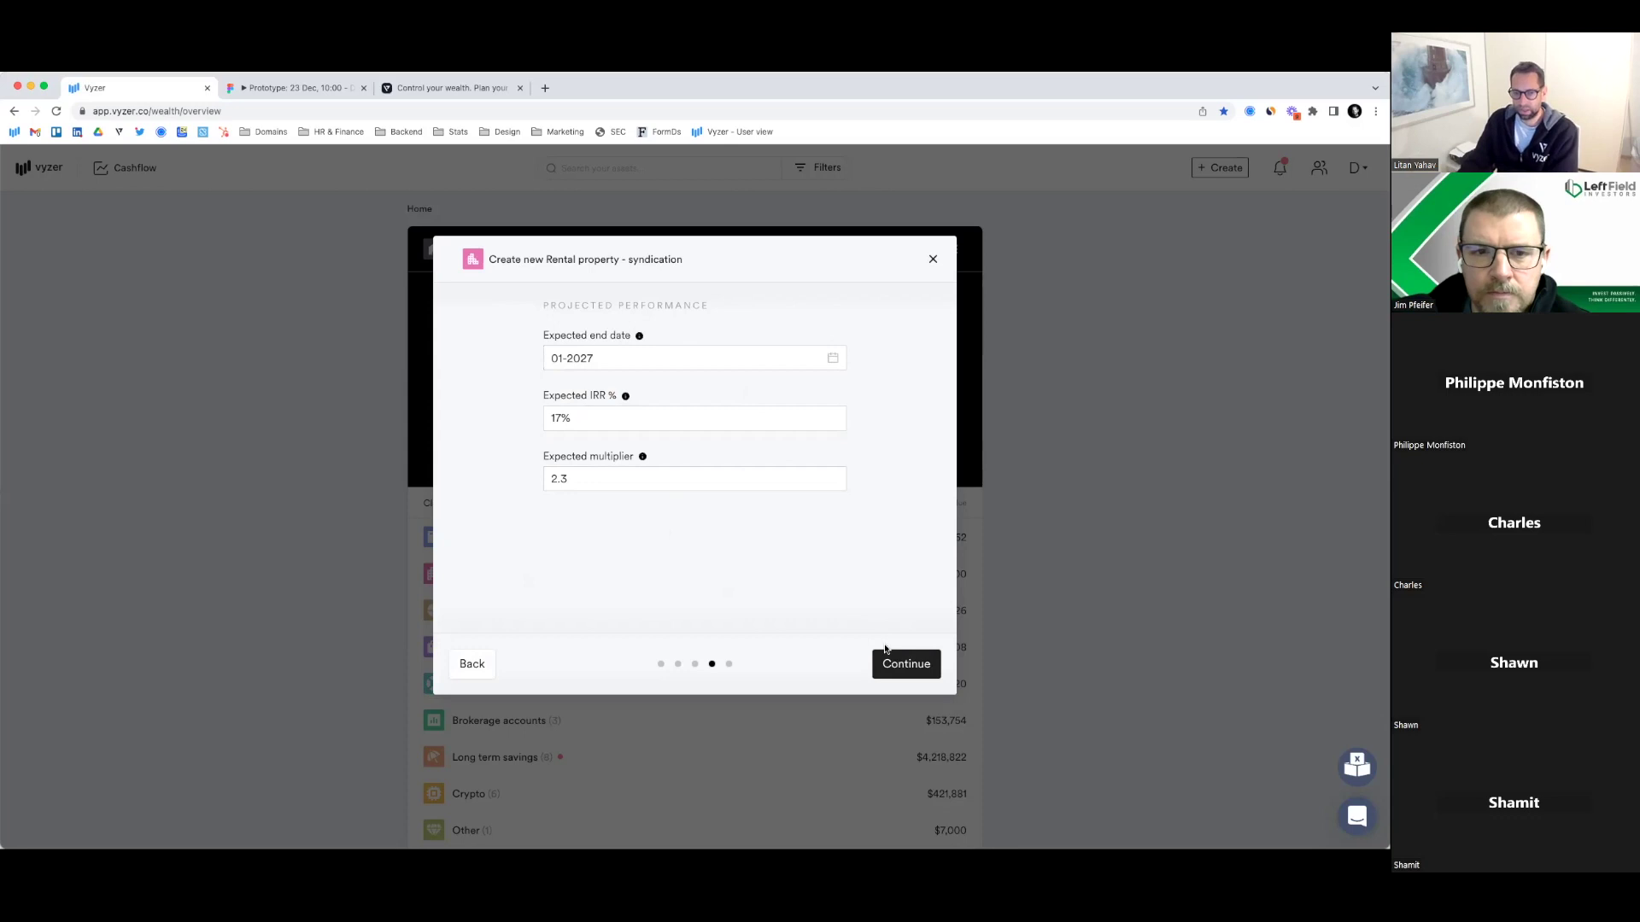
left_click(898, 666)
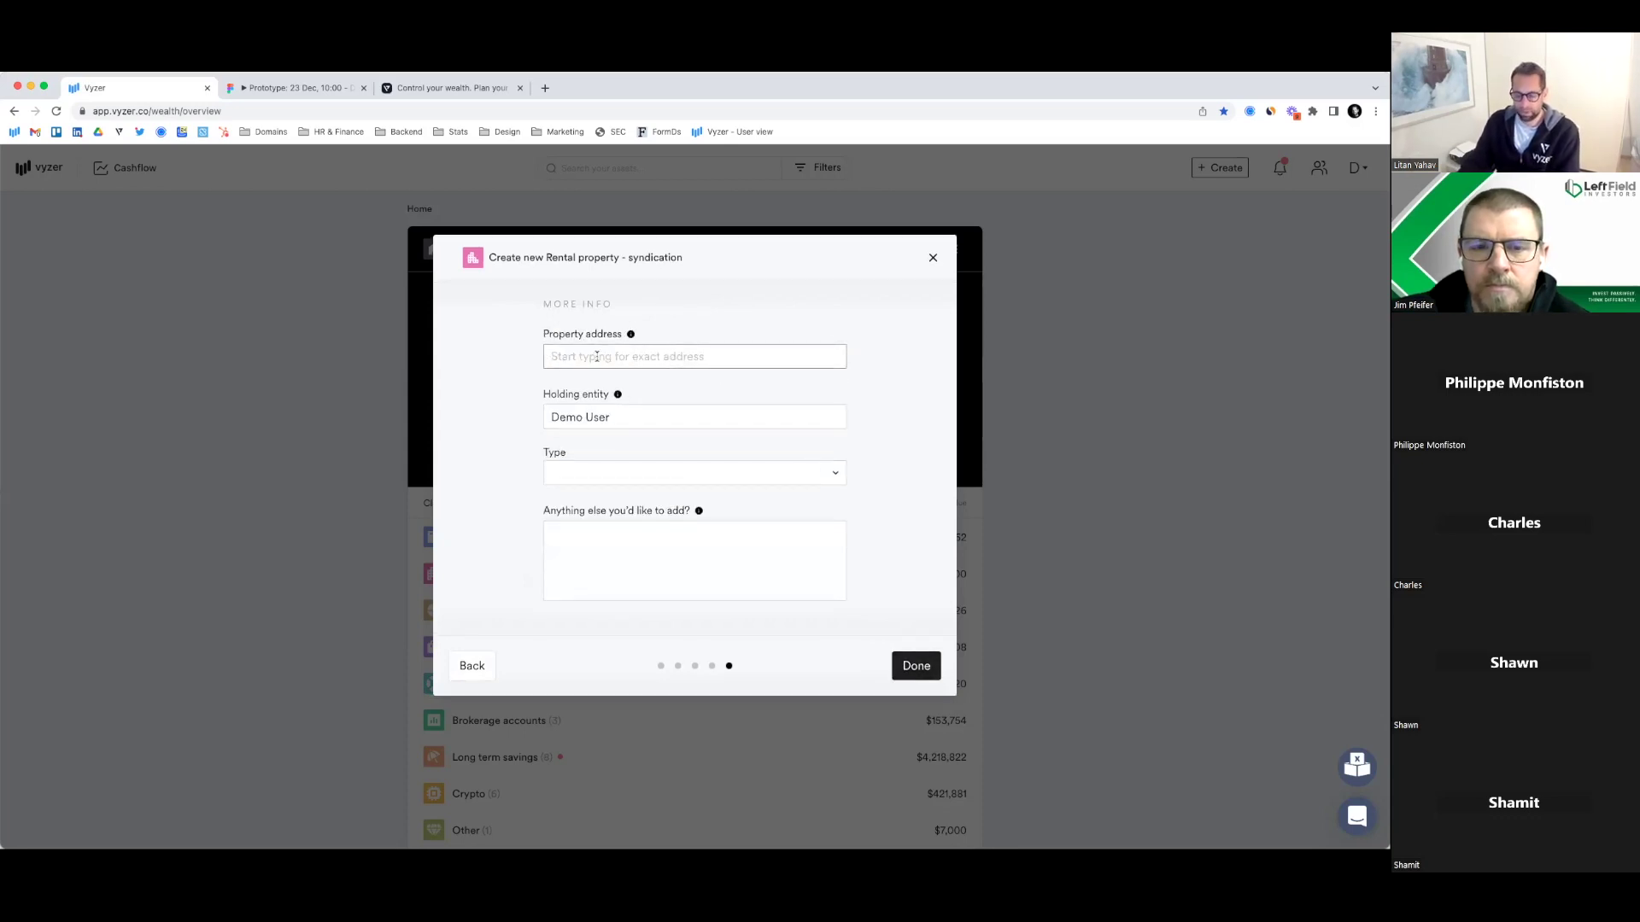
Change the holding entity of the new rental property to Family Trust
left_click(626, 413)
left_click_drag(625, 413, 526, 416)
key("BackSpace")
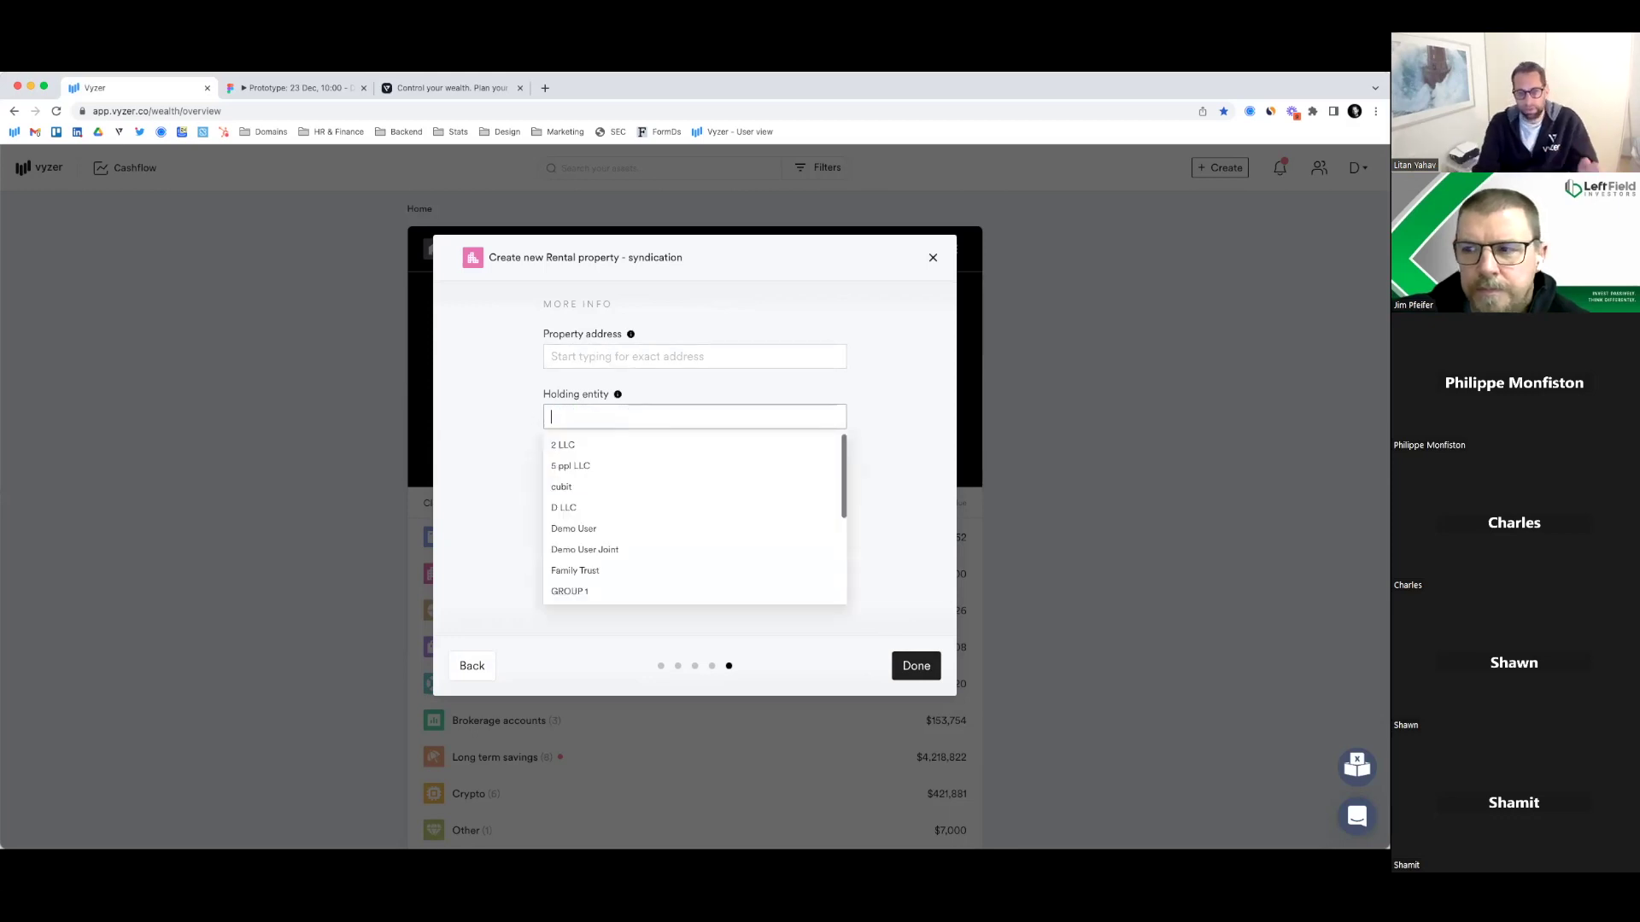
scroll(694, 520, "down", 2)
scroll(693, 521, "up", 2)
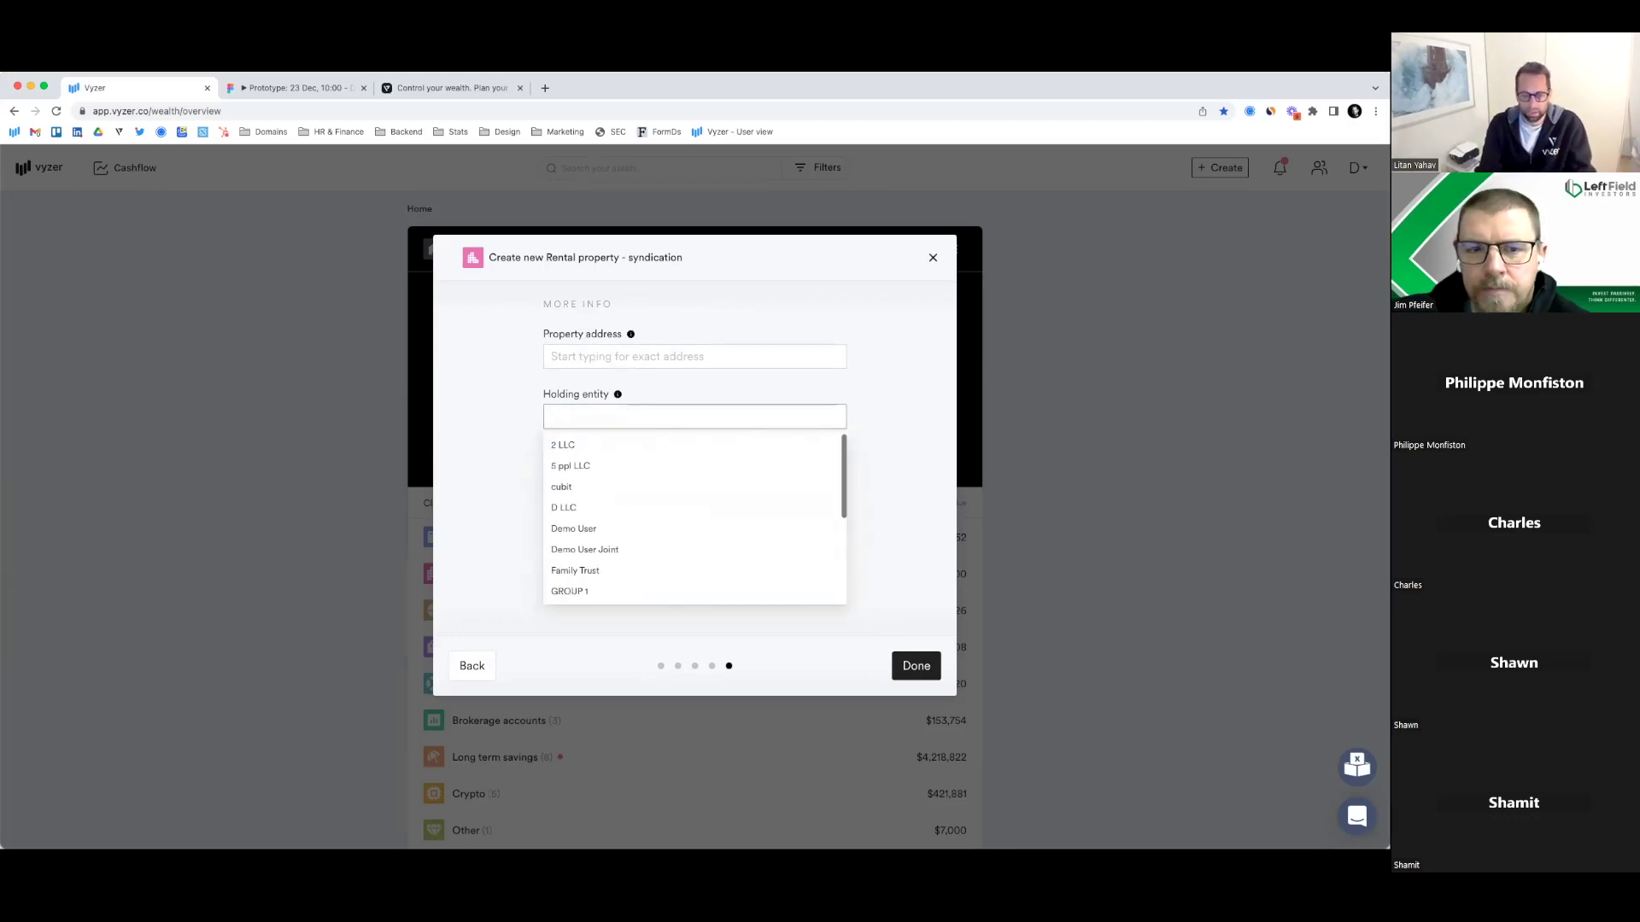
type("Family")
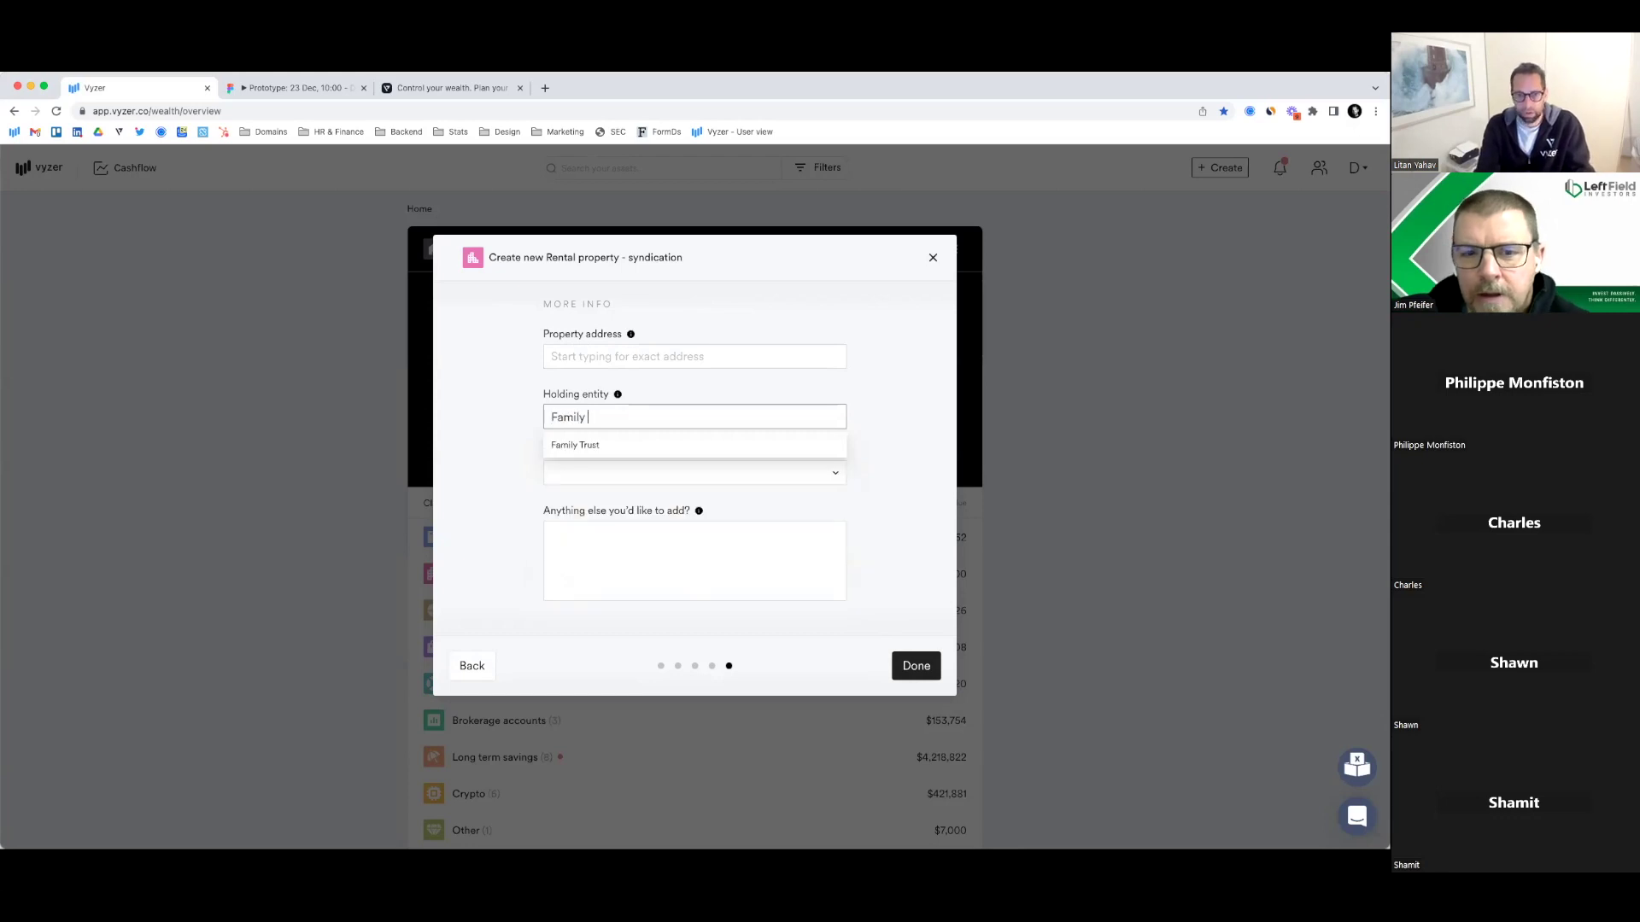
left_click(579, 445)
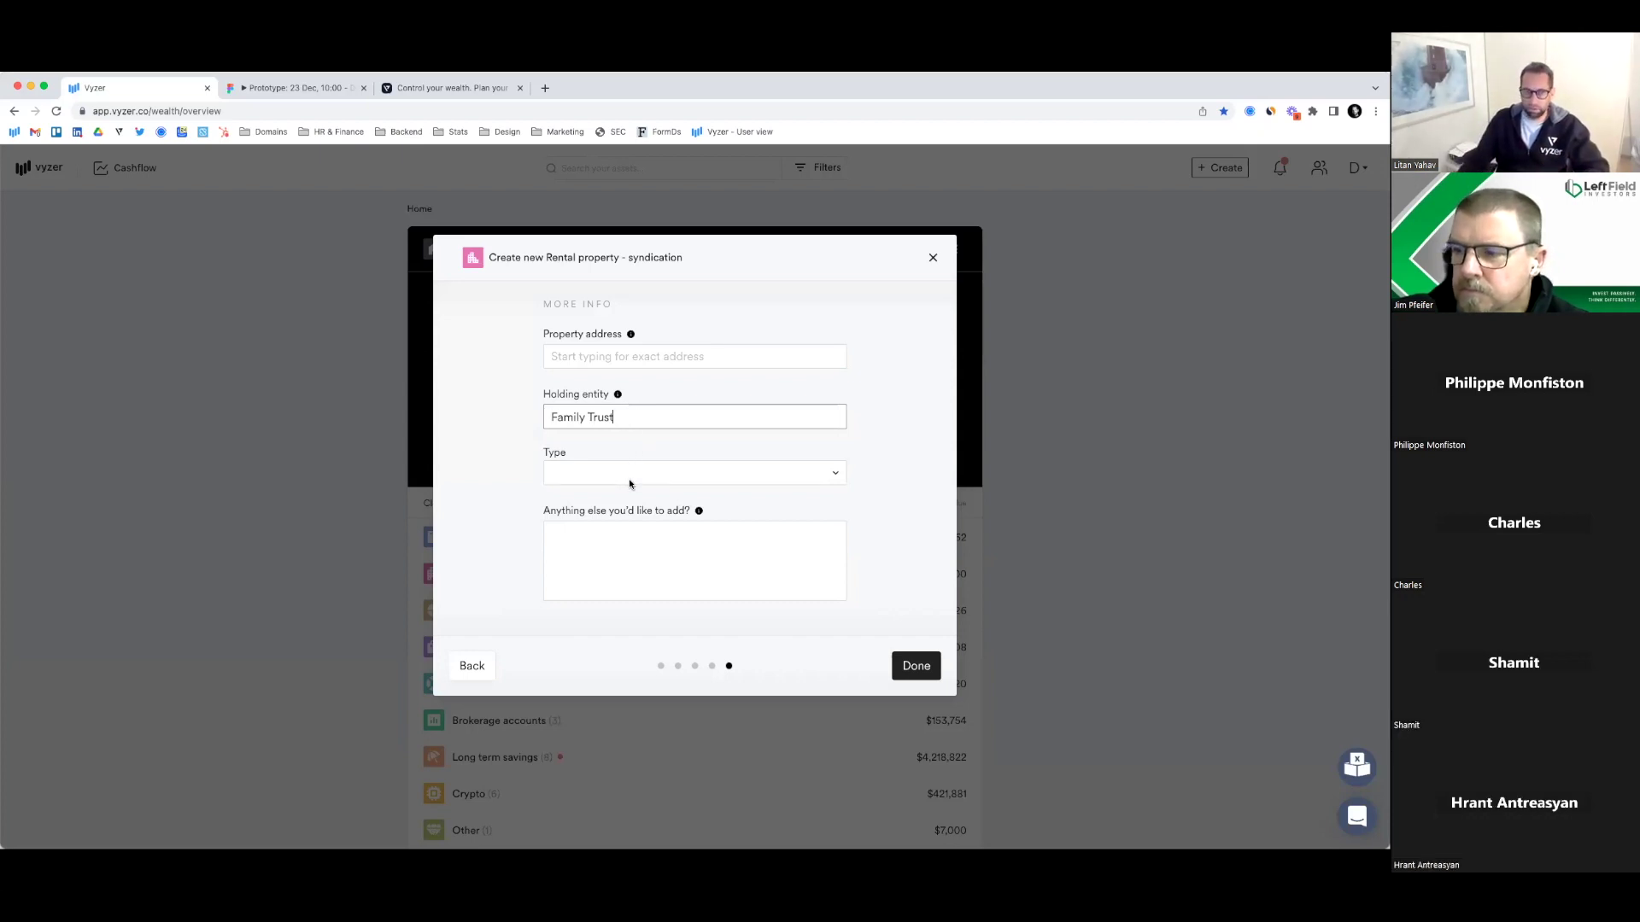
Set the property type to Industrial and finish creating the syndicated rental property
left_click(813, 481)
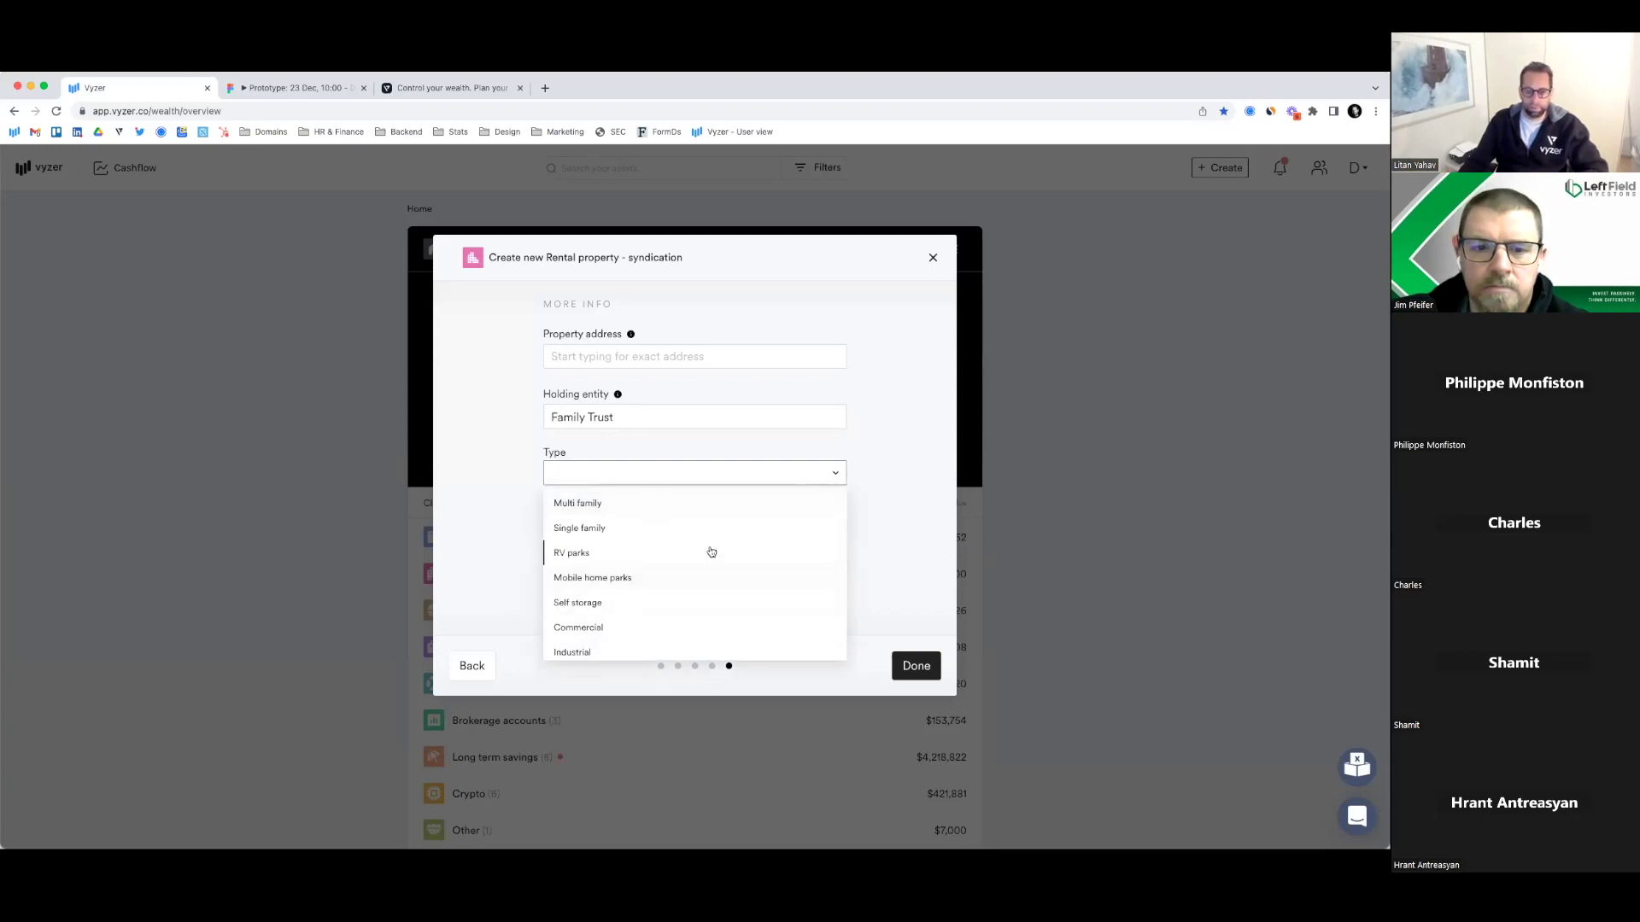
scroll(619, 584, "down", 2)
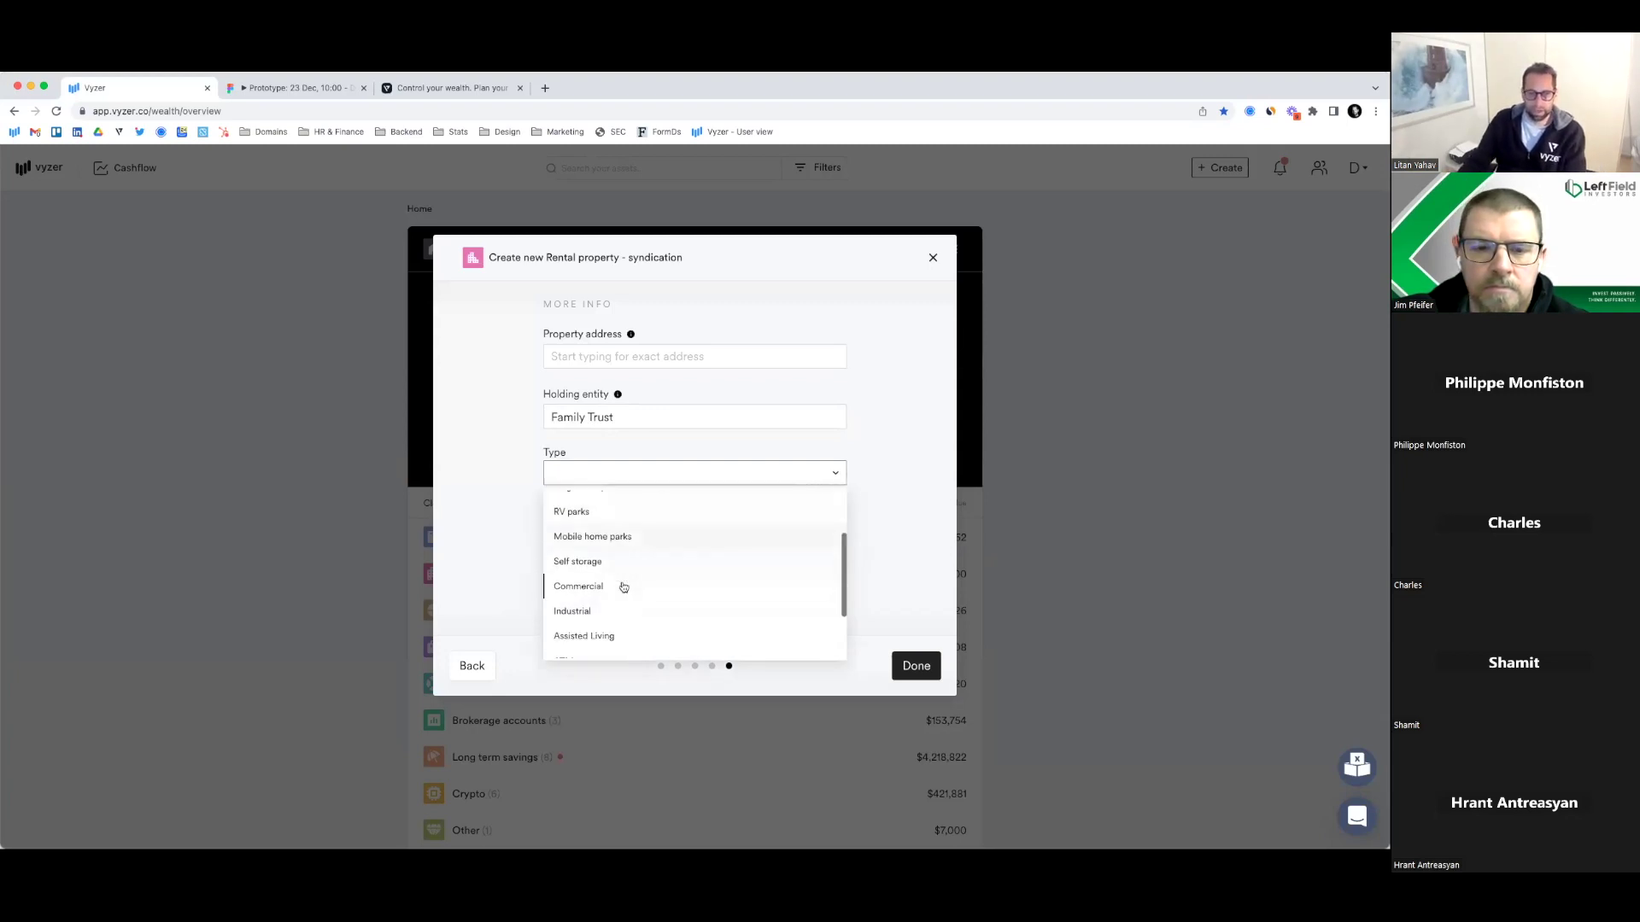
left_click(609, 579)
left_click(625, 475)
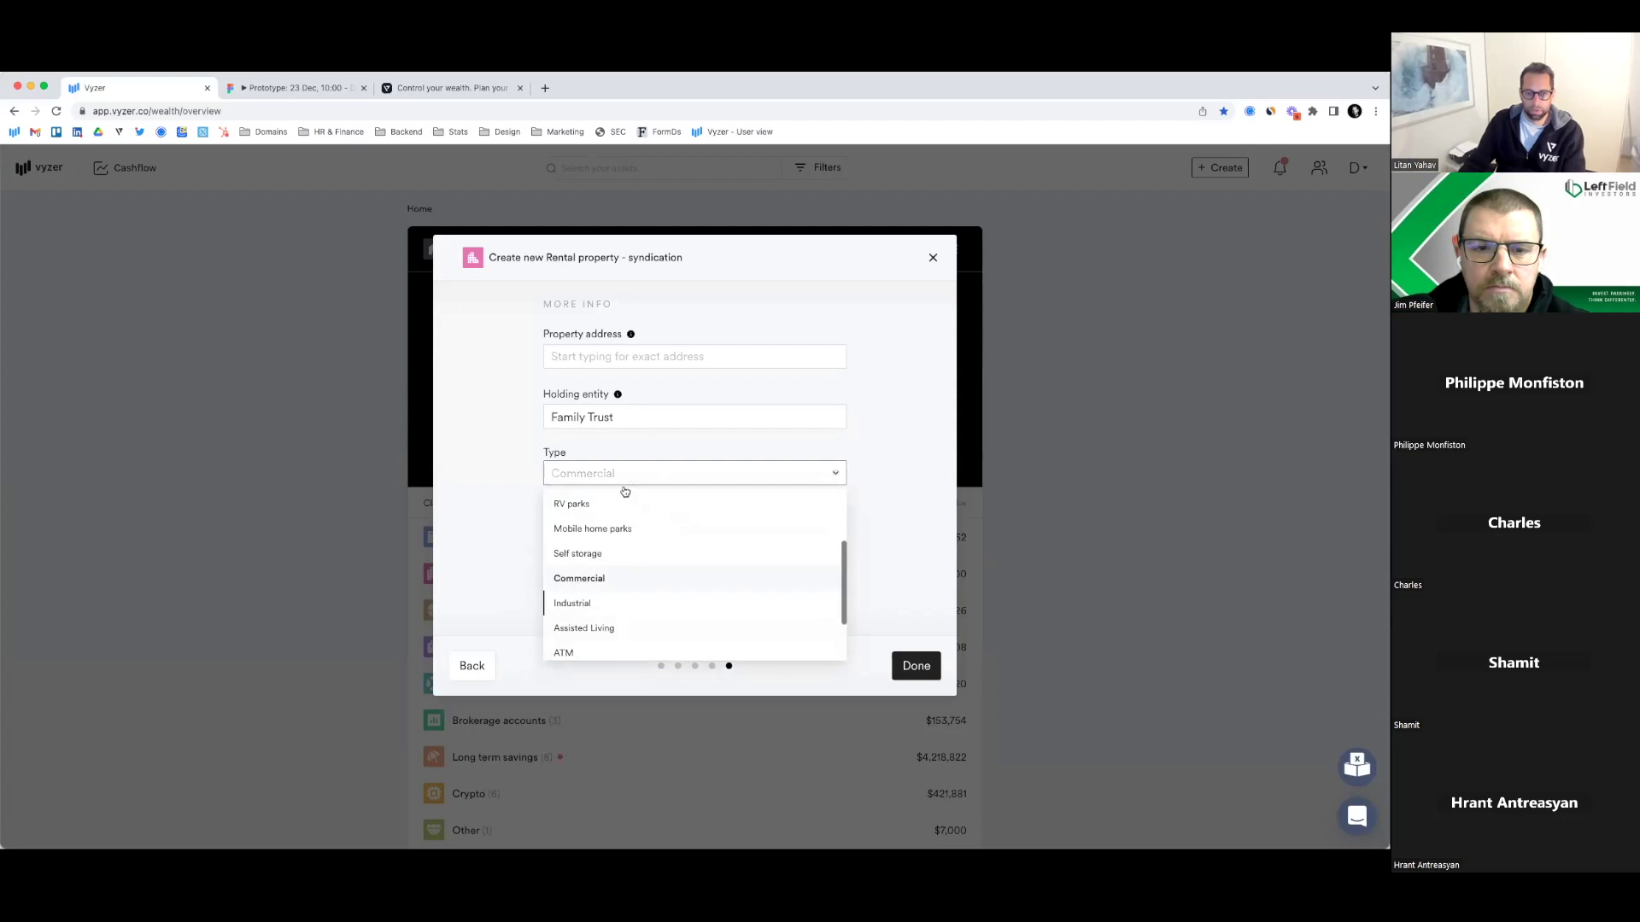
left_click(599, 603)
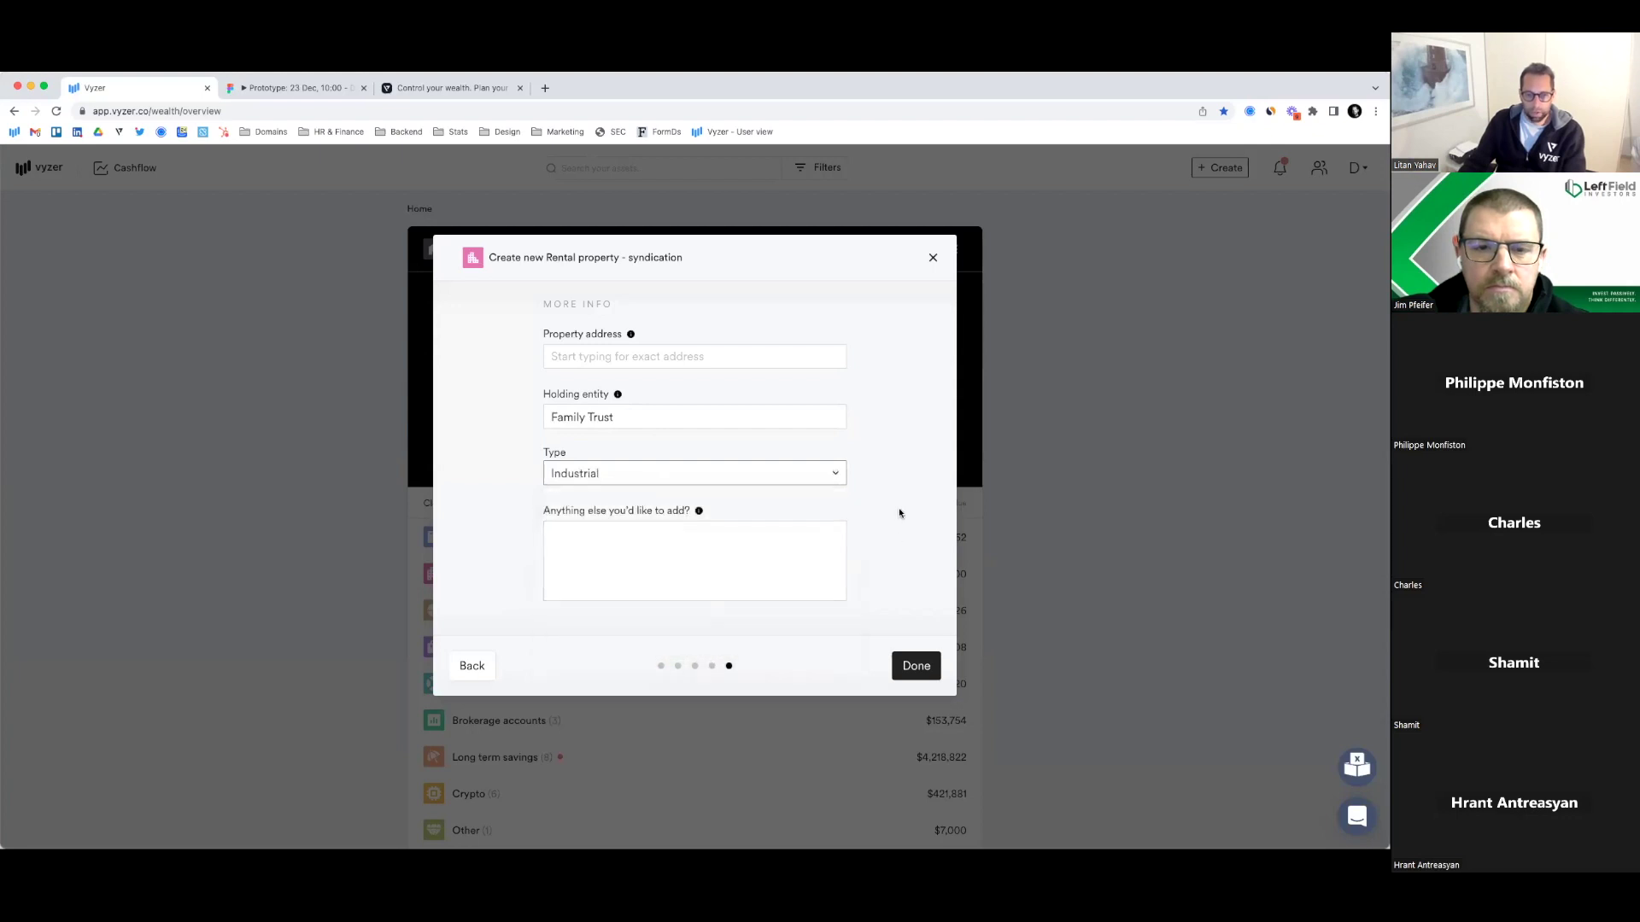
left_click(912, 671)
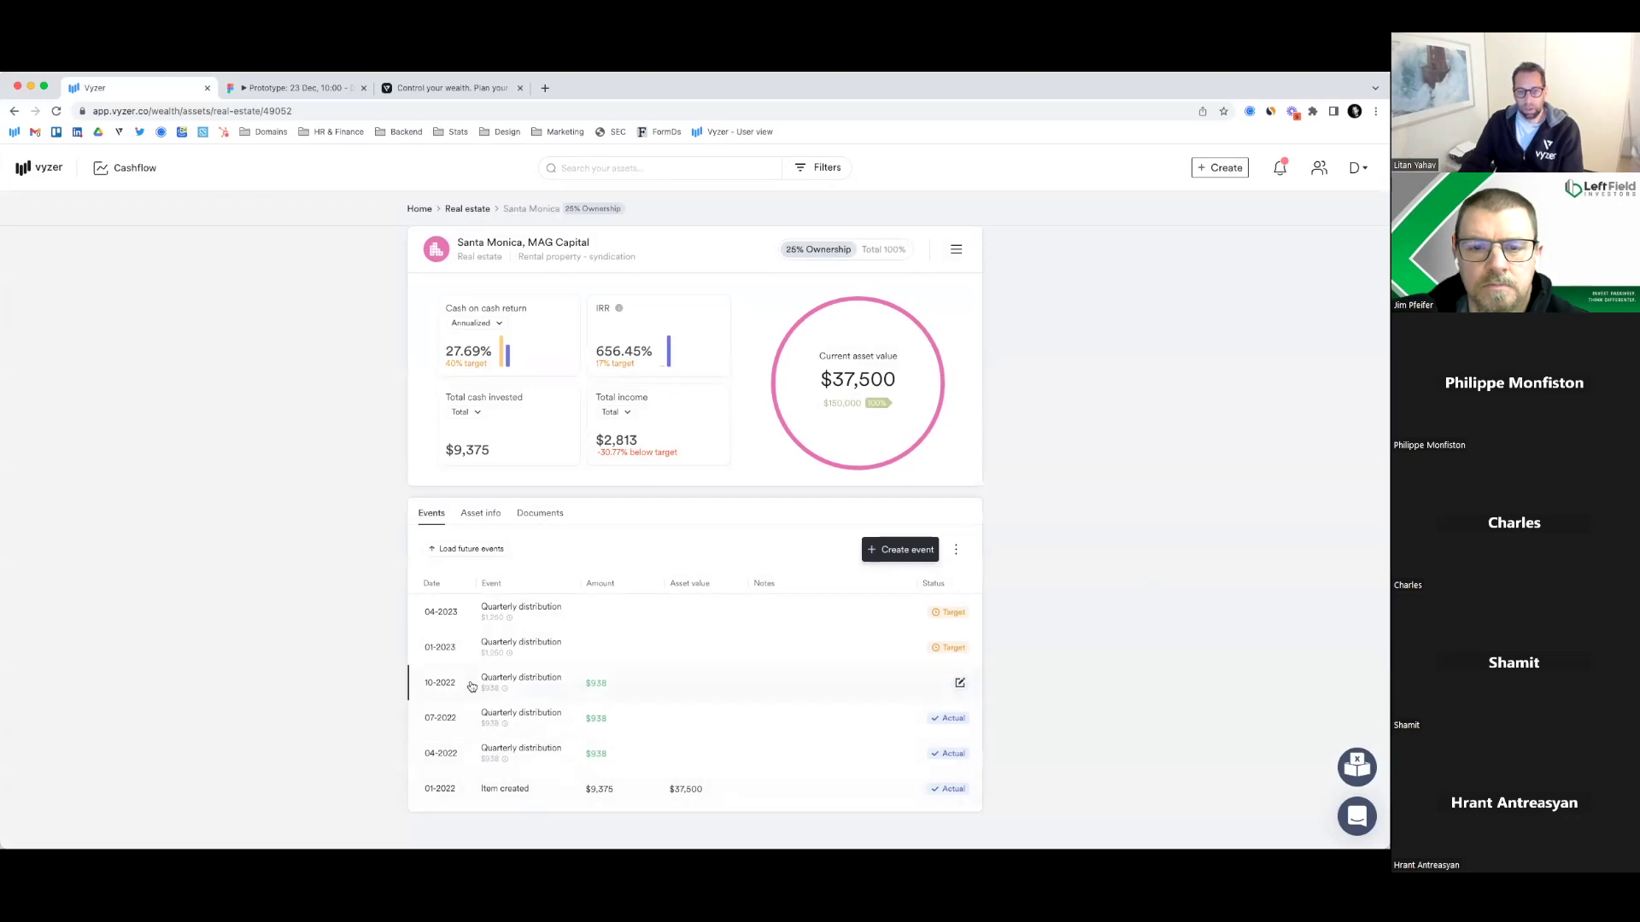
Set the October 2022 quarterly distribution value of Santa Monica to $400 and save the event
left_click(597, 686)
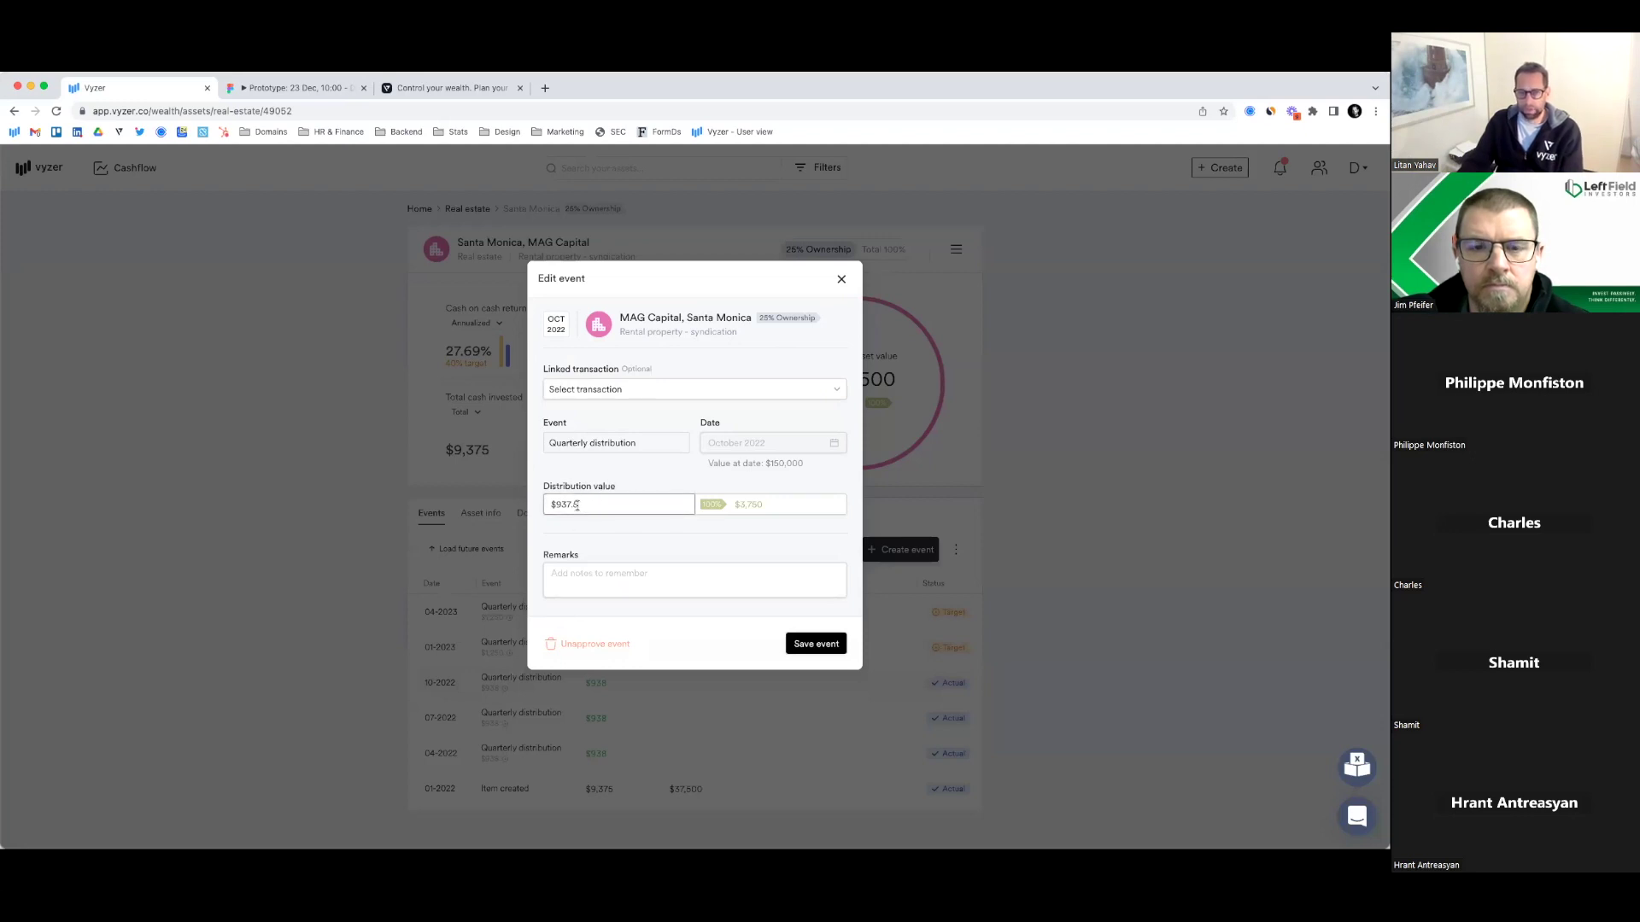
left_click_drag(584, 504, 553, 504)
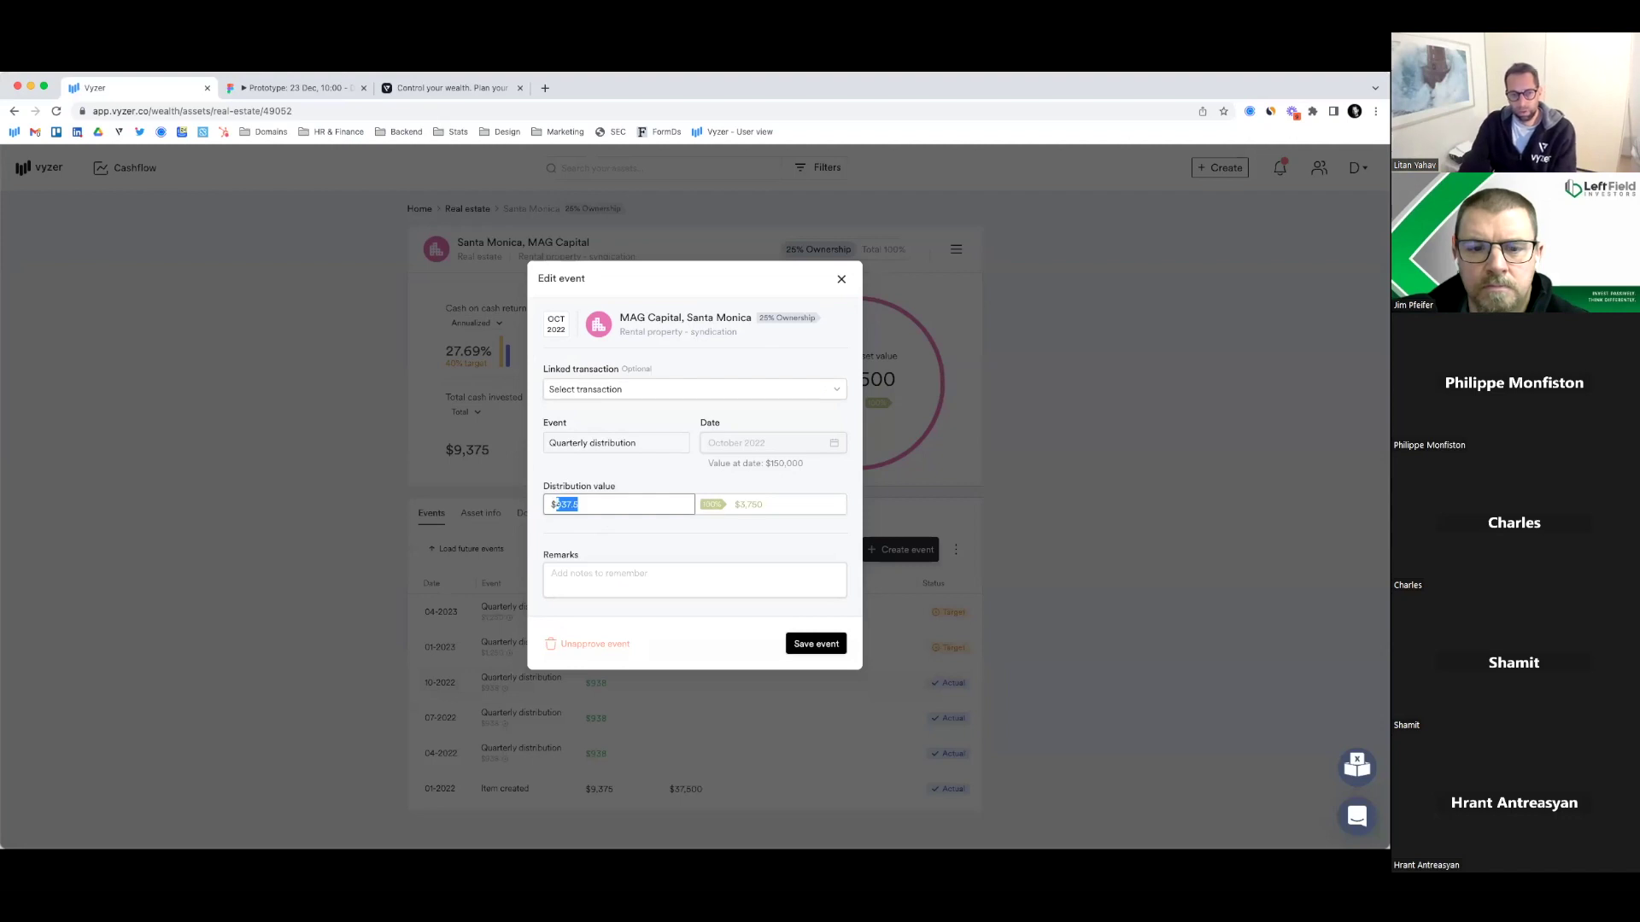
left_click(816, 644)
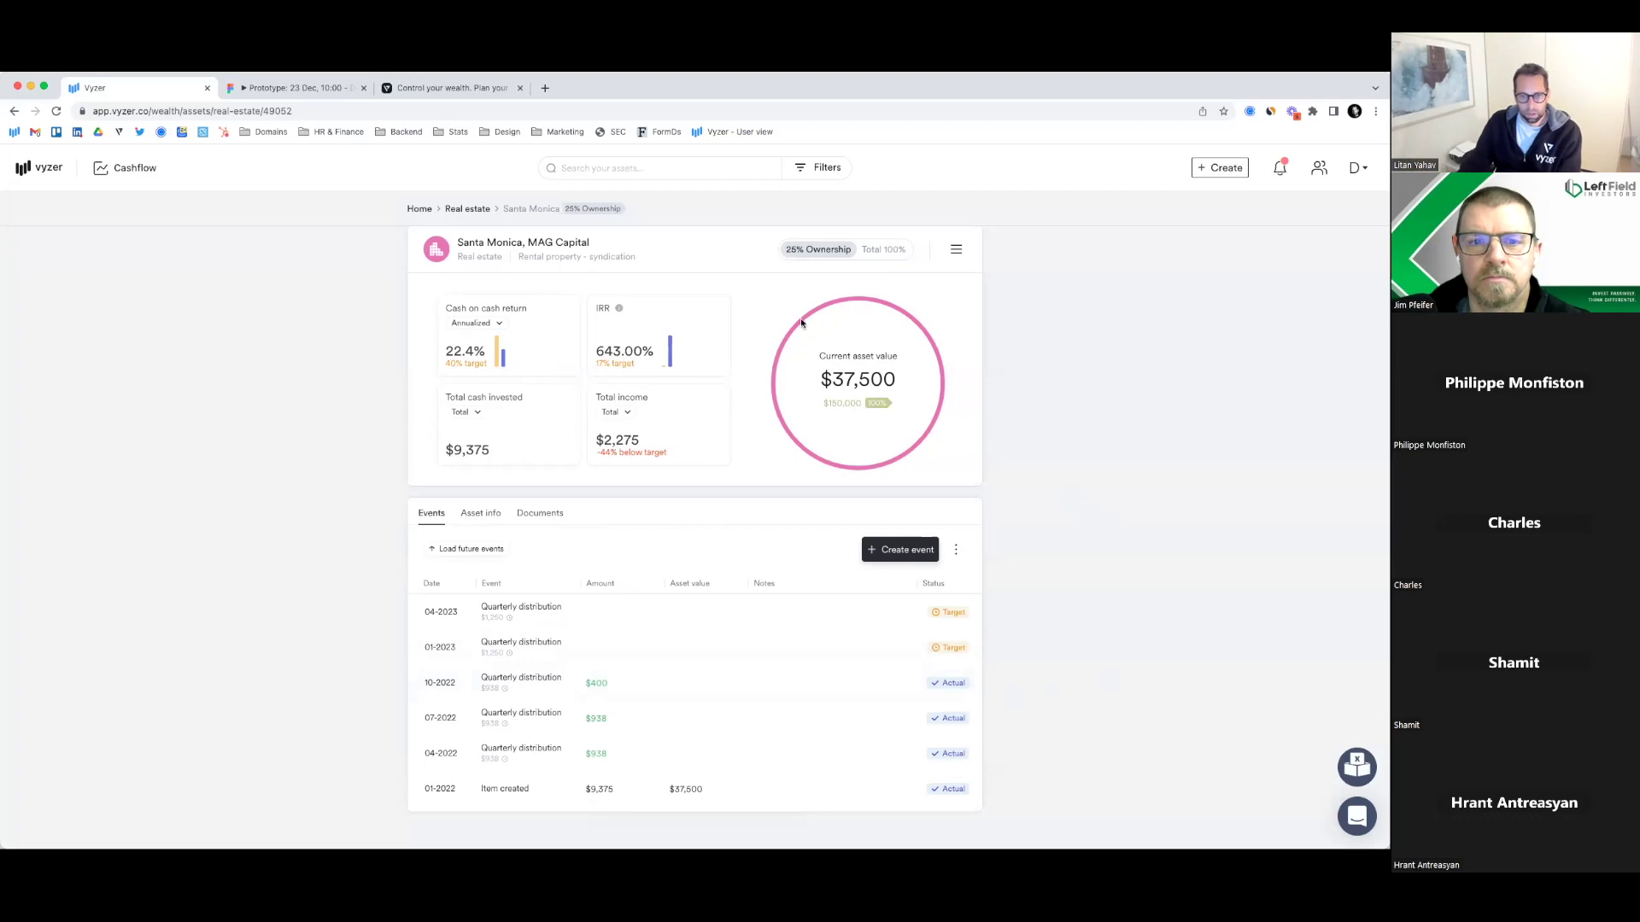
left_click_drag(595, 360, 656, 354)
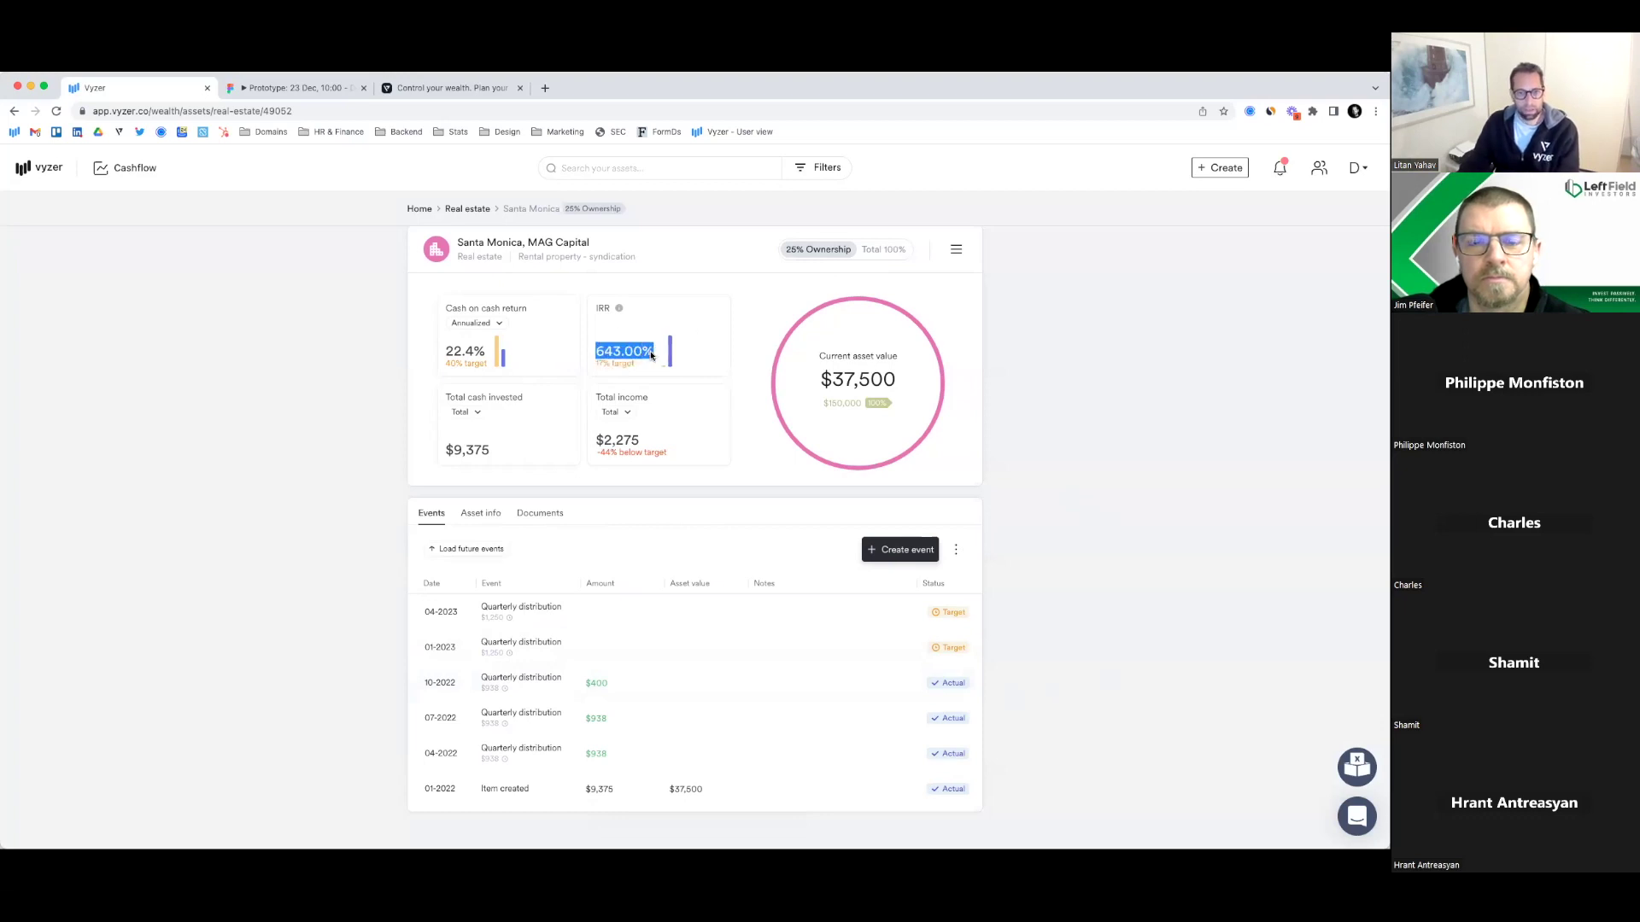
left_click(632, 351)
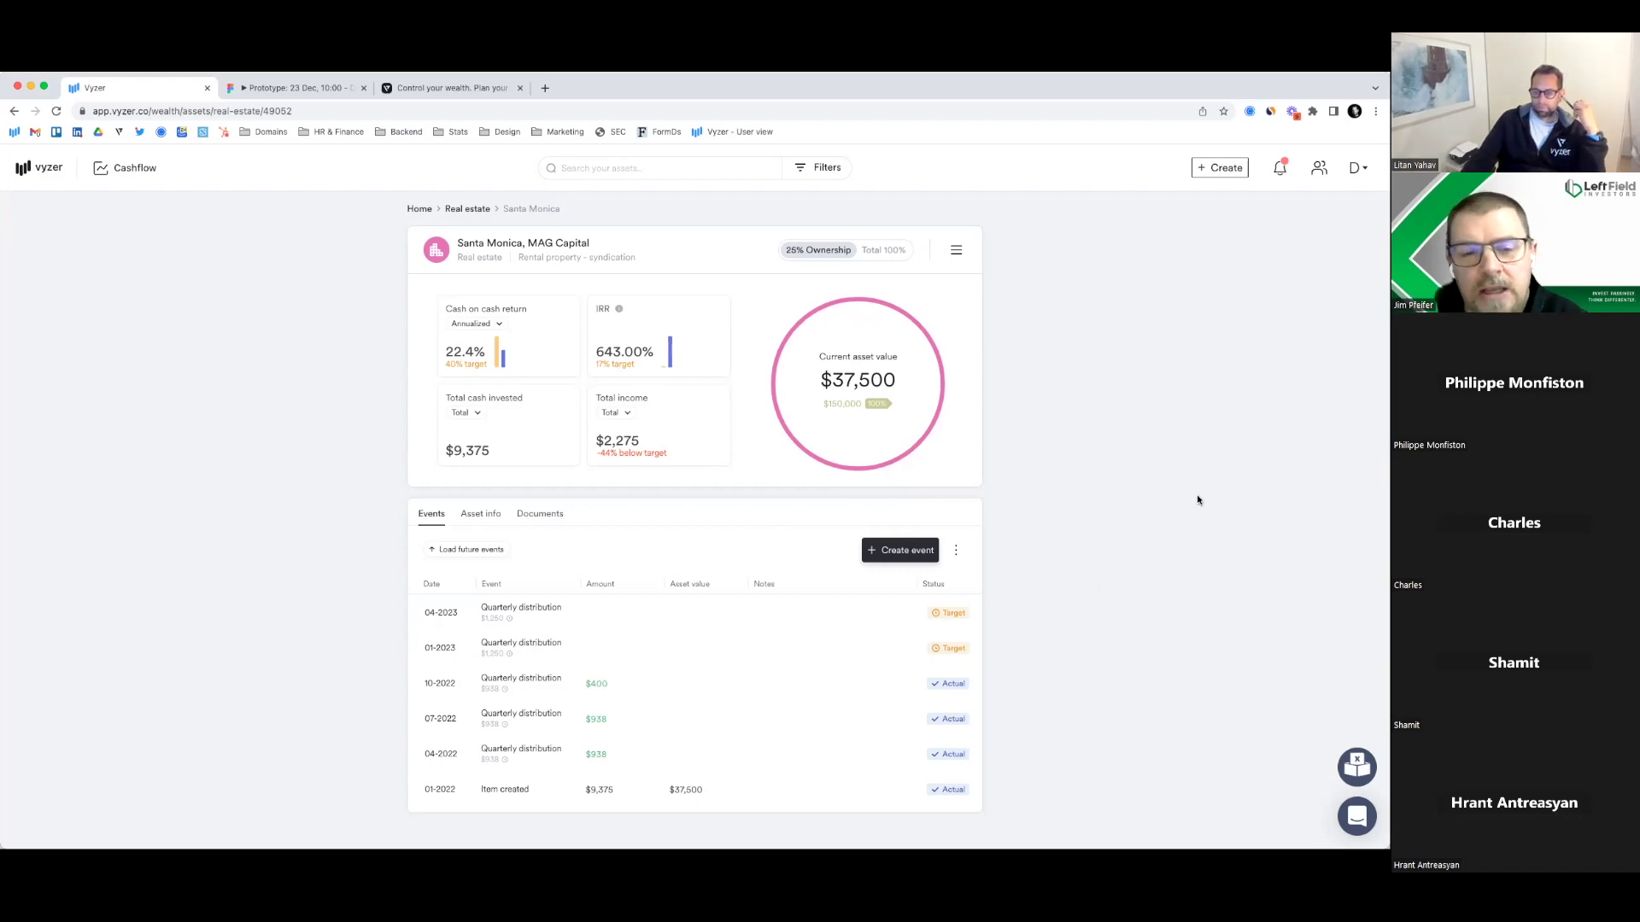
View the asset's document upload area and the Vyzer magic box for converting financial documents to assets, and close the box
left_click(551, 515)
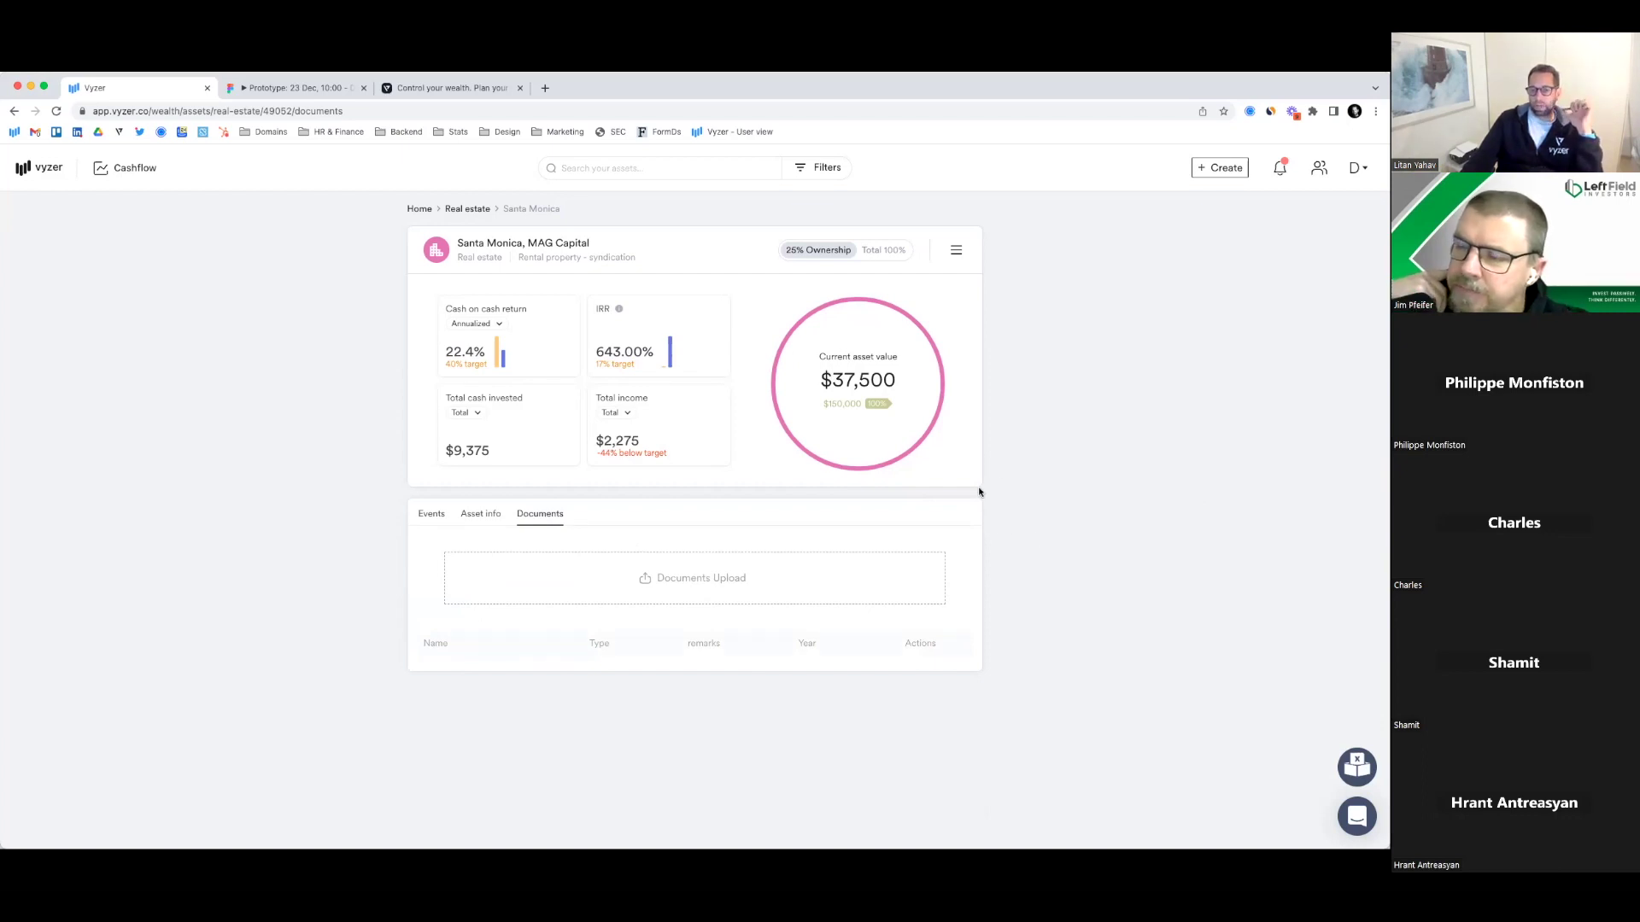
left_click(1220, 176)
left_click(1187, 352)
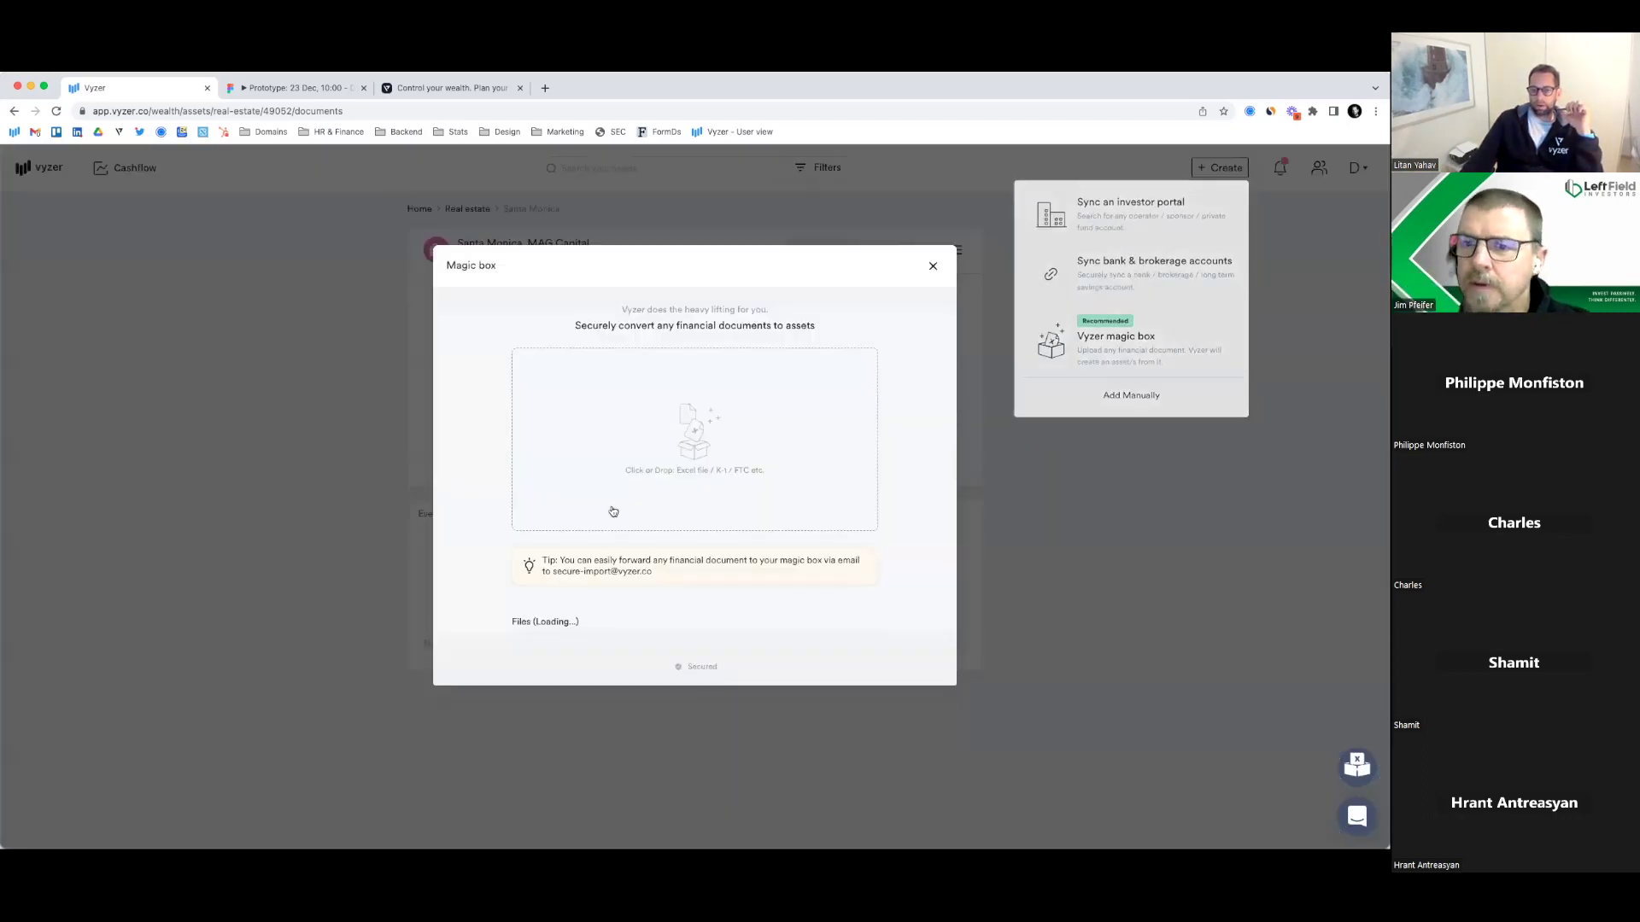
left_click_drag(547, 497, 688, 486)
left_click(694, 501)
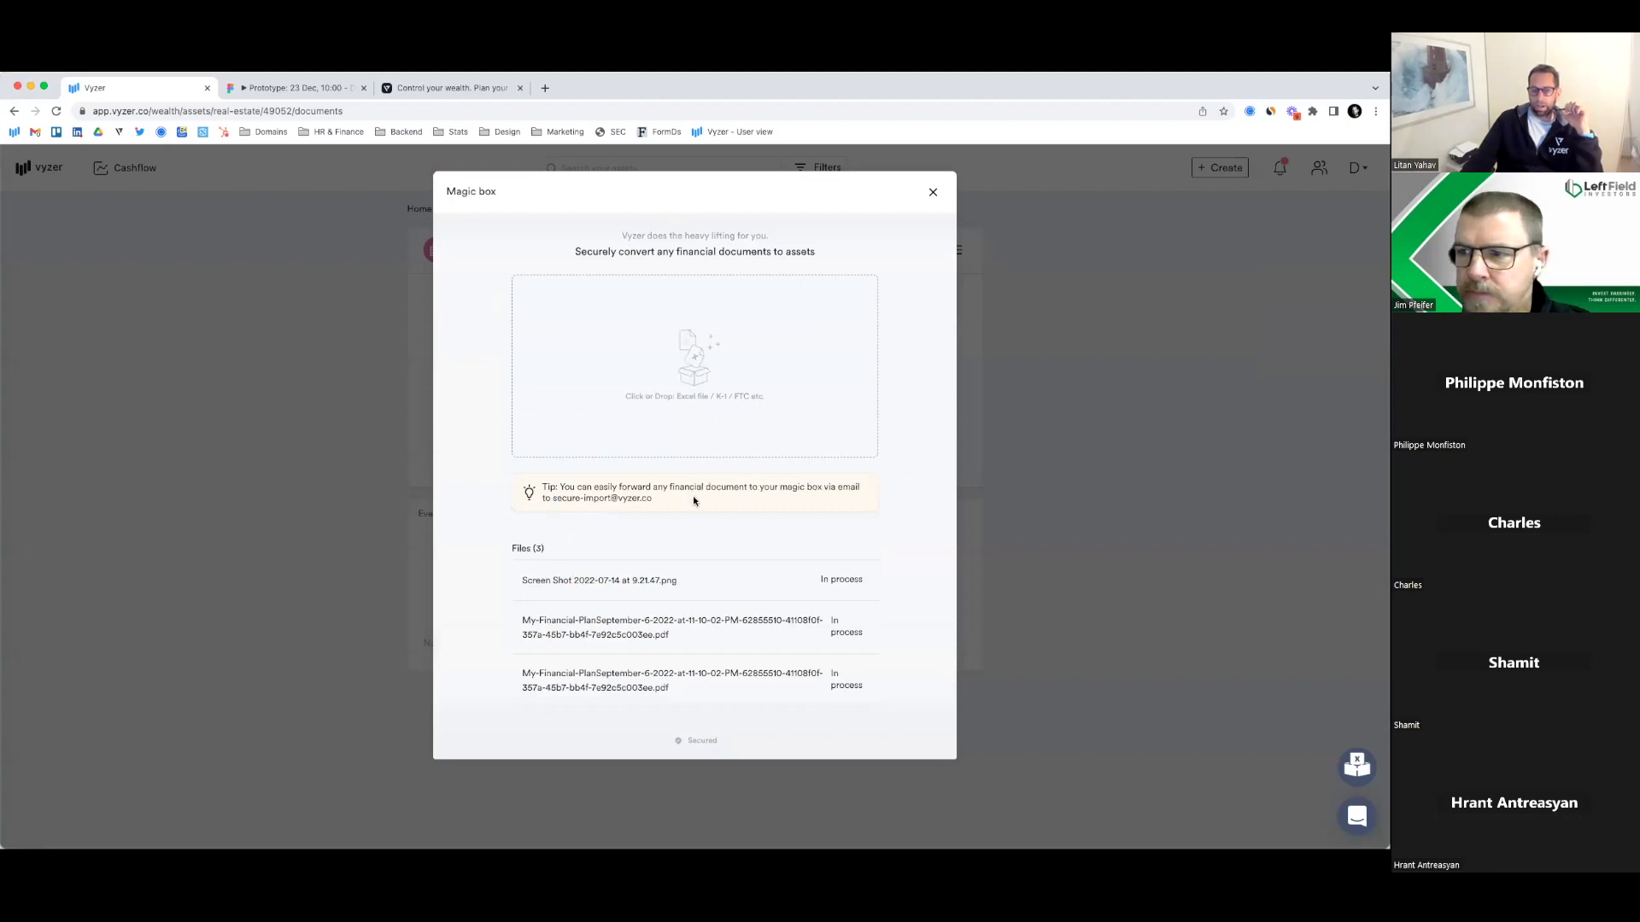
left_click(935, 193)
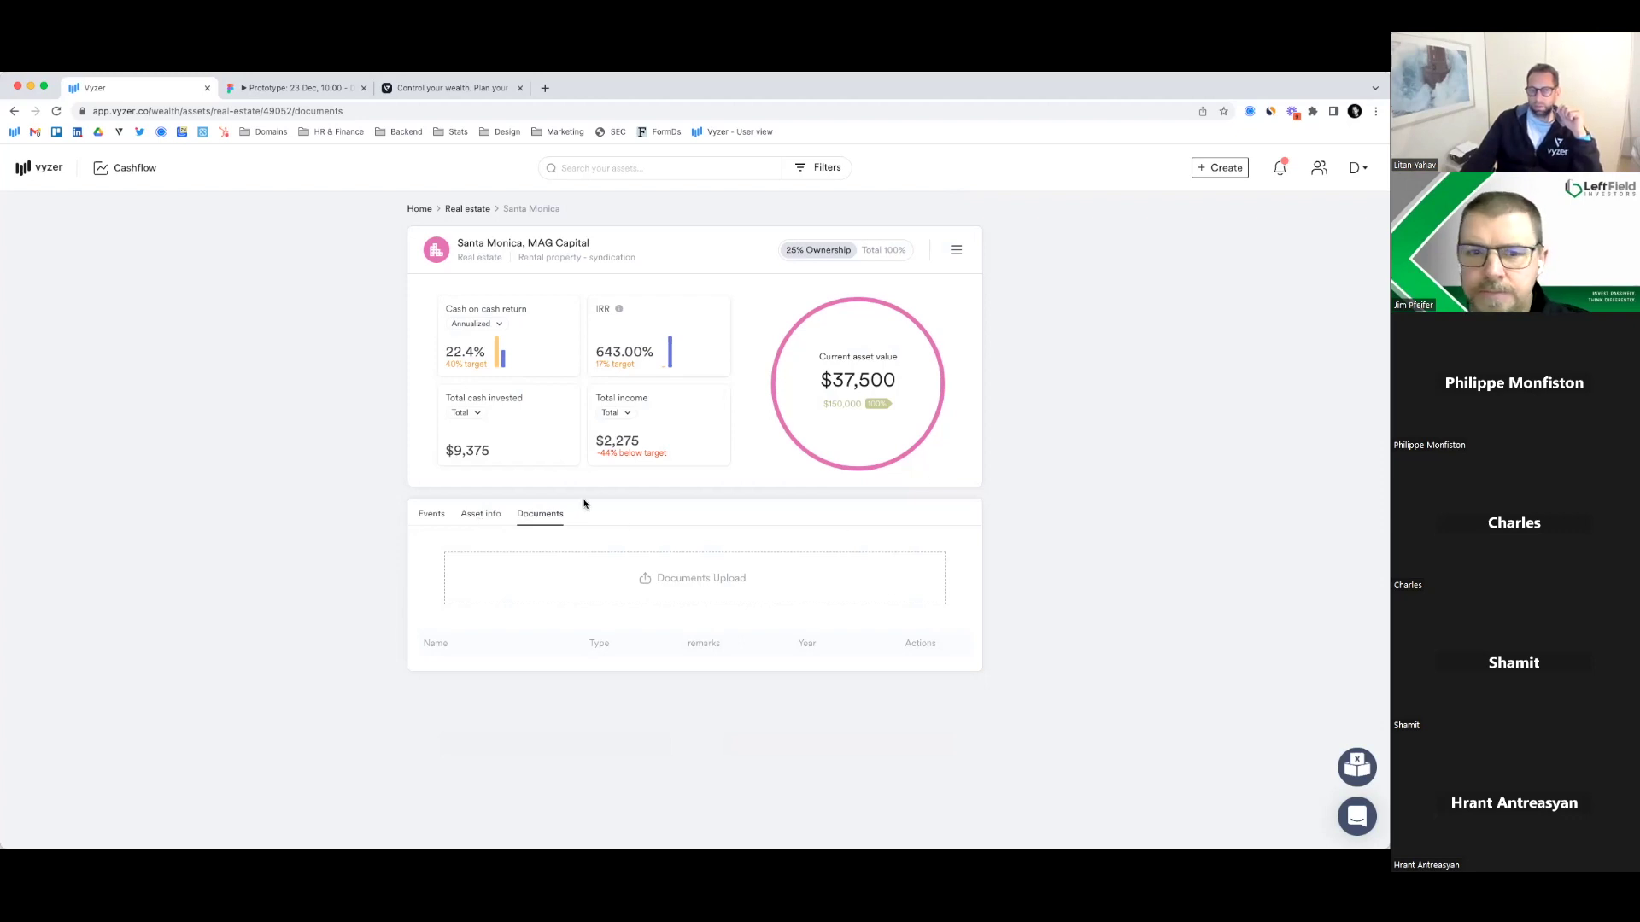
Change the expected IRR in Santa Monica's asset info to 15% and save
left_click(468, 517)
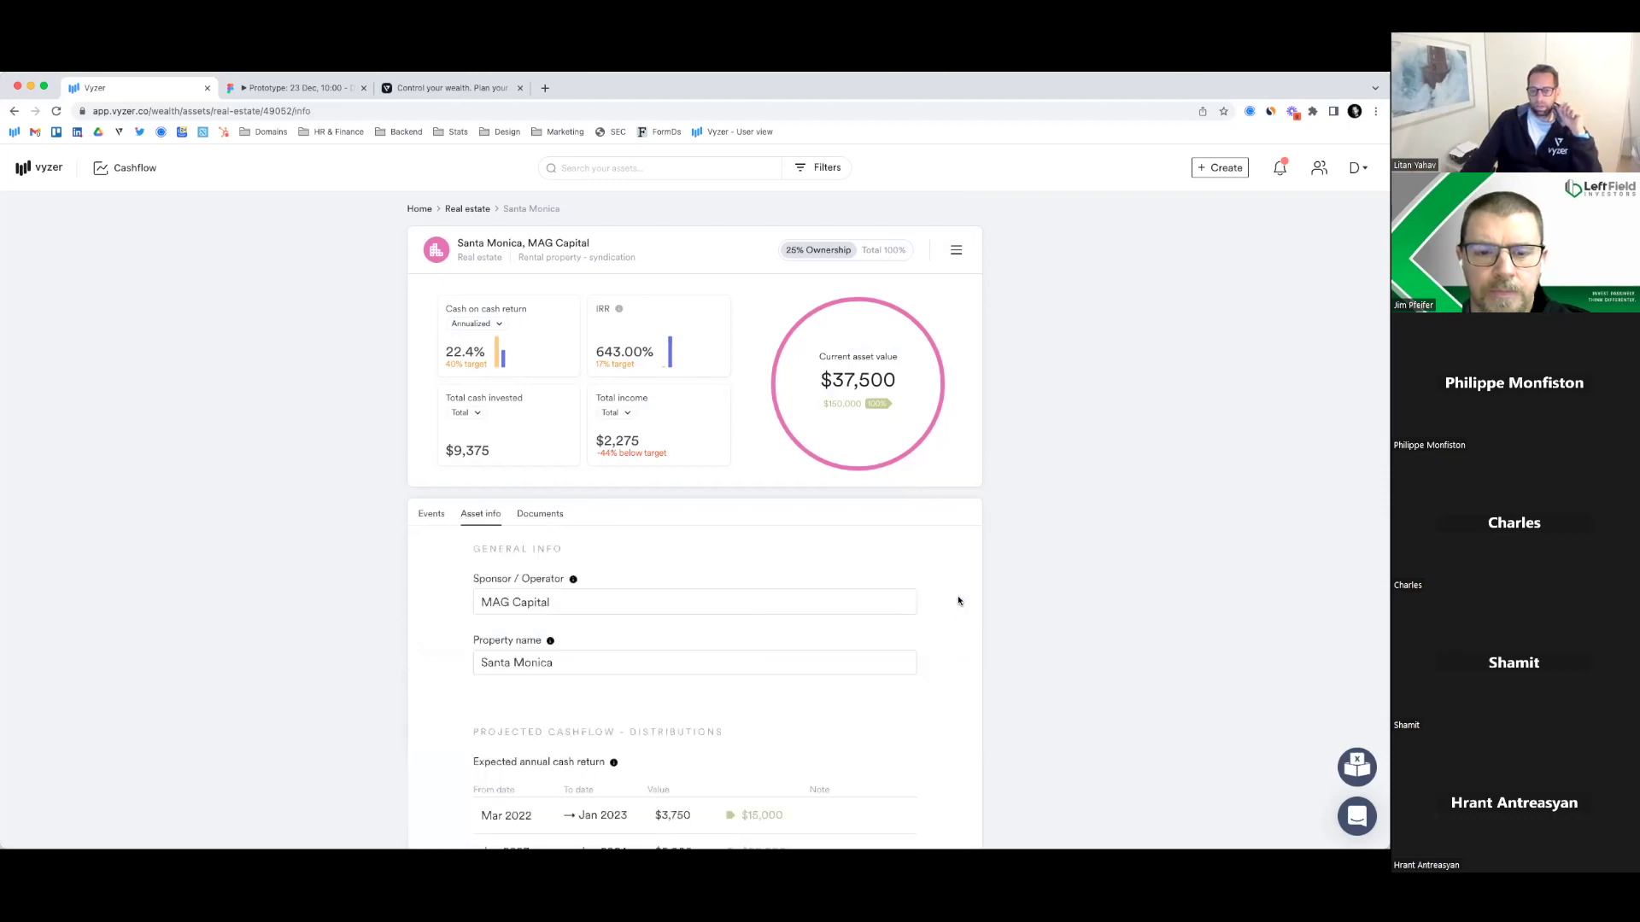
scroll(958, 604, "down", 3)
scroll(957, 603, "down", 7)
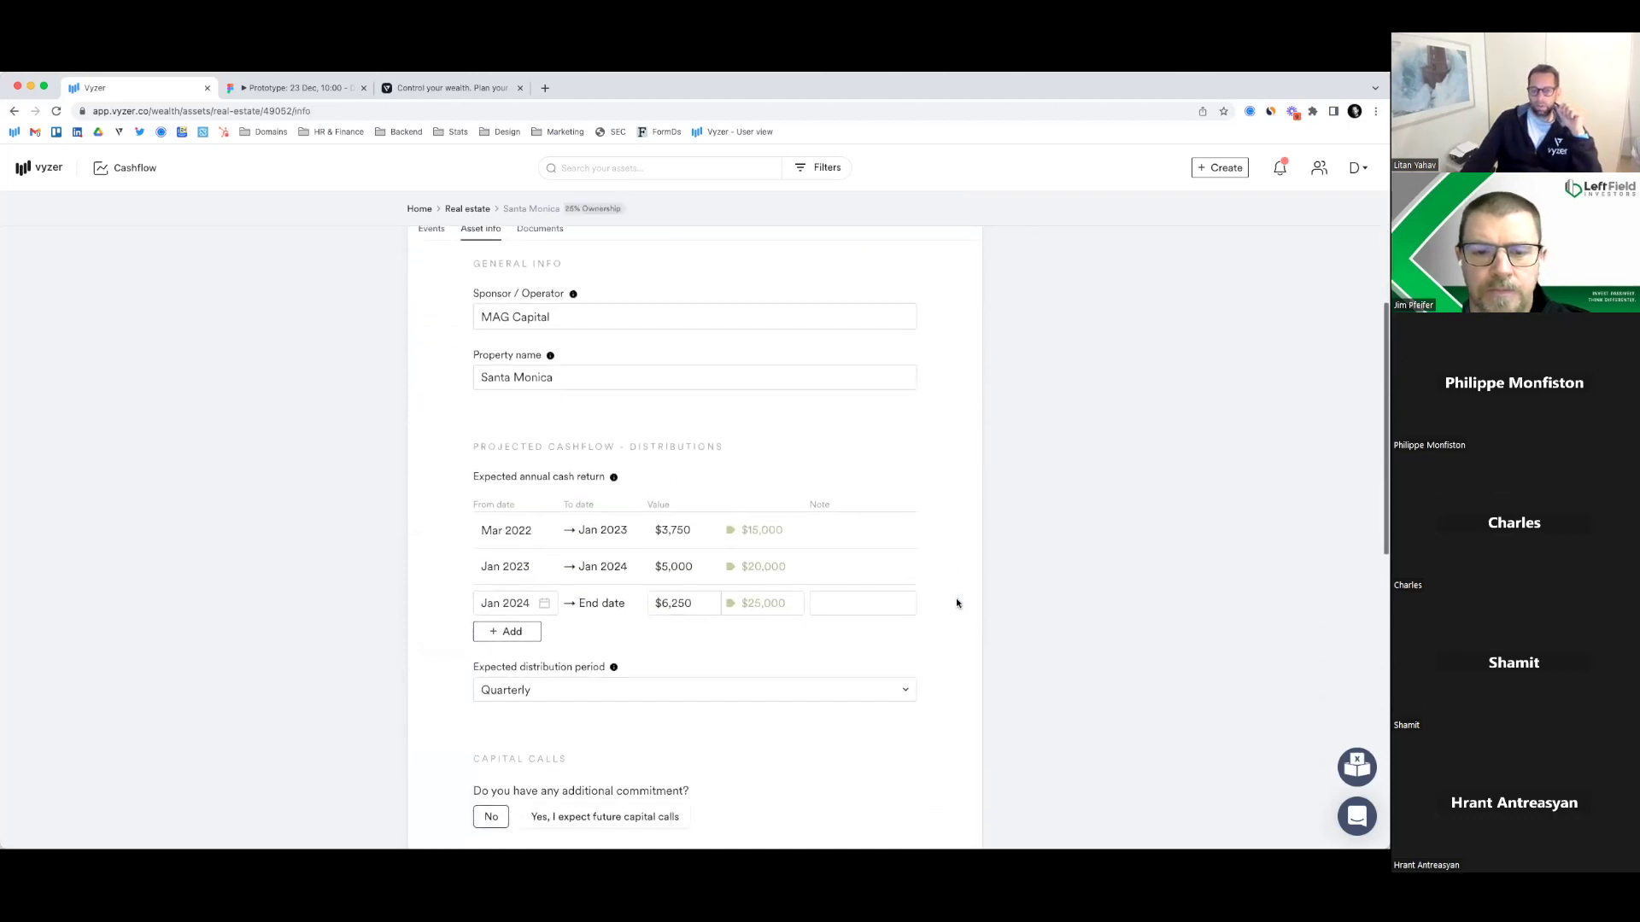
scroll(956, 604, "down", 2)
scroll(956, 604, "up", 3)
scroll(957, 604, "down", 7)
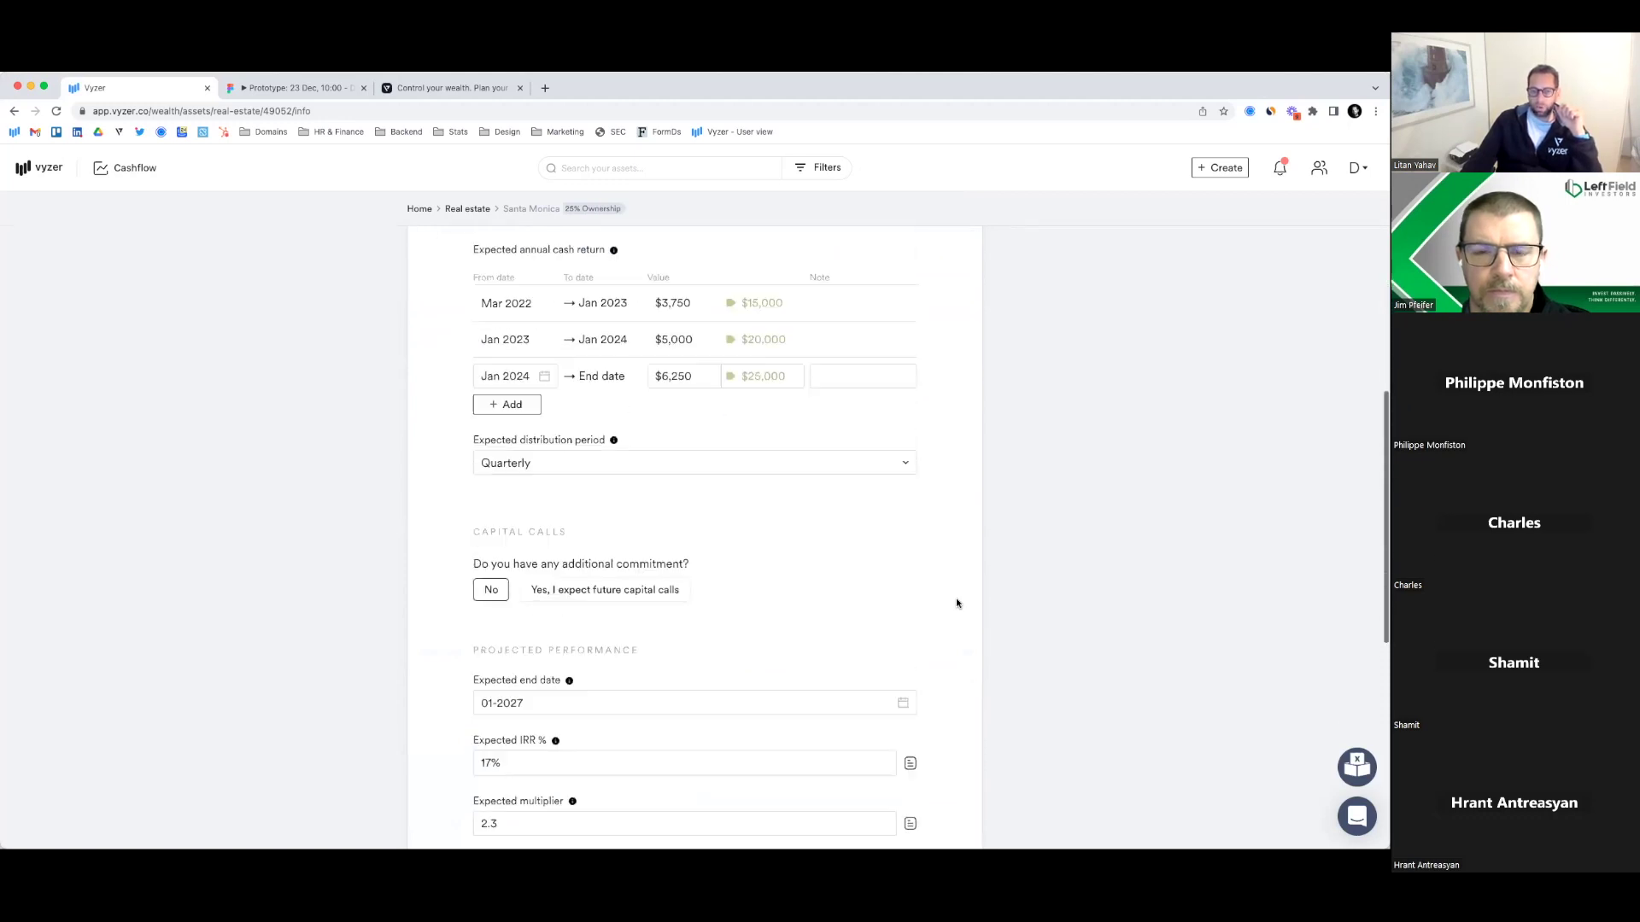
mouse_move(909, 573)
left_click_drag(493, 573, 439, 578)
type("15")
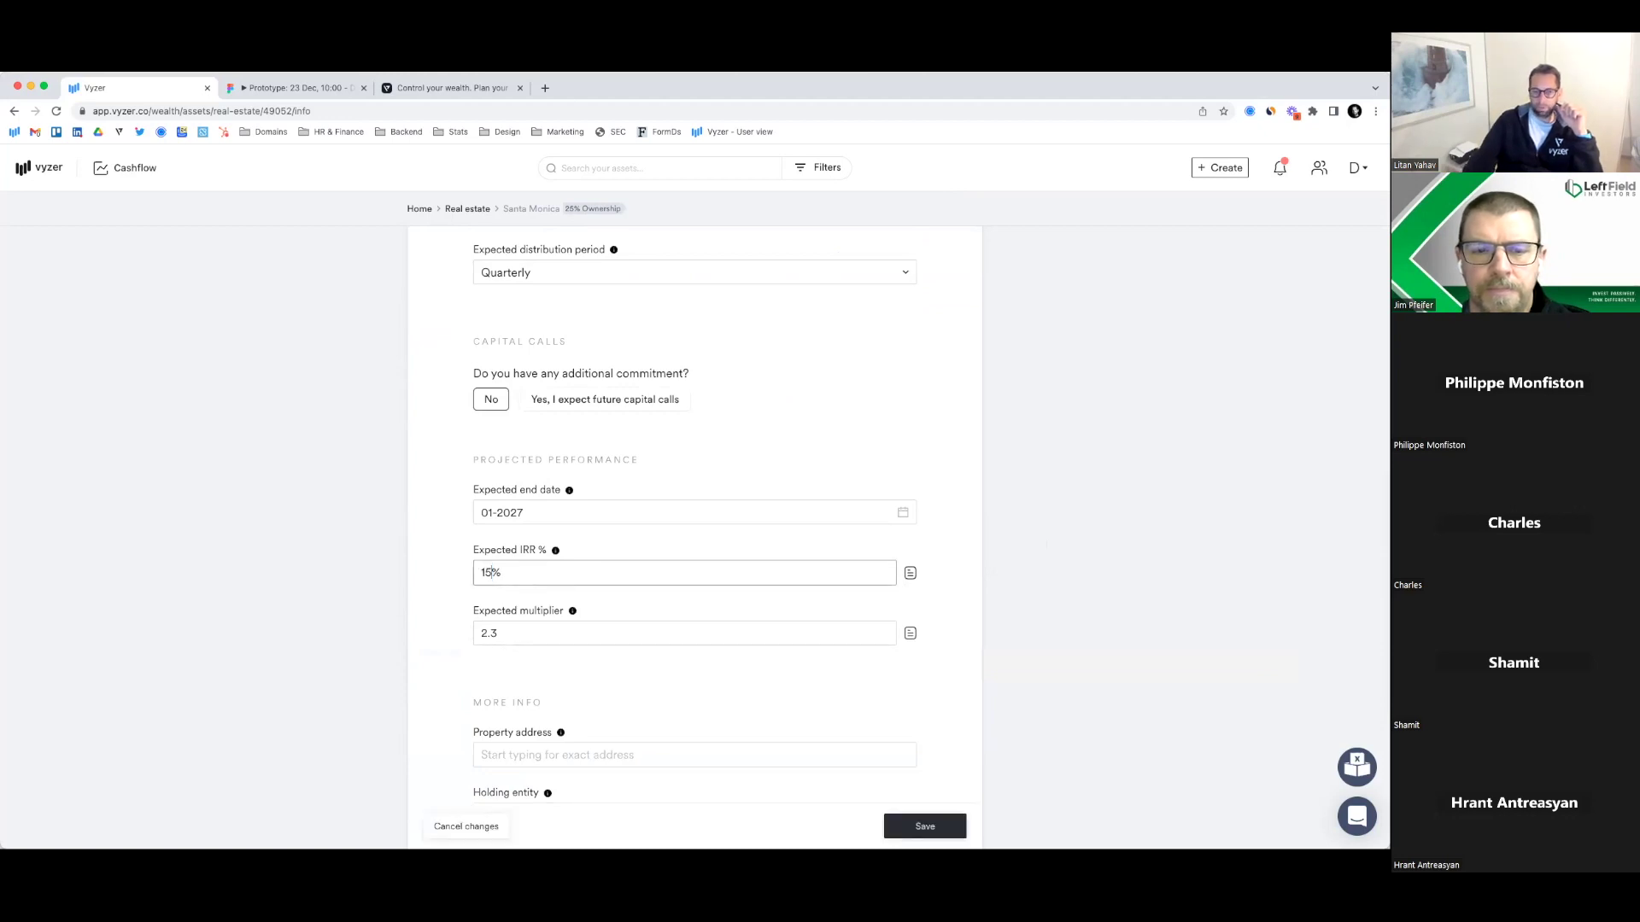
left_click(908, 827)
mouse_move(910, 573)
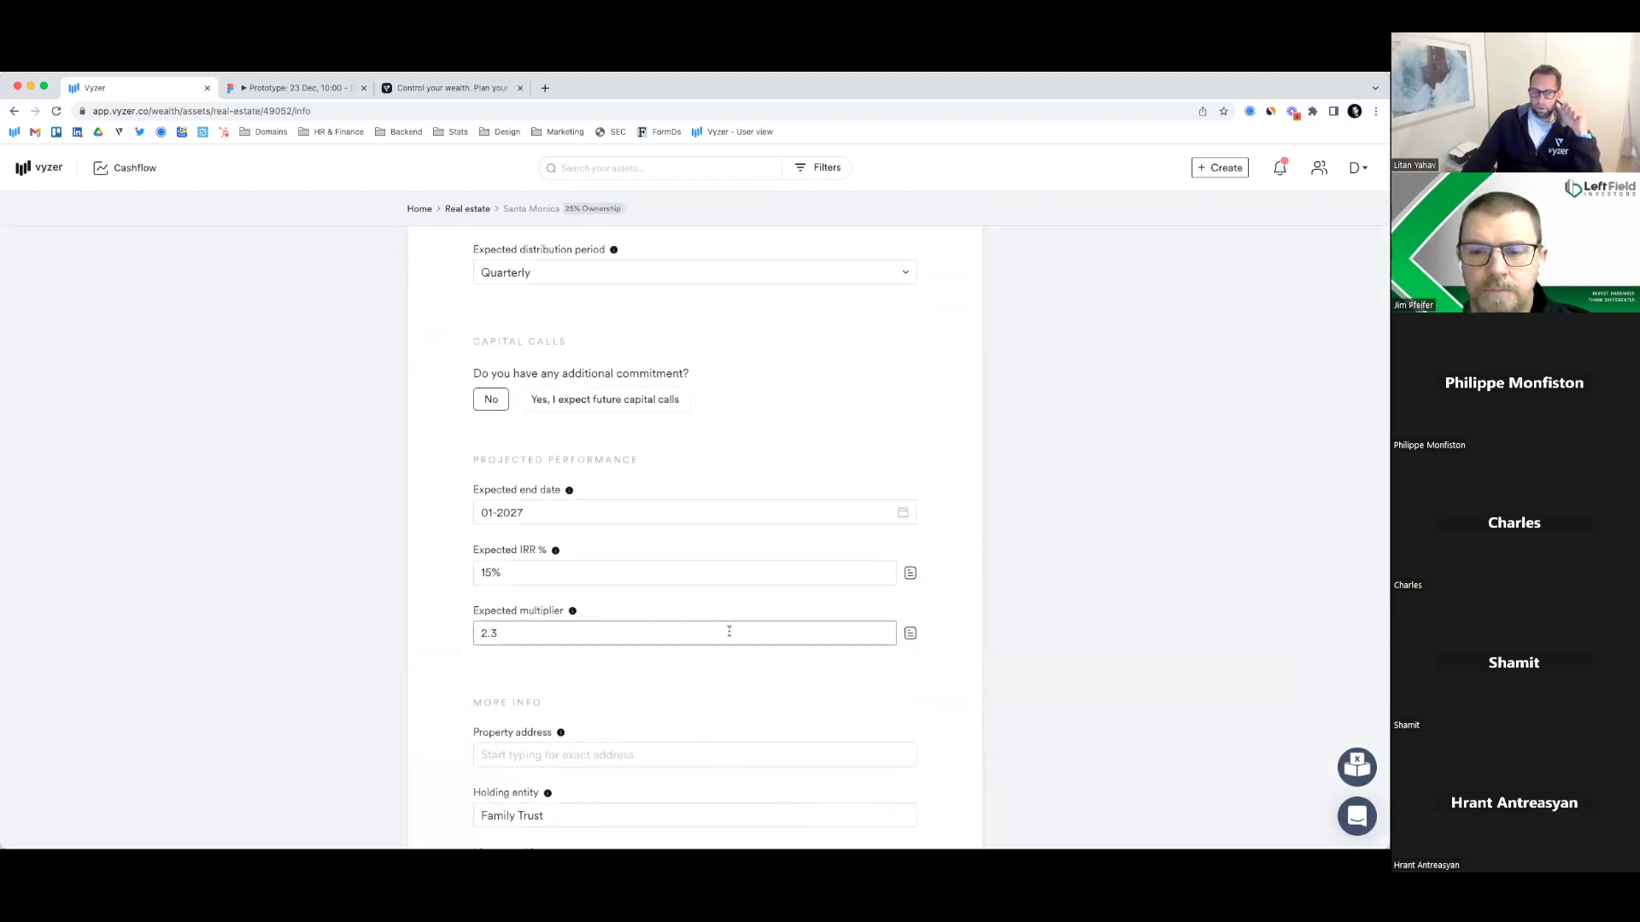
Look over the remaining asset info and return to Santa Monica's event list
scroll(1009, 709, "down", 8)
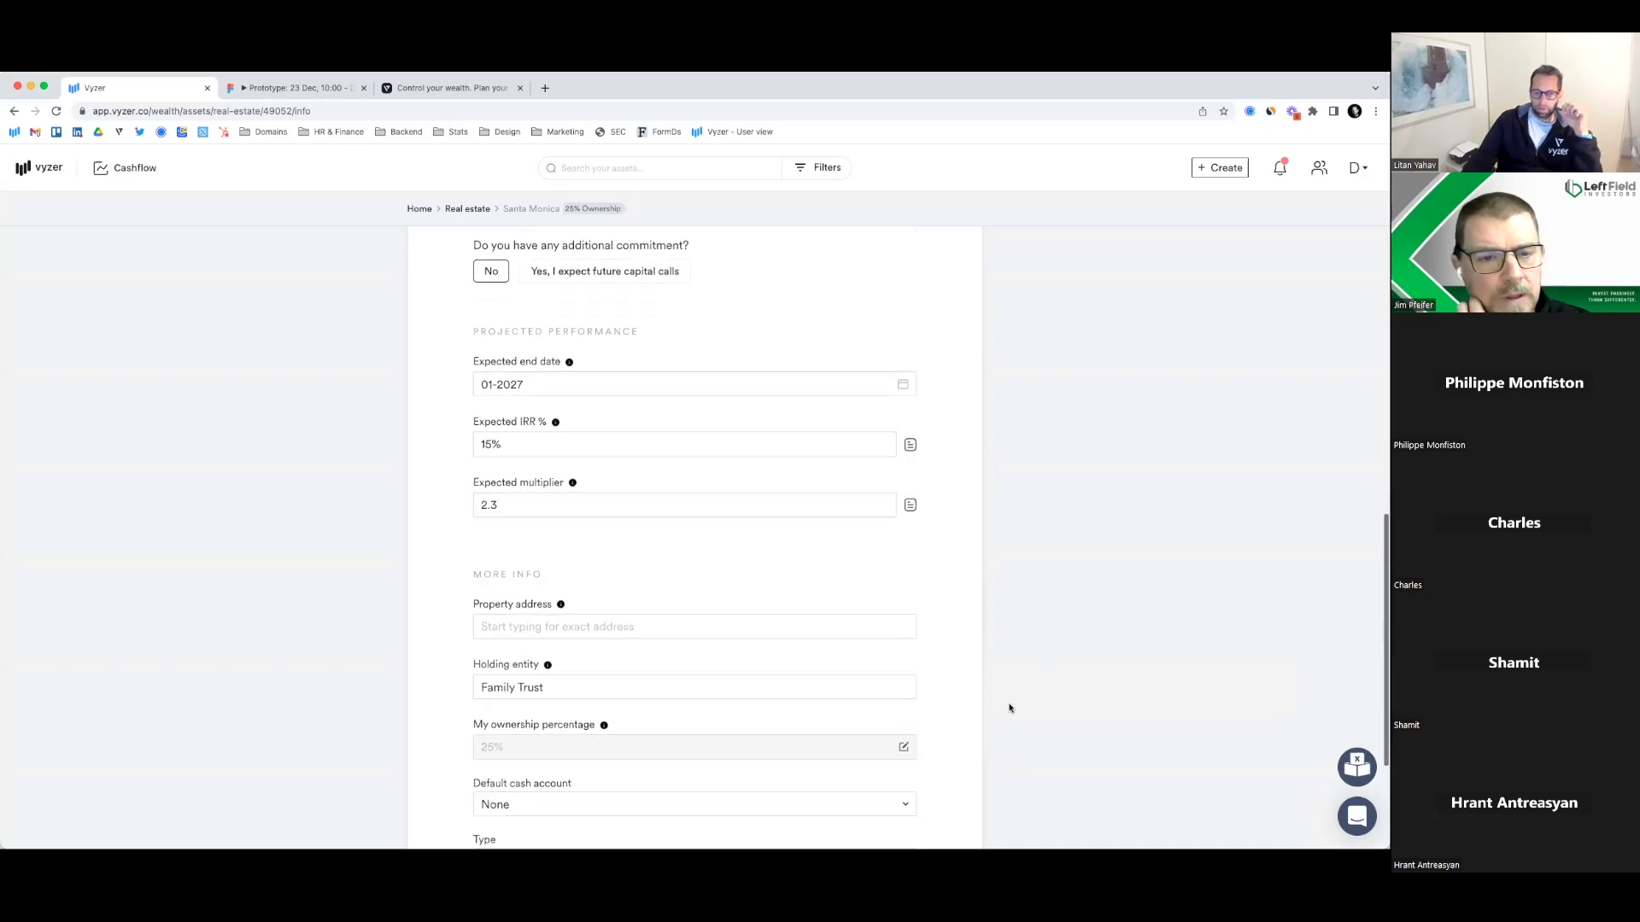
scroll(1009, 716, "up", 15)
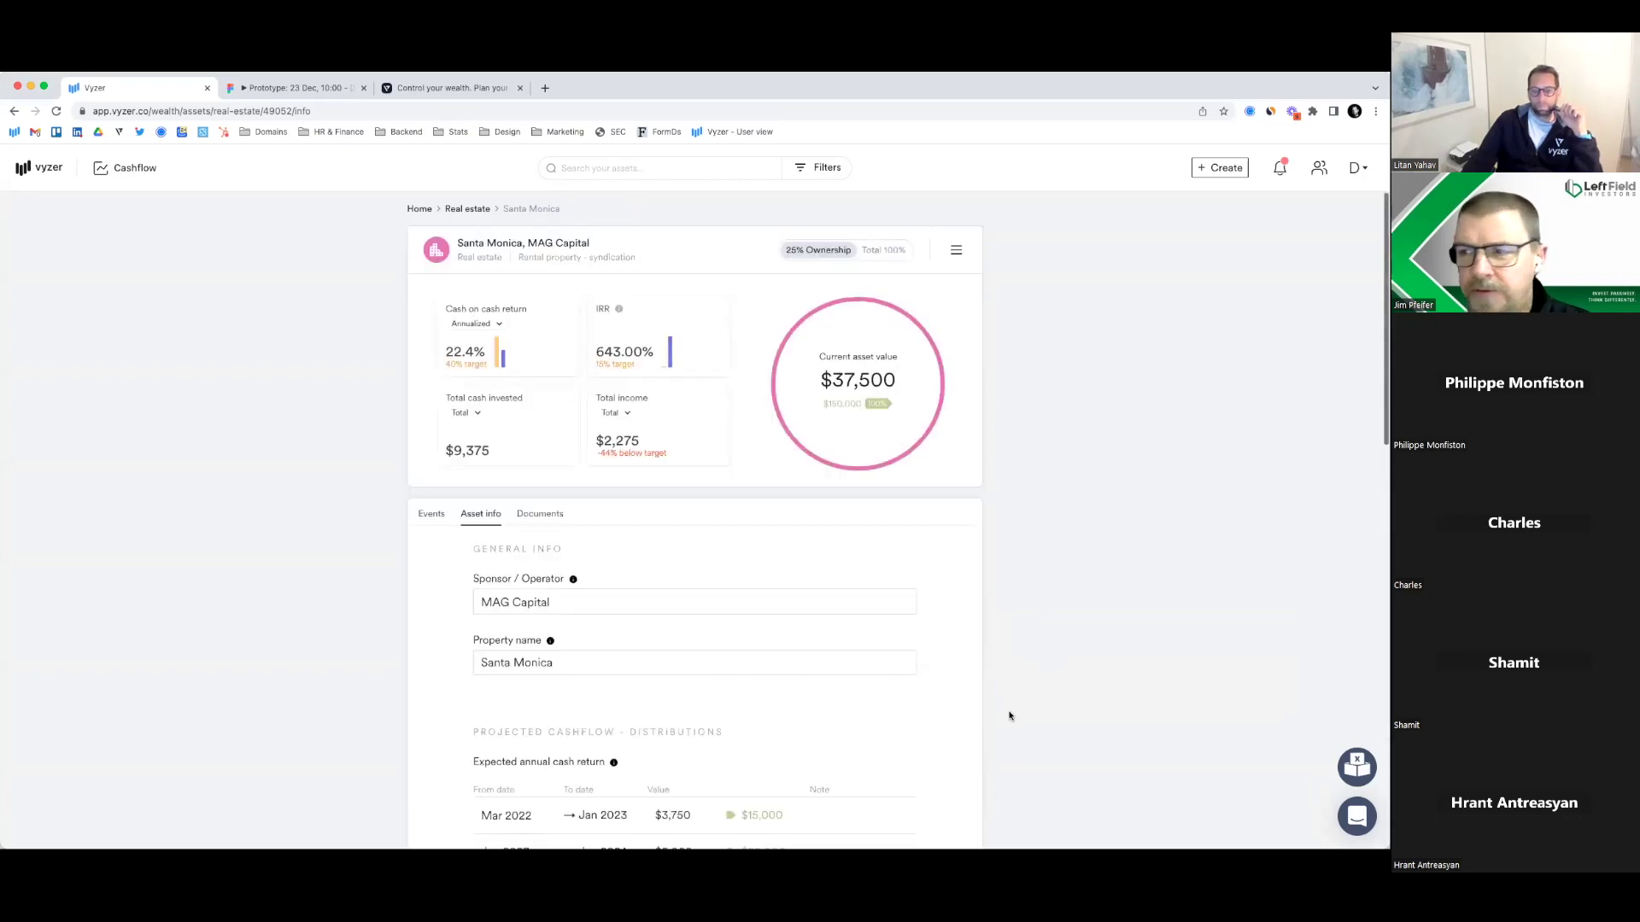
left_click(431, 516)
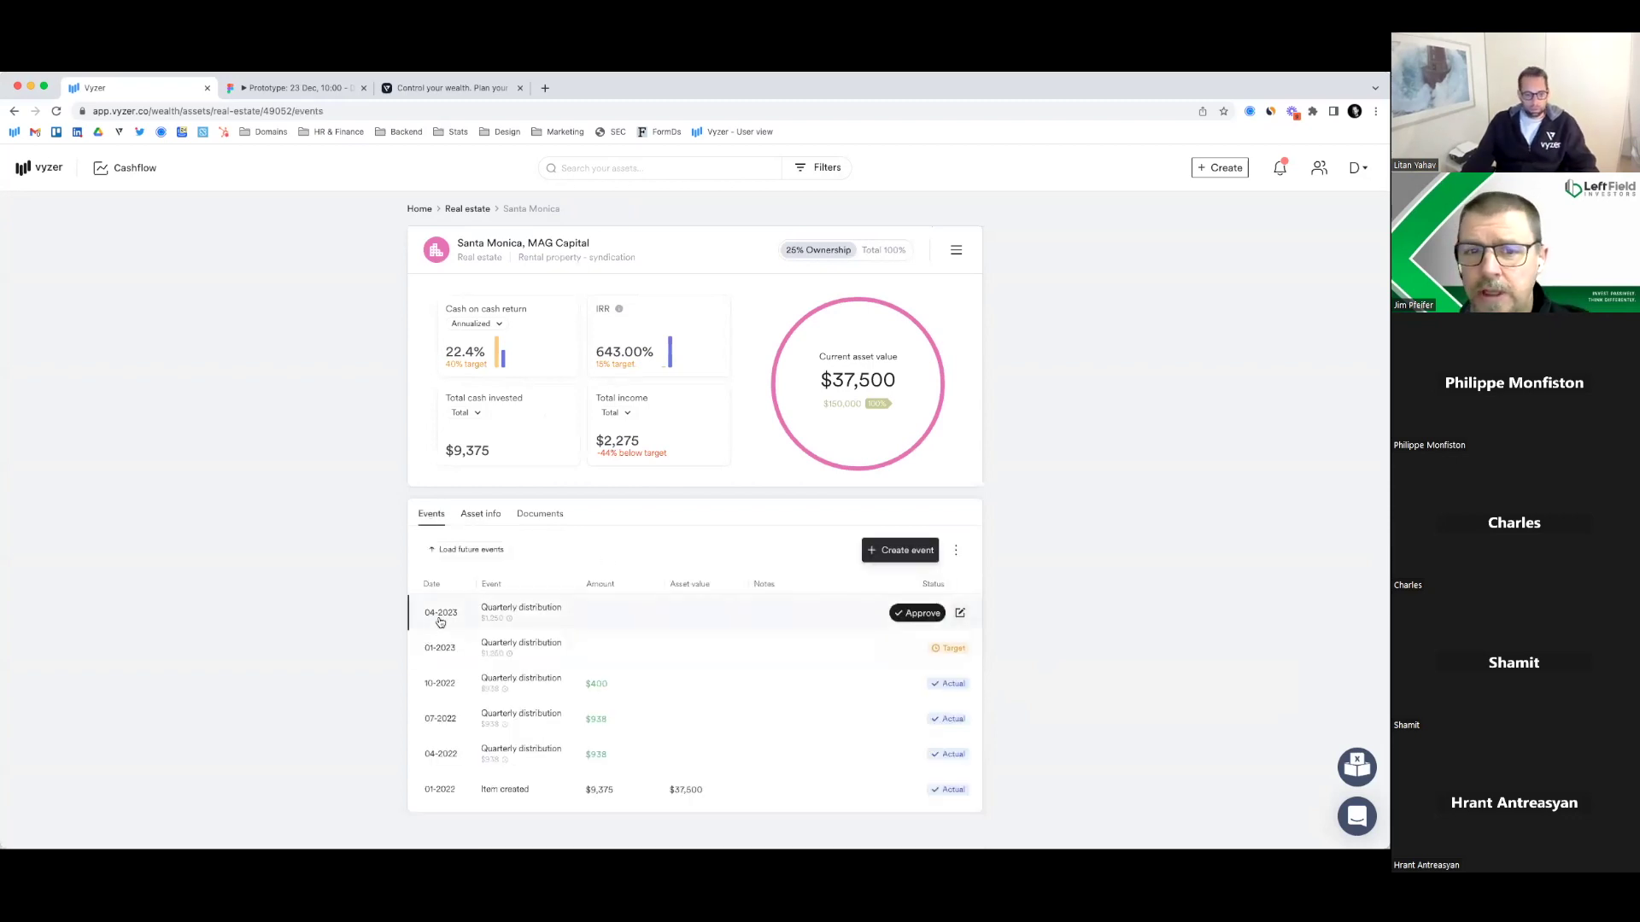
Open the cashflow projection and examine the expected events for March, April and June 2023
left_click(113, 168)
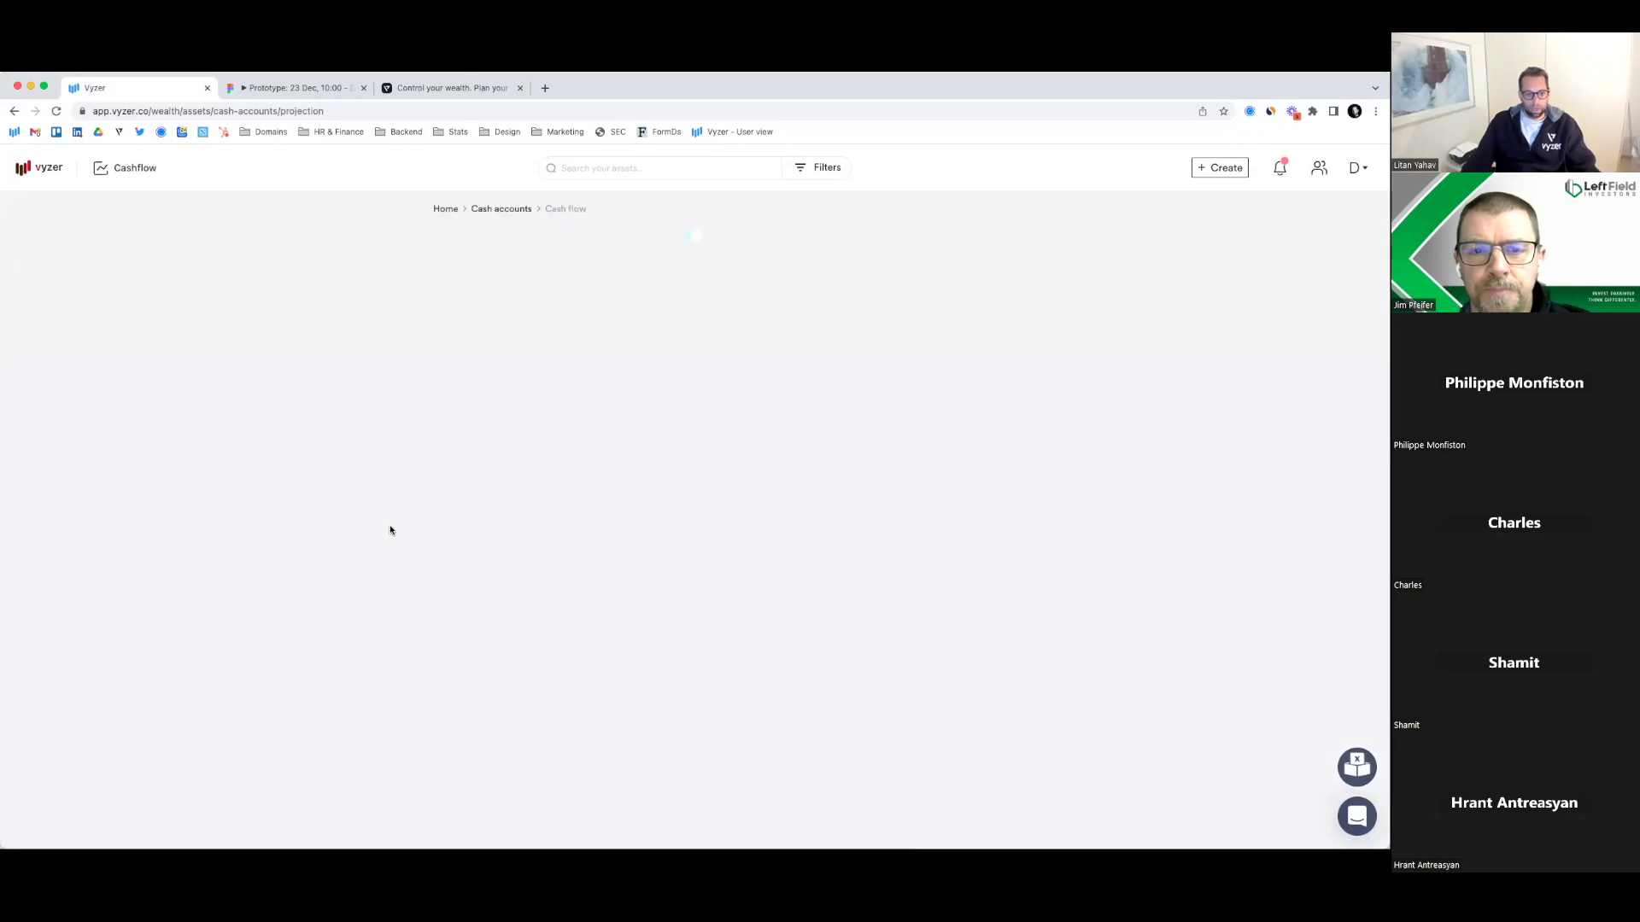
left_click(1189, 312)
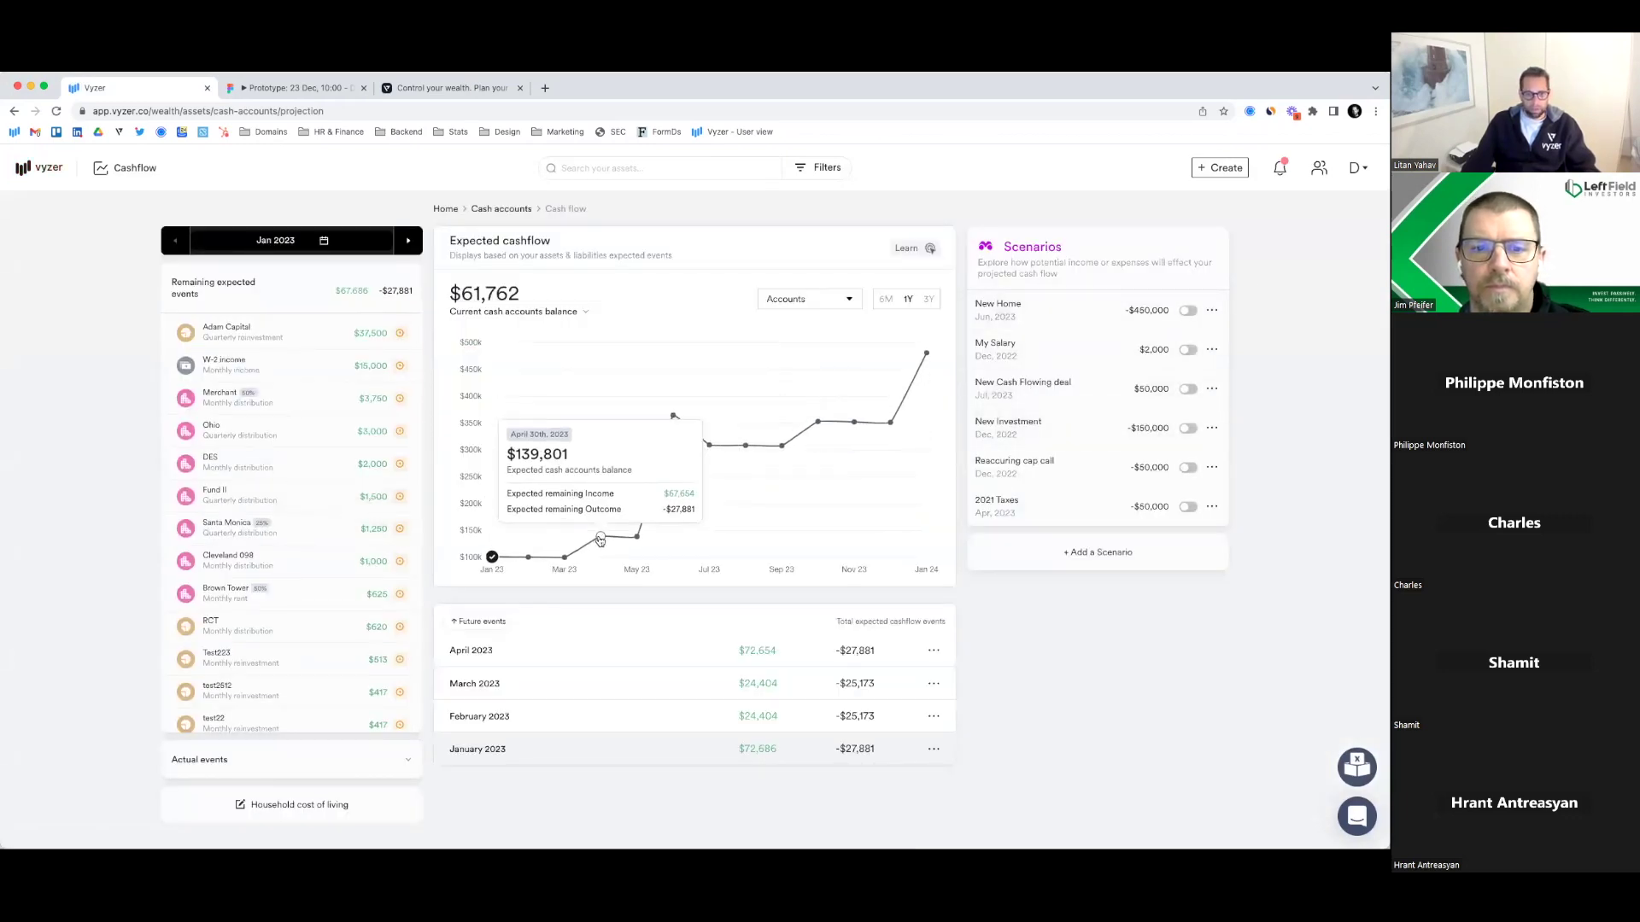
left_click(563, 560)
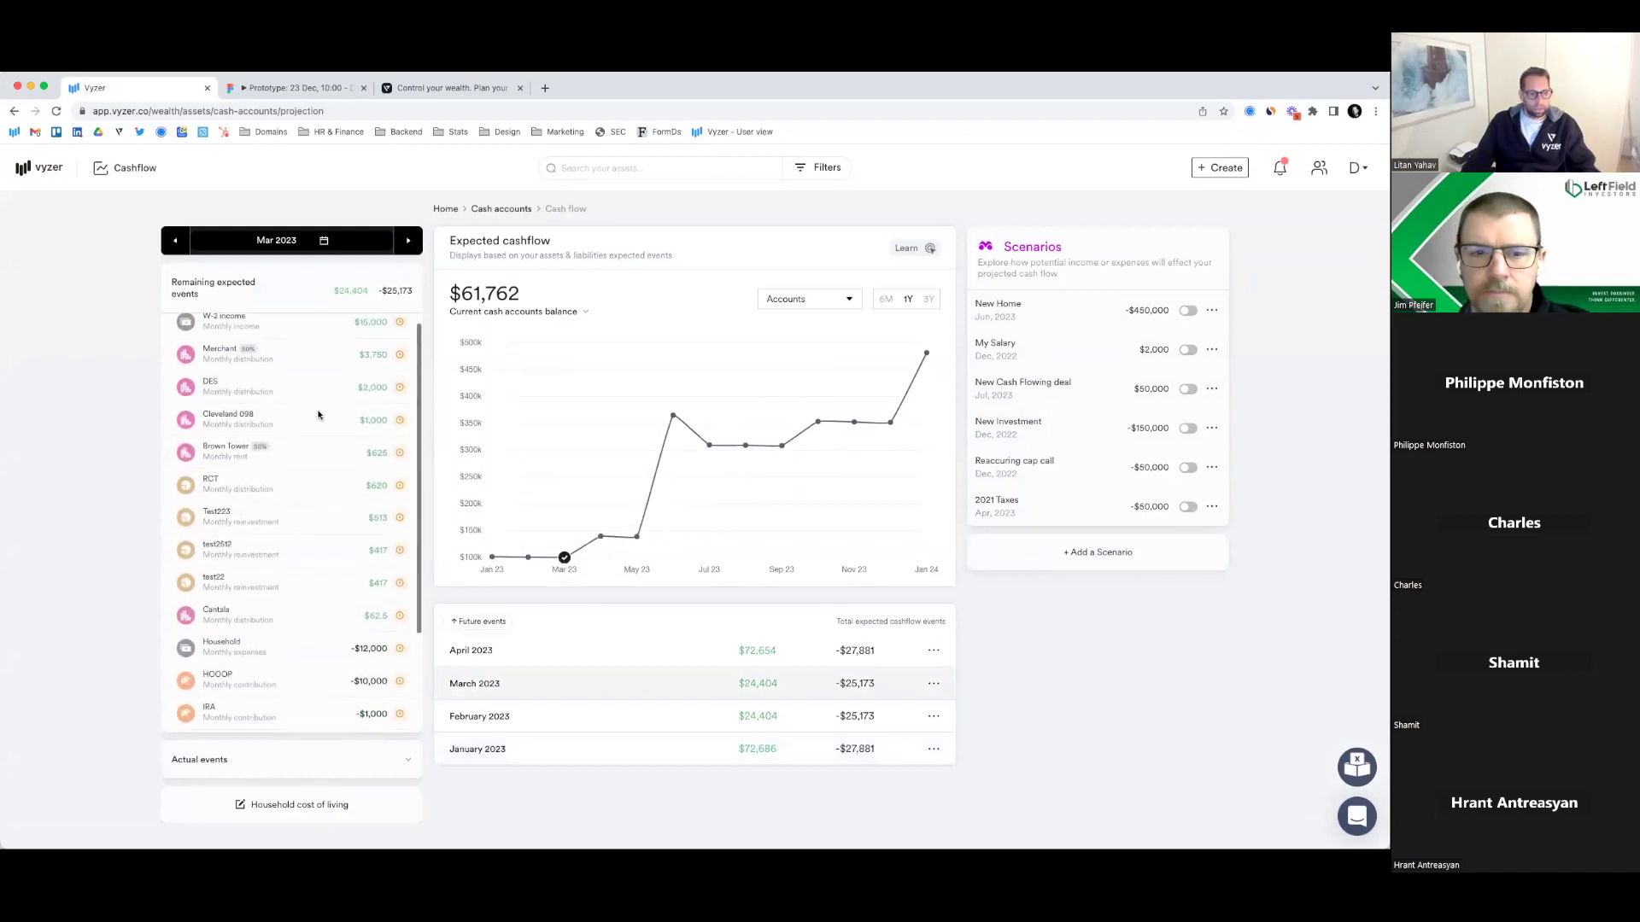
left_click(601, 538)
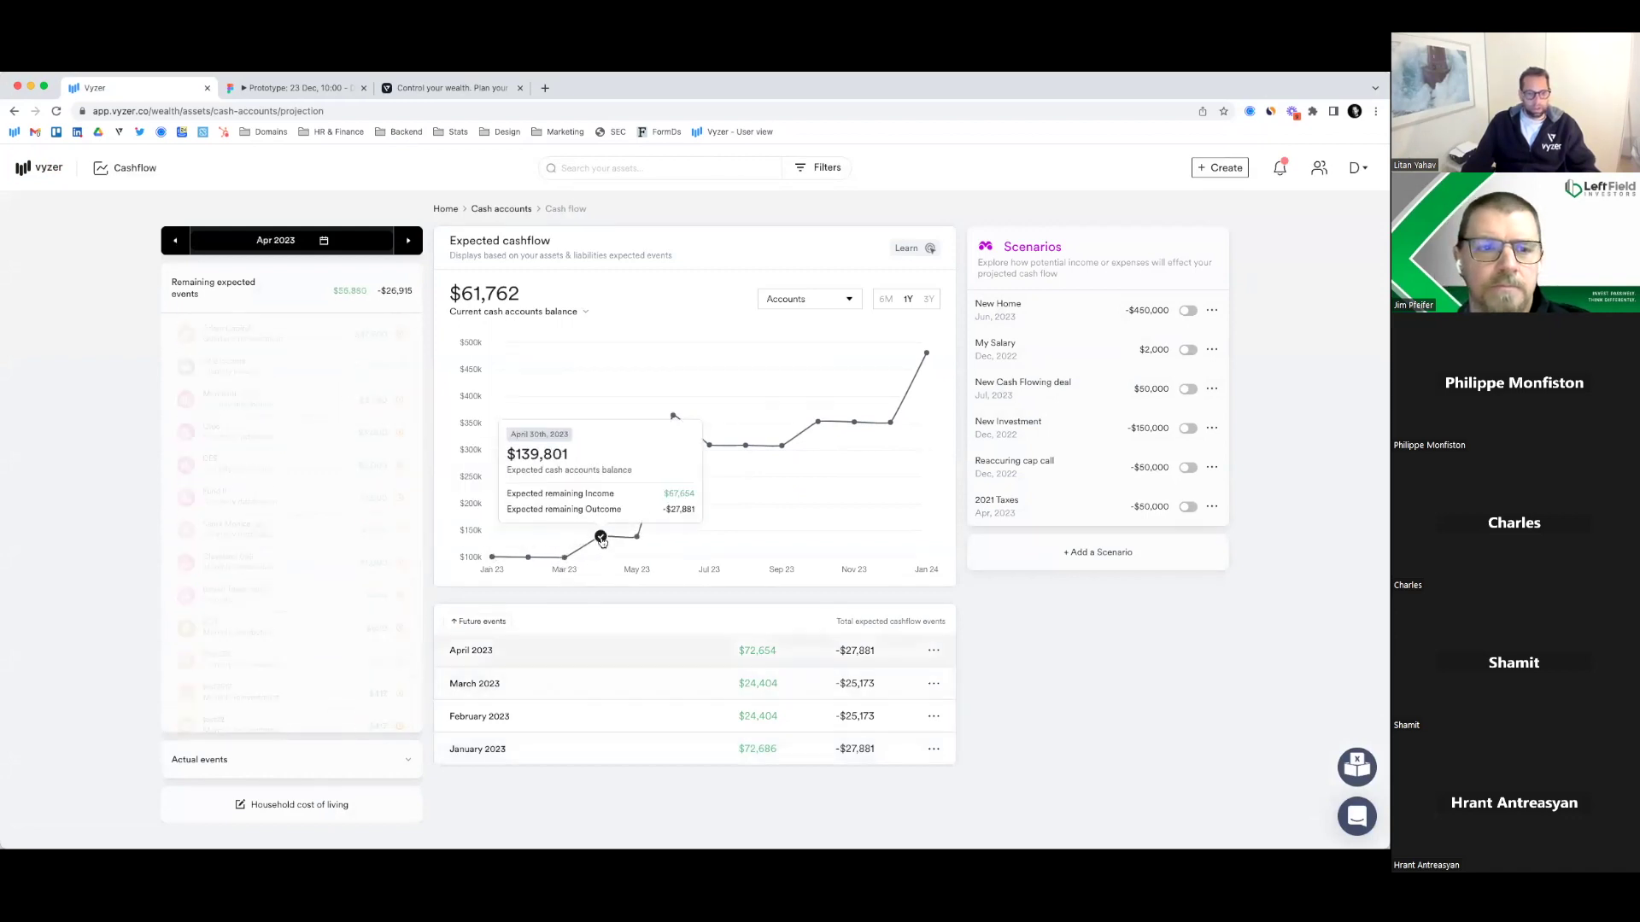
left_click(660, 543)
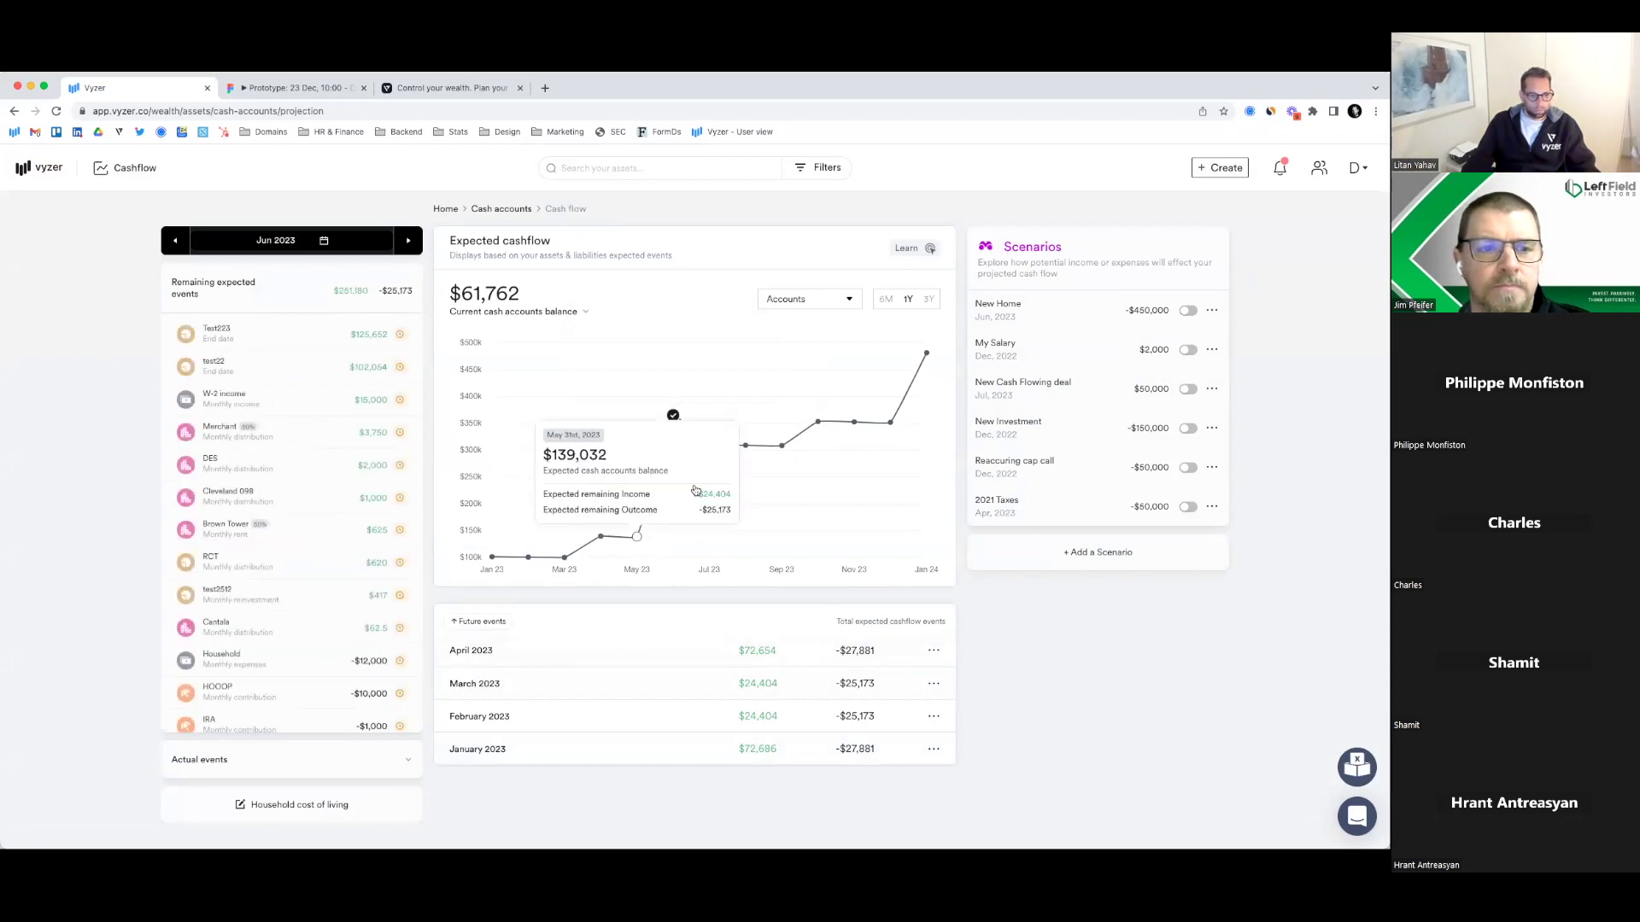
Show the expected events for July 2023 and check Santa Monica's quarterly distribution among them
left_click(715, 449)
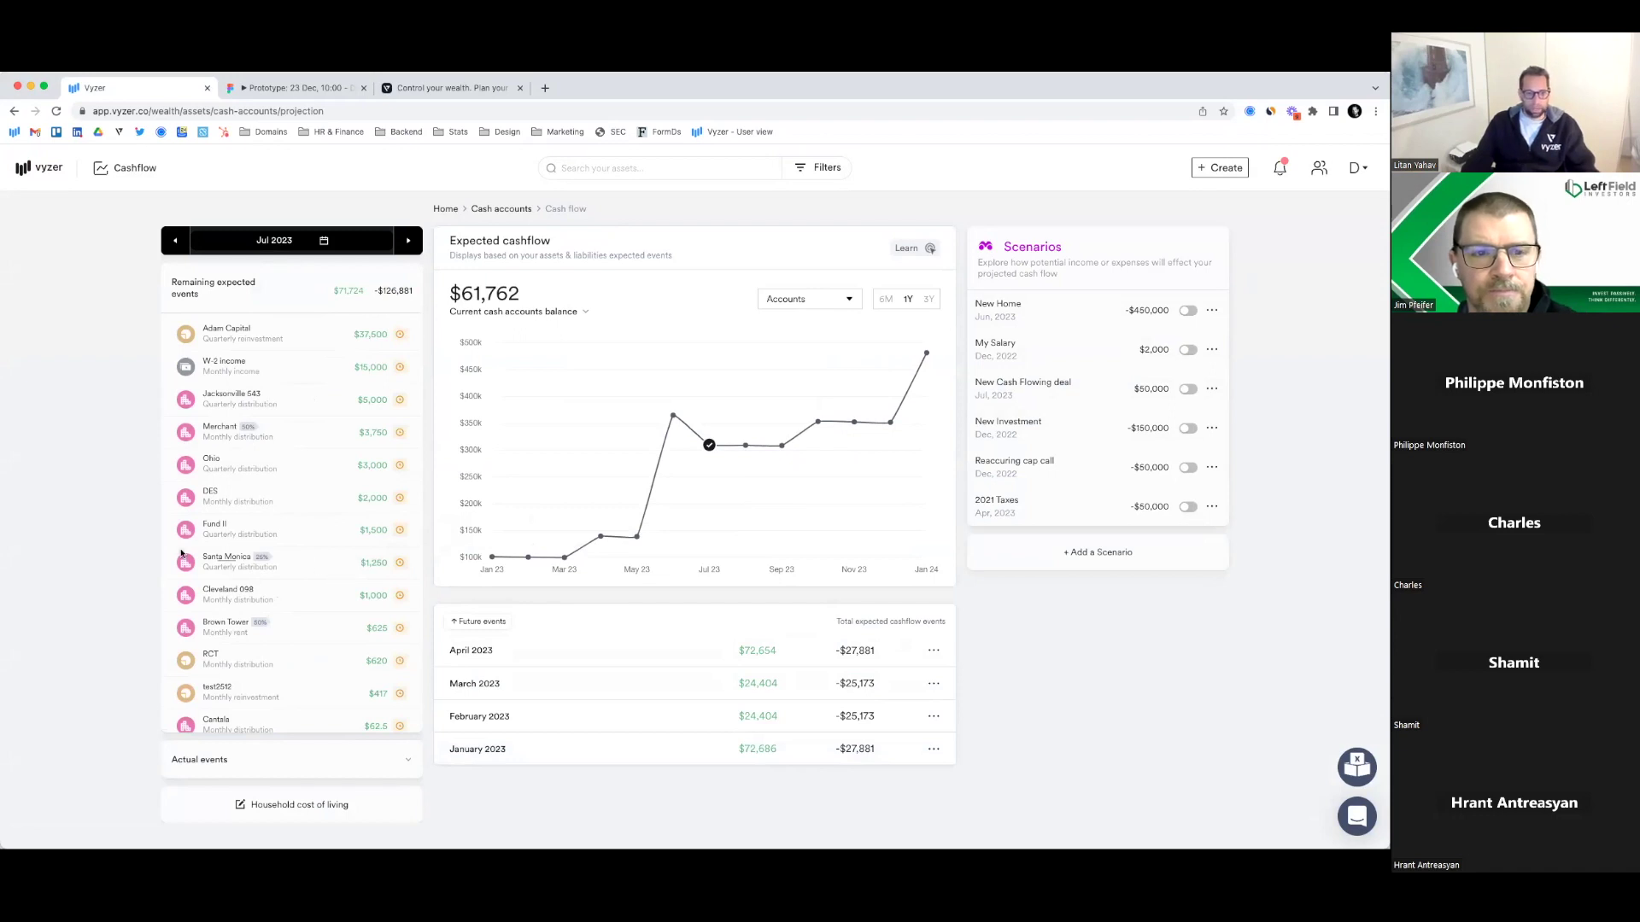
left_click_drag(254, 561, 273, 559)
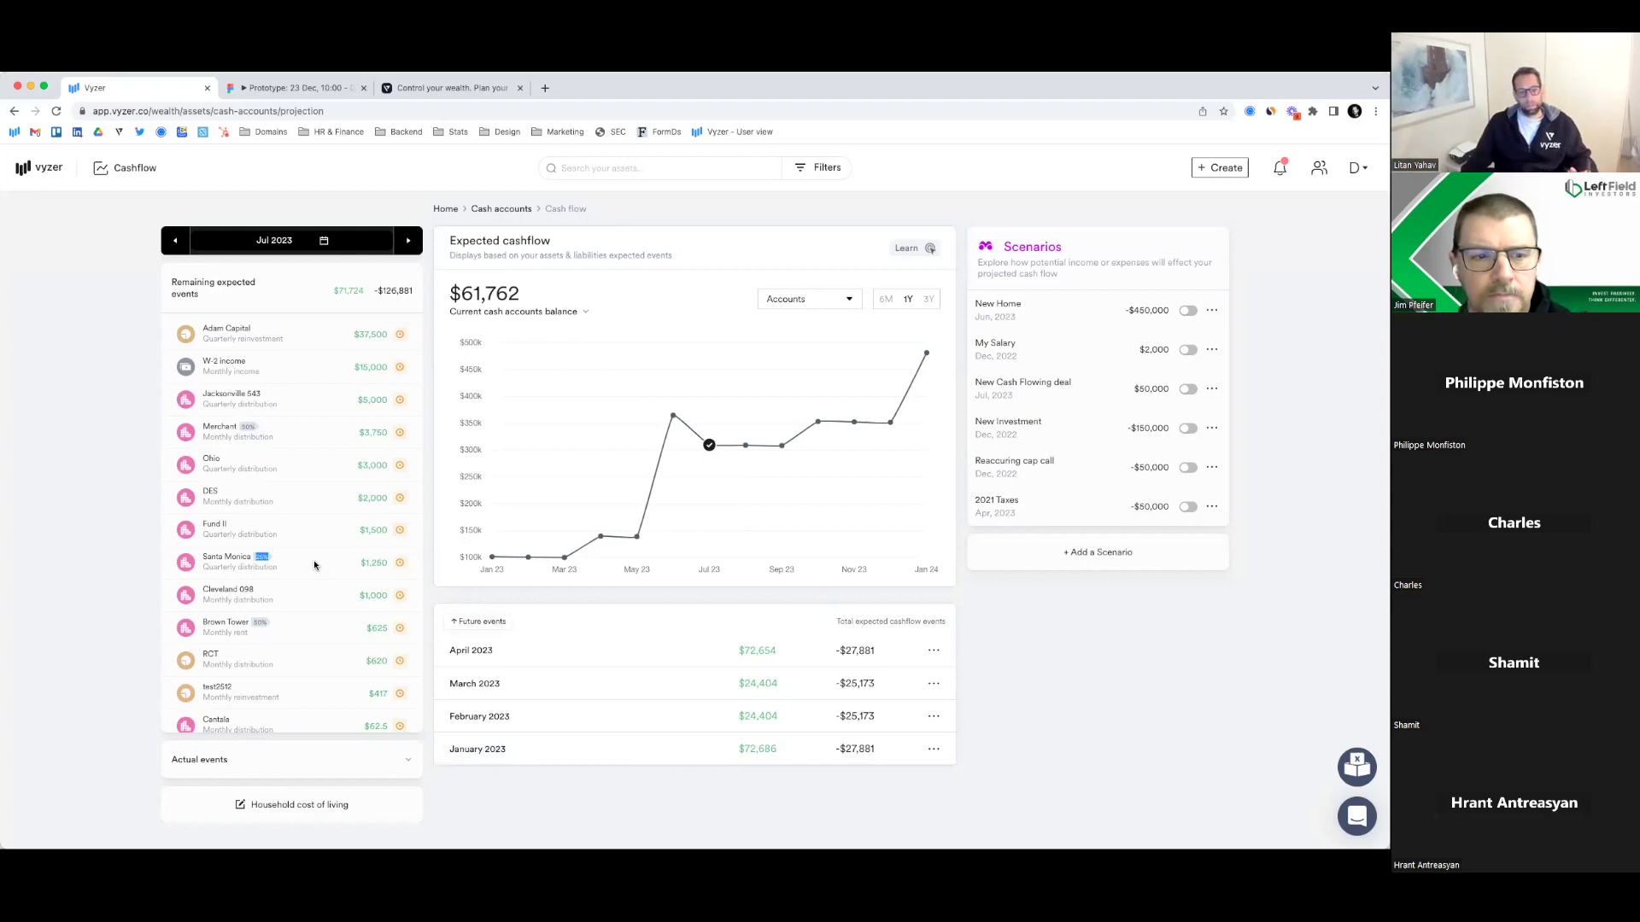
left_click(460, 560)
mouse_move(707, 463)
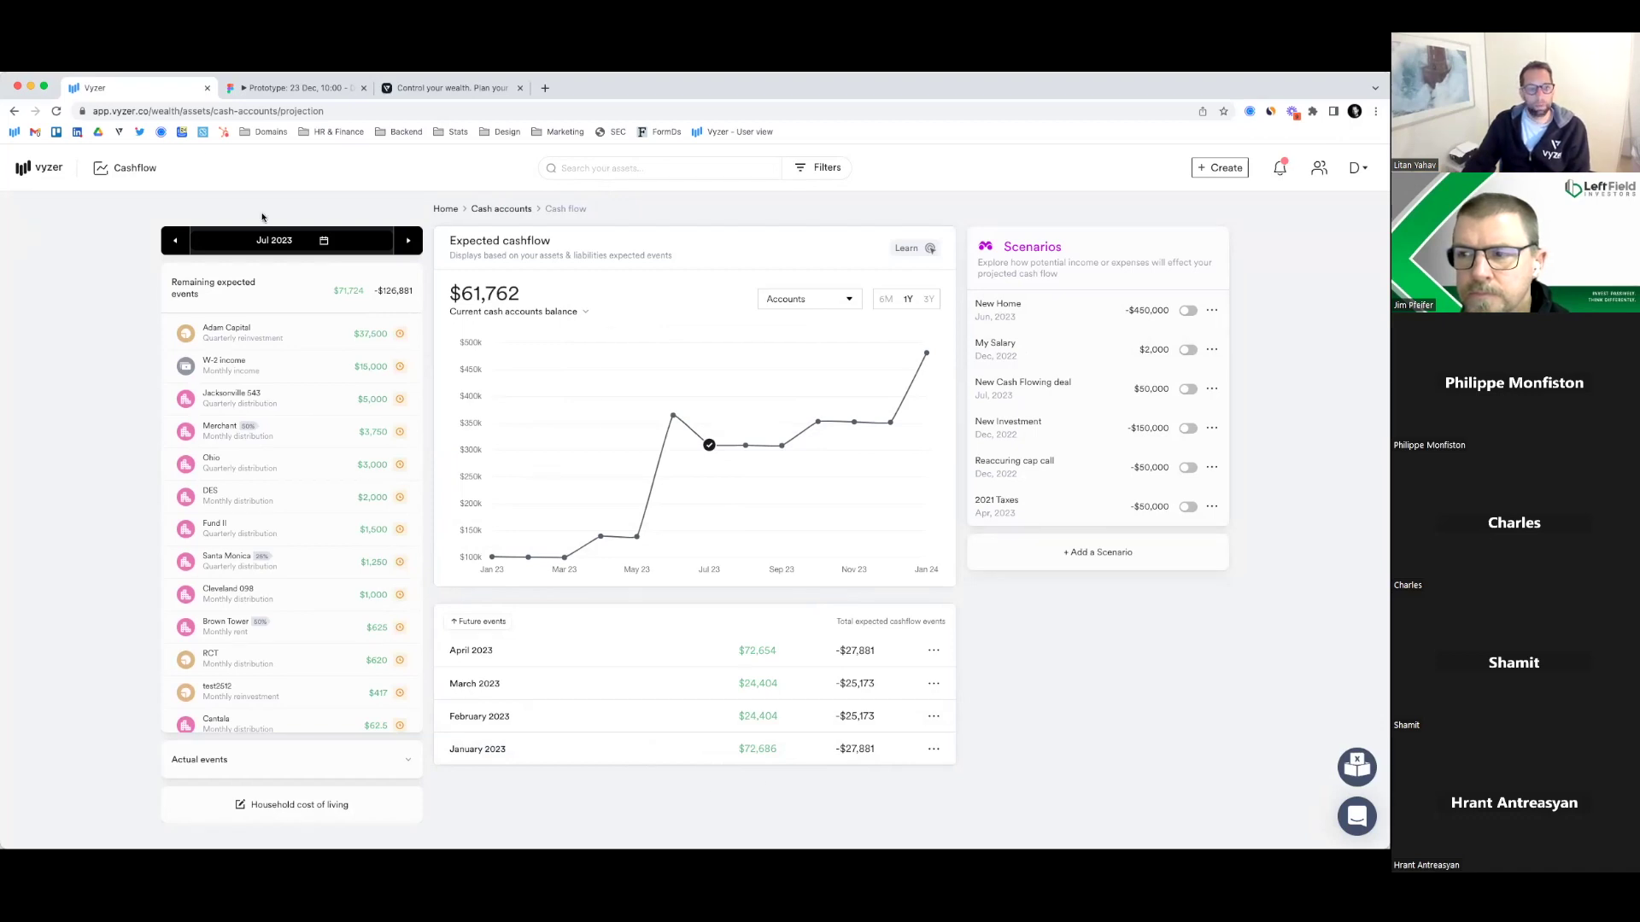
Switch to the Vyzer design prototype in Figma and open its Vyzer Community overview
left_click(274, 92)
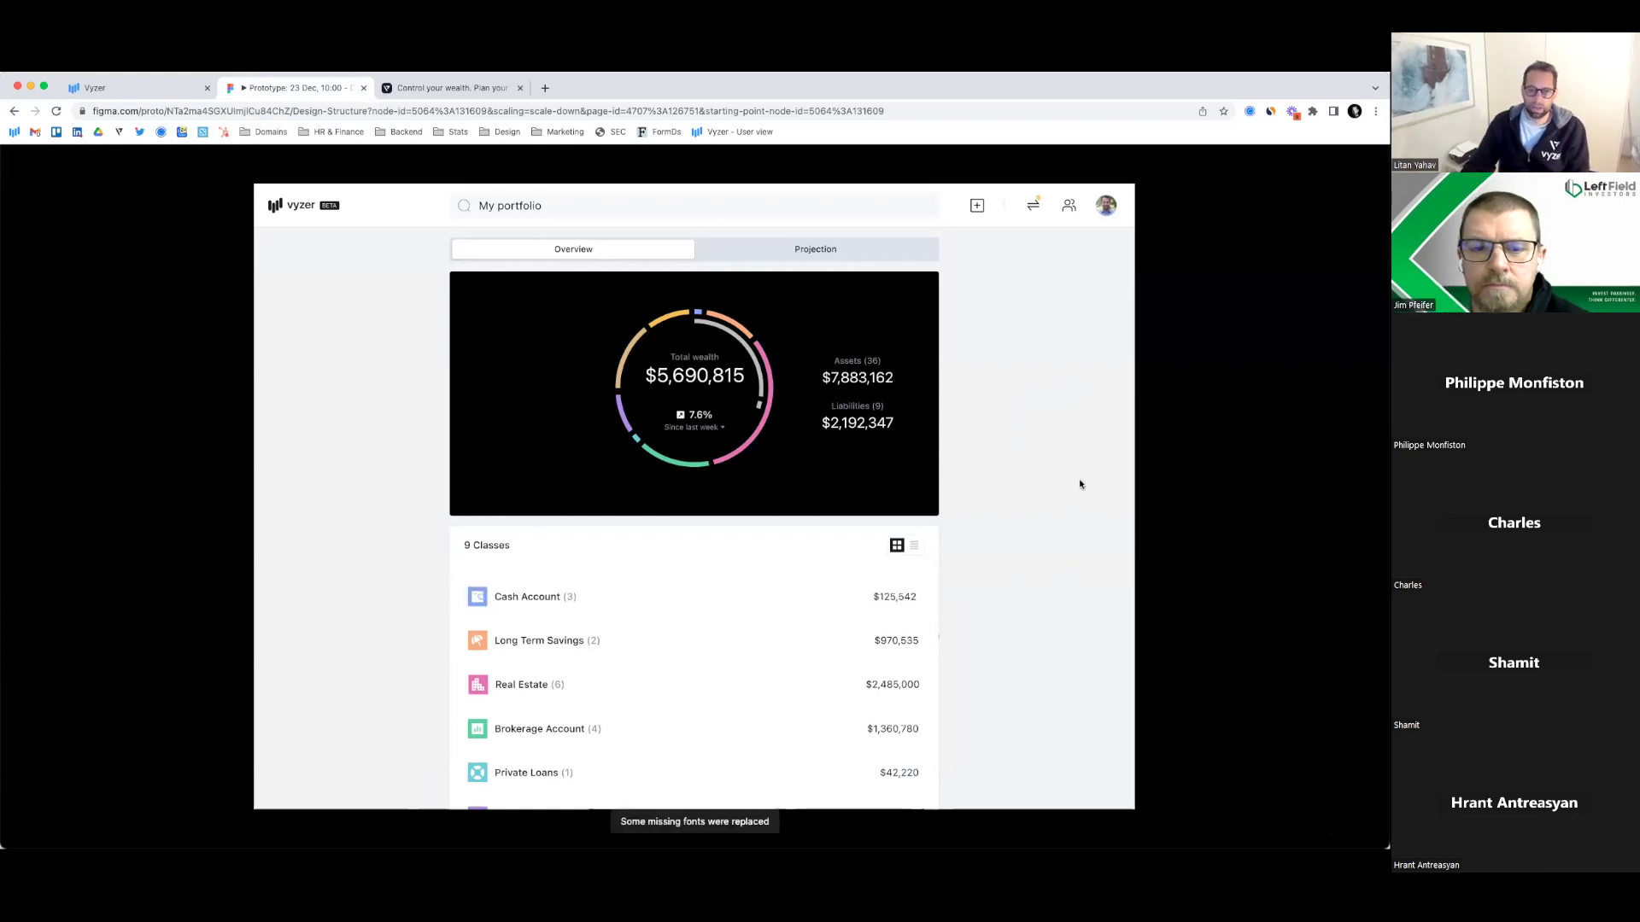
left_click(654, 284)
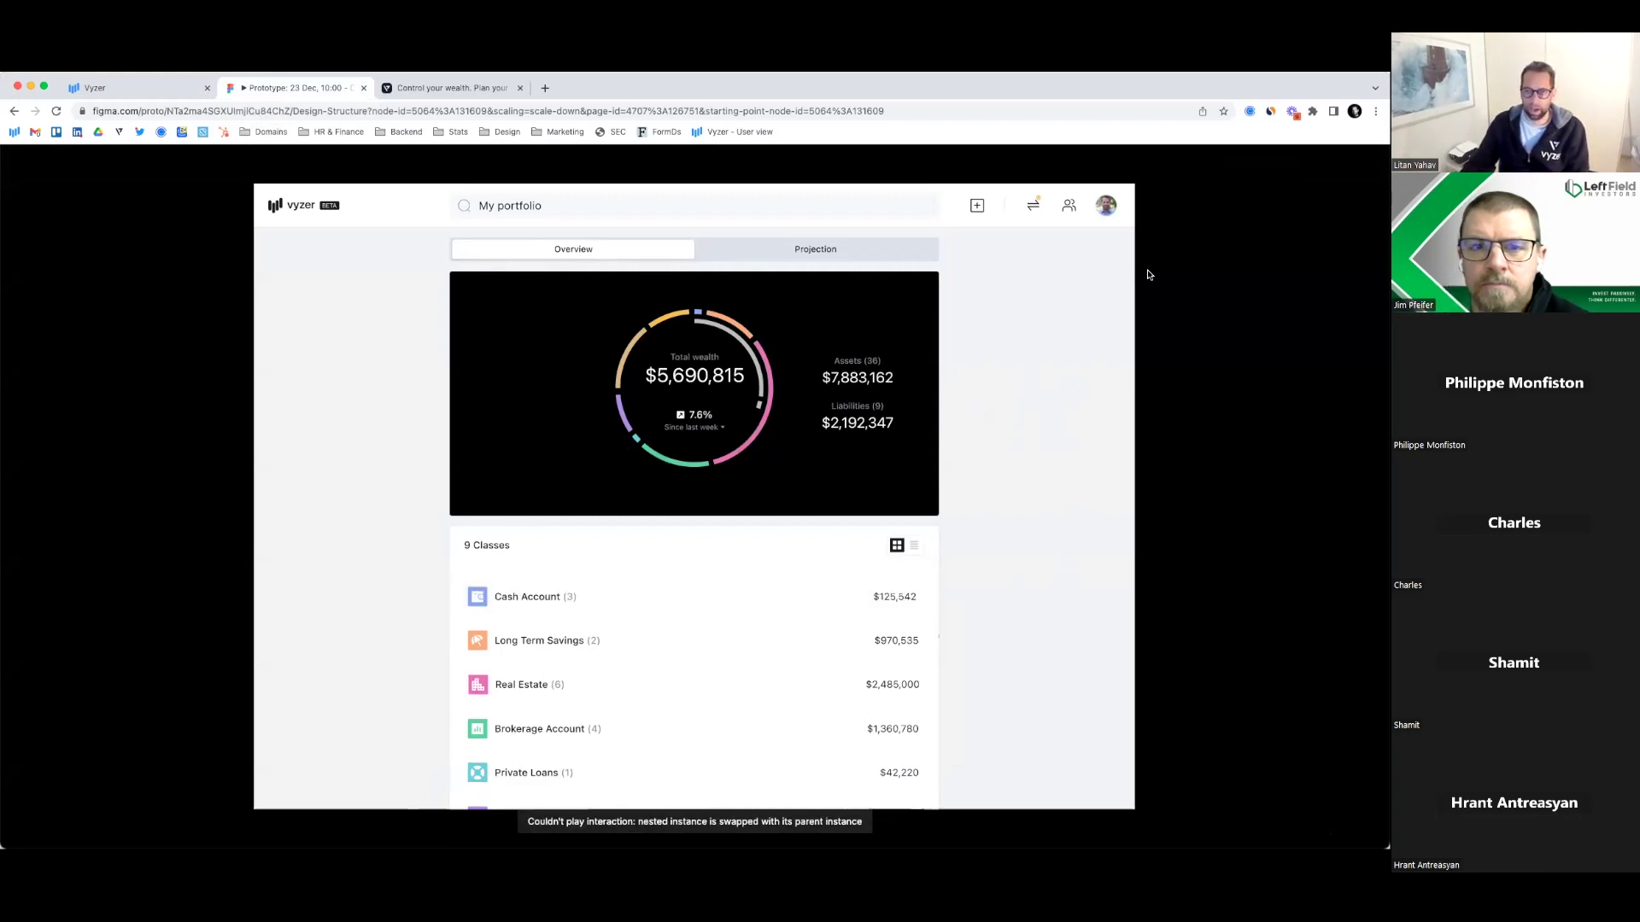
left_click(1071, 206)
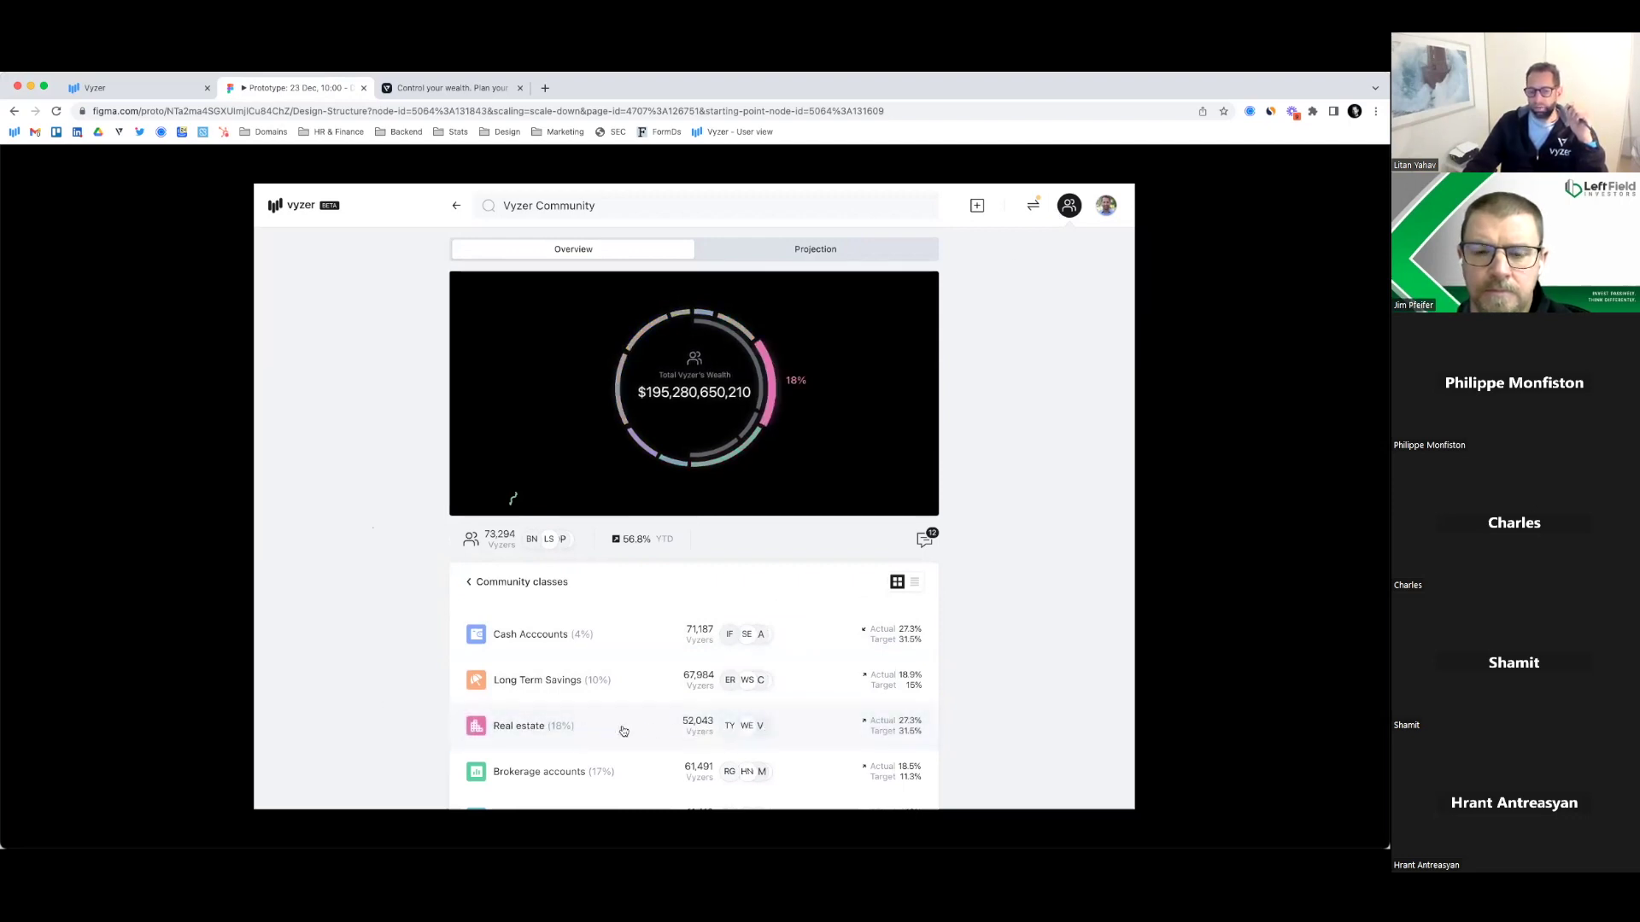
Drill into Ashcroft Capital within the community's Real estate class and show its discussion channel
left_click(572, 728)
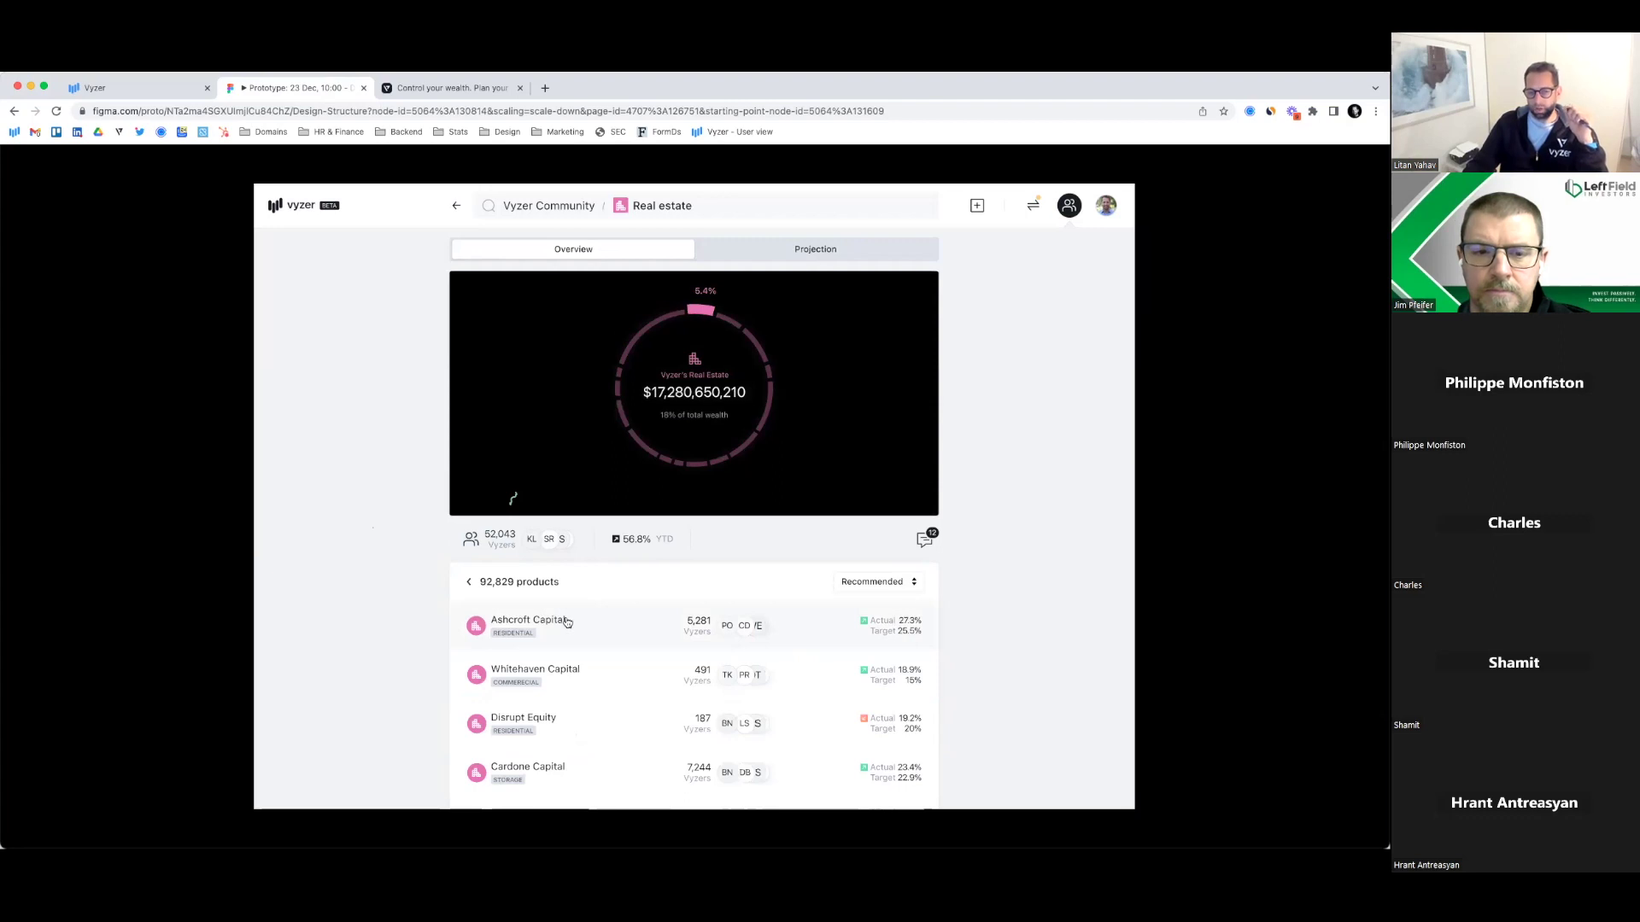
scroll(603, 582, "down", 1)
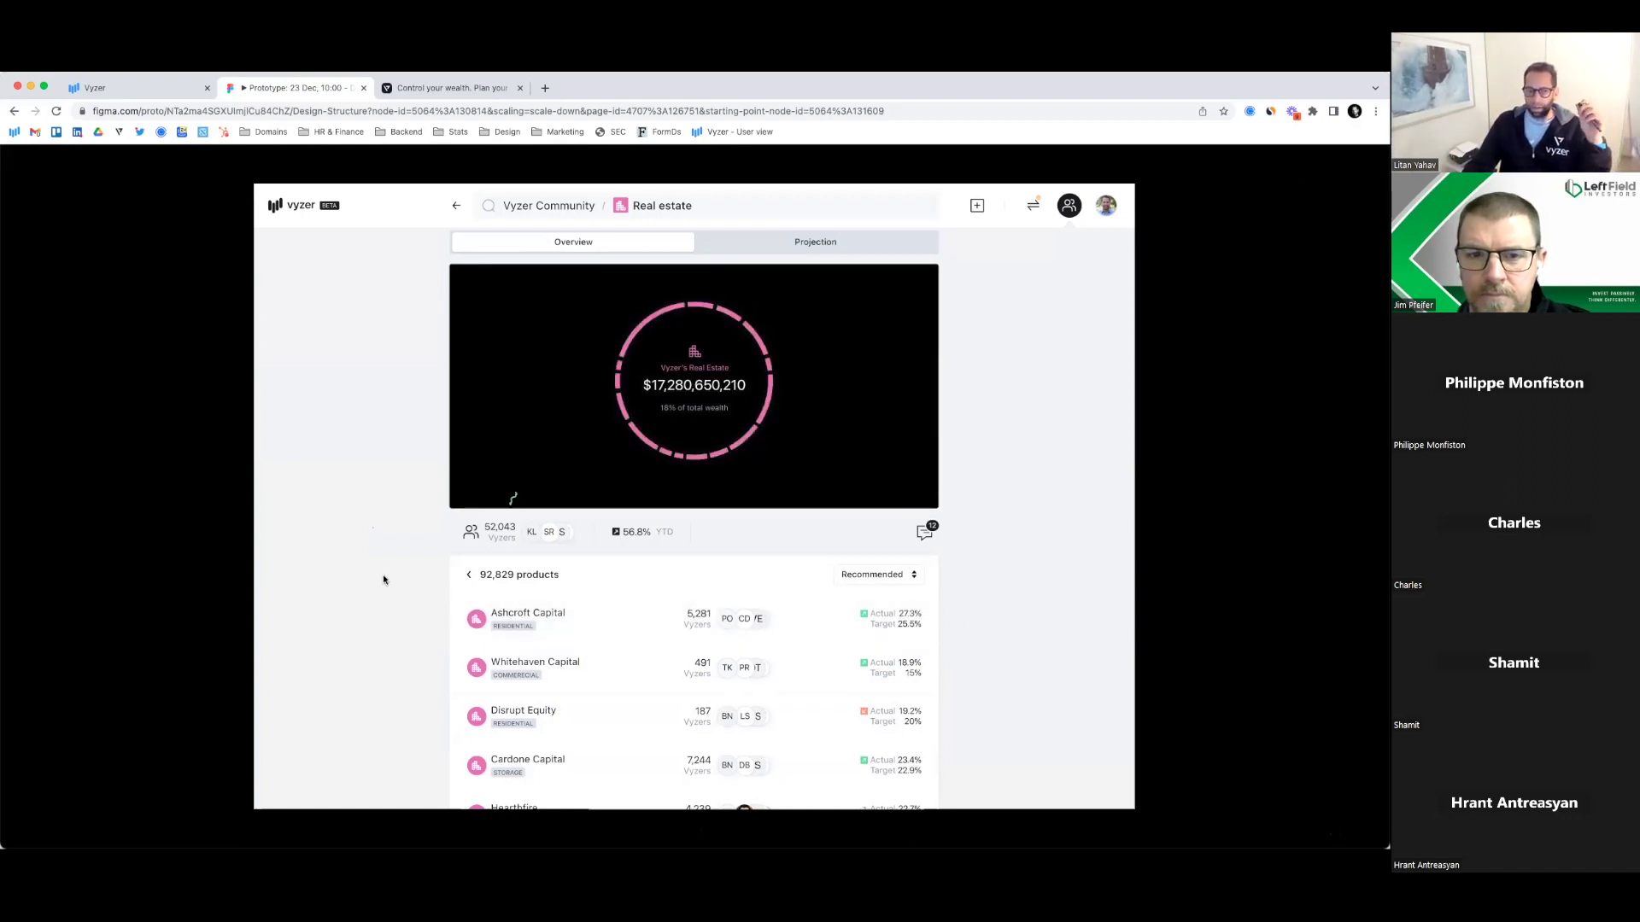
left_click(514, 616)
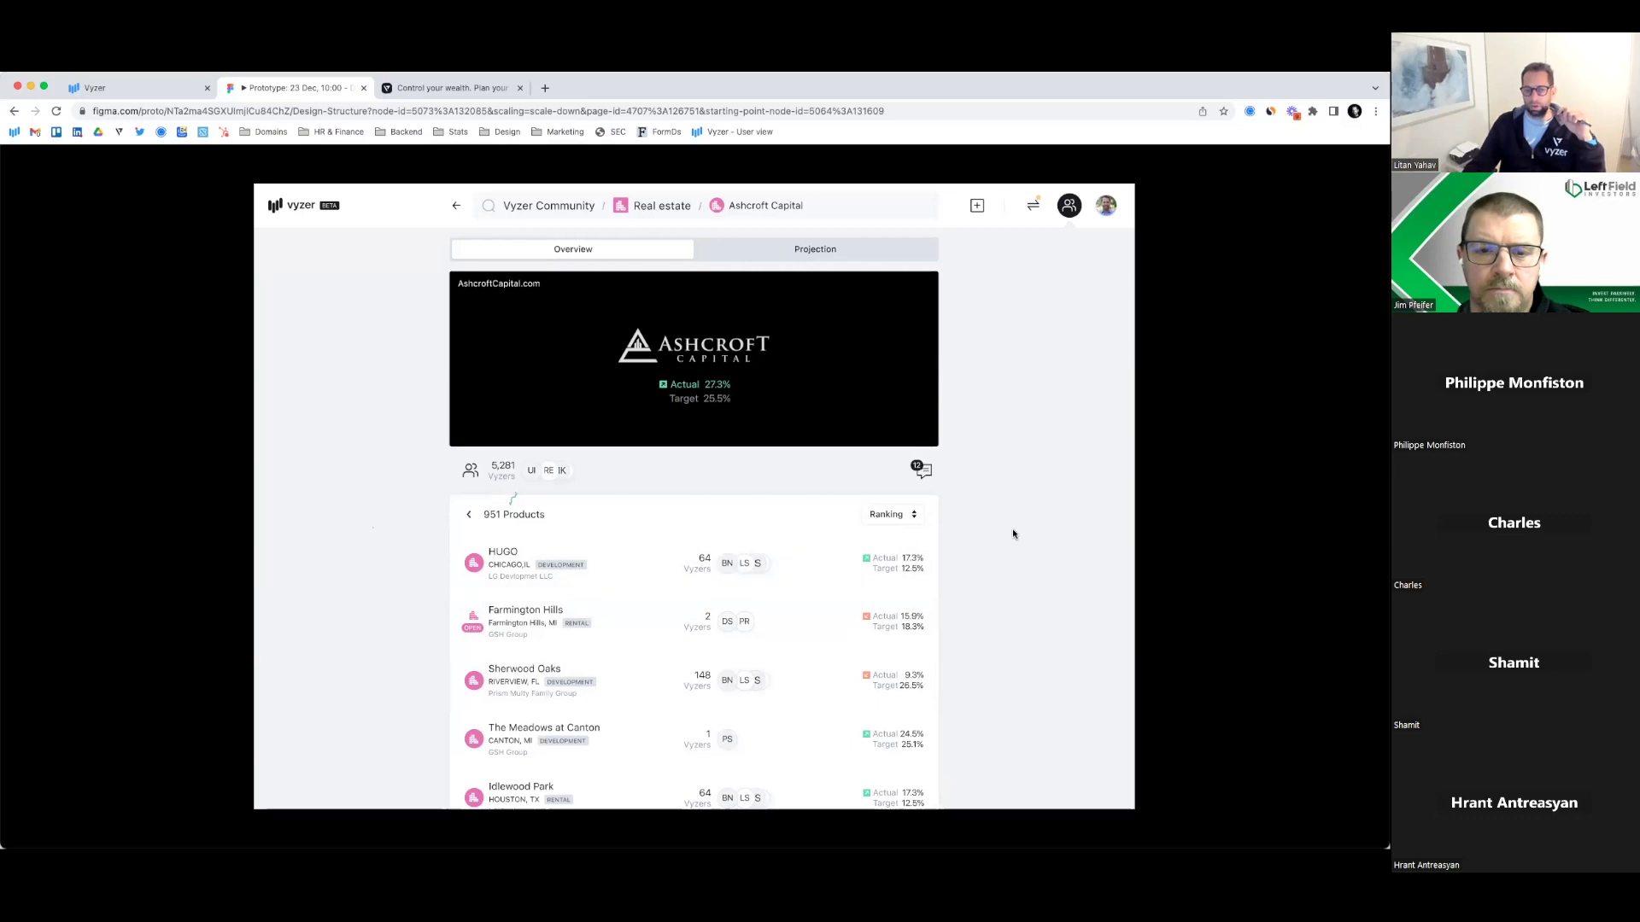
left_click(919, 471)
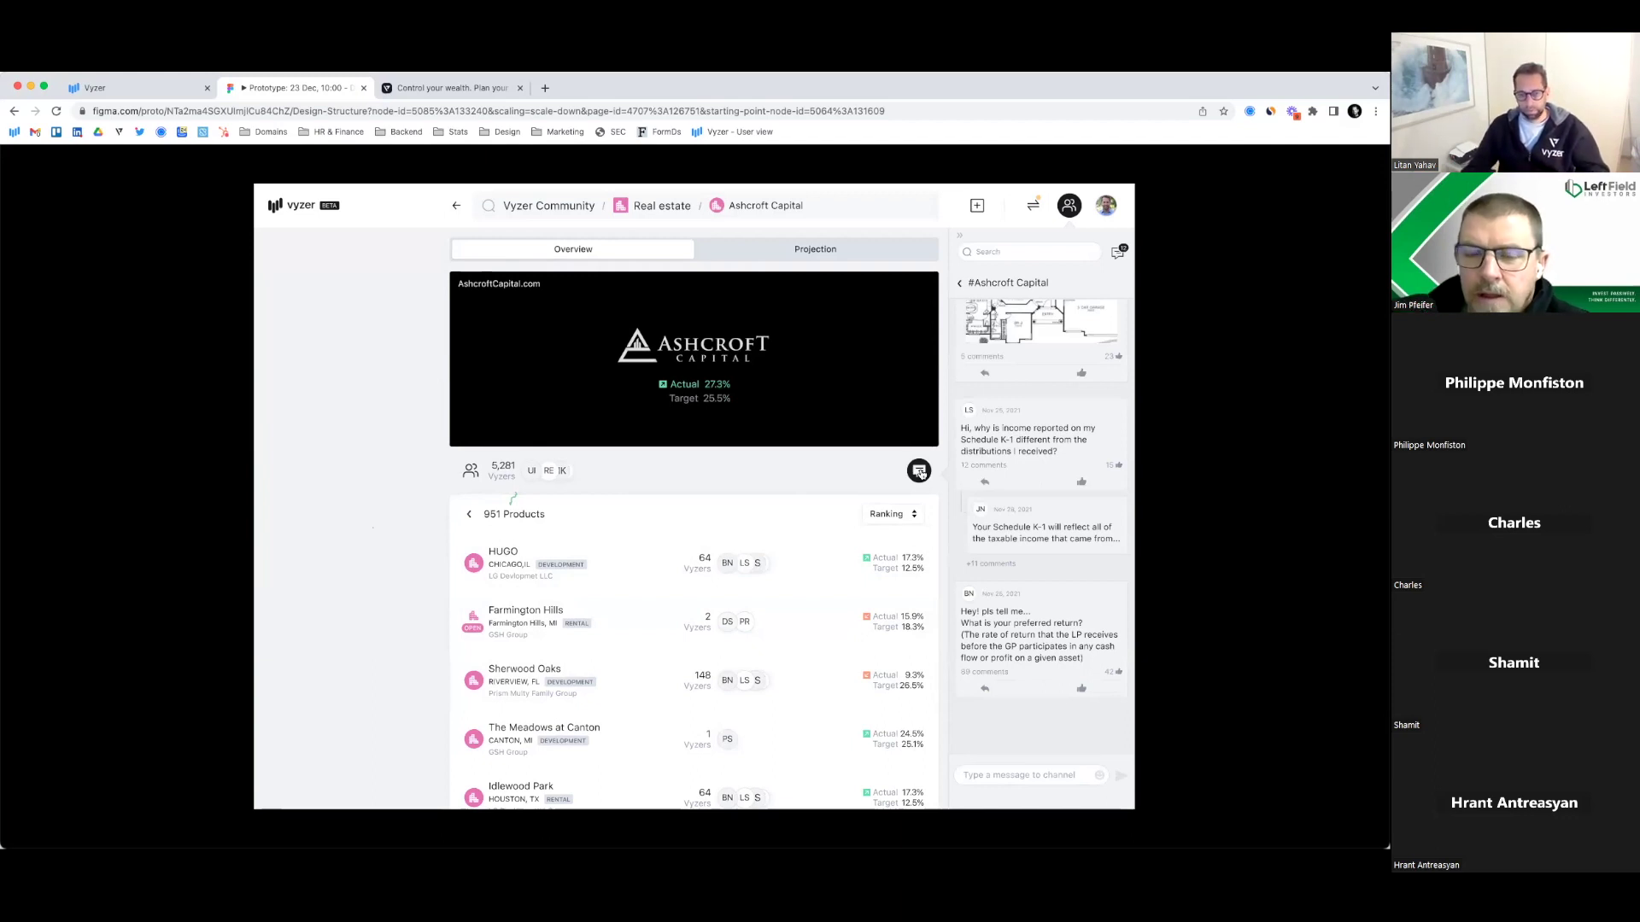
Toggle the prototype between the community view and My portfolio to compare them, ending on My portfolio
left_click(1067, 221)
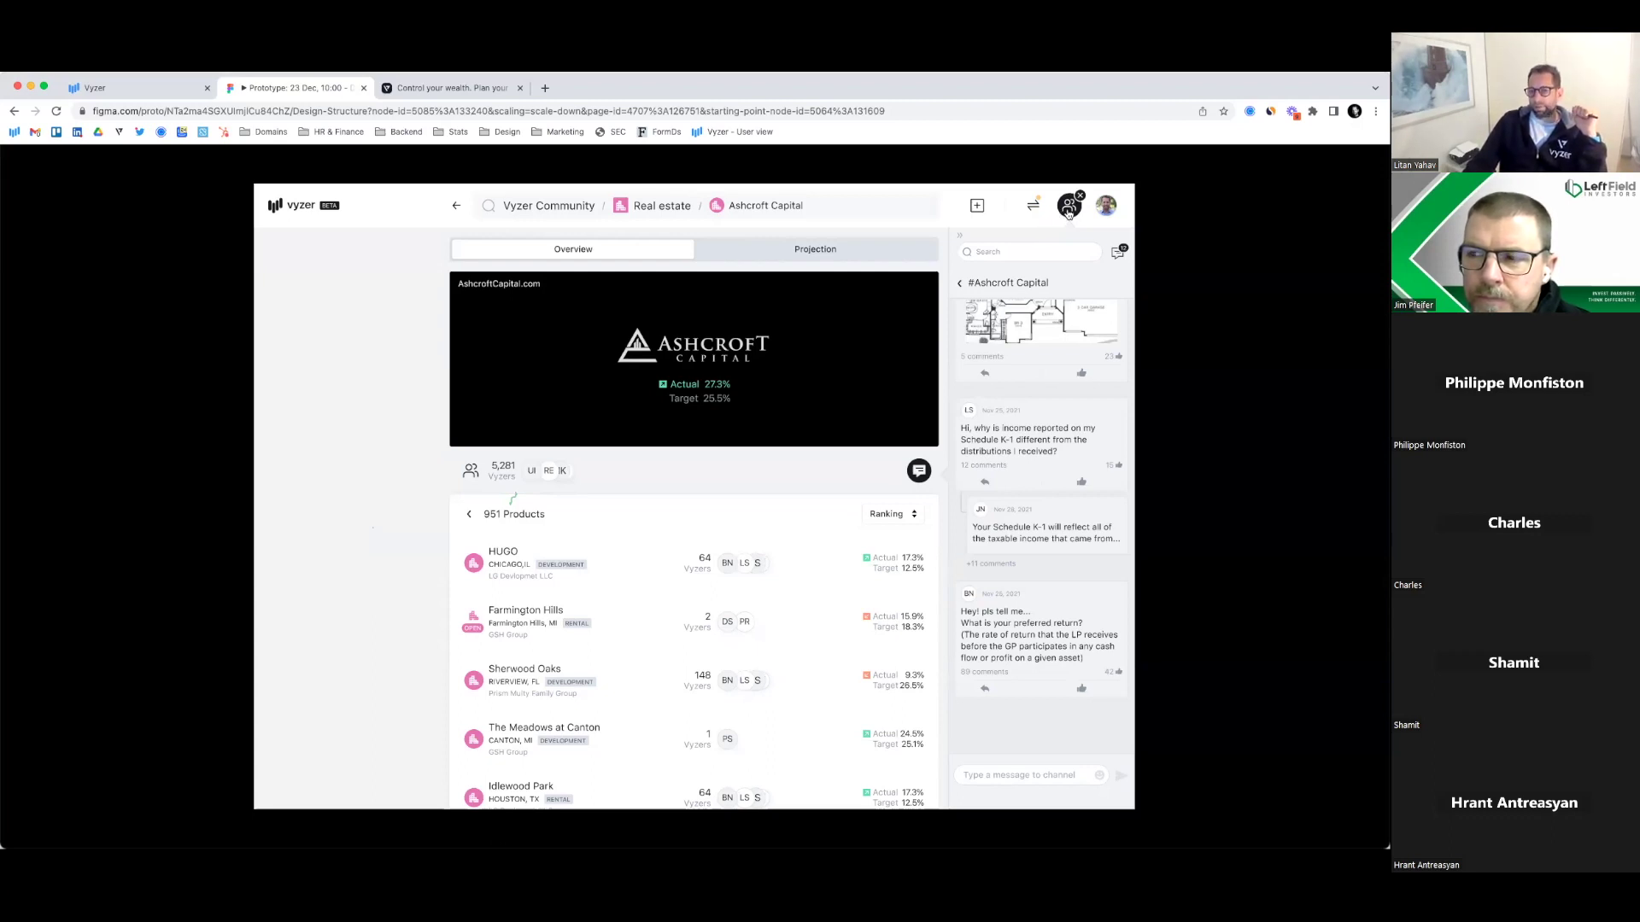
left_click(1067, 214)
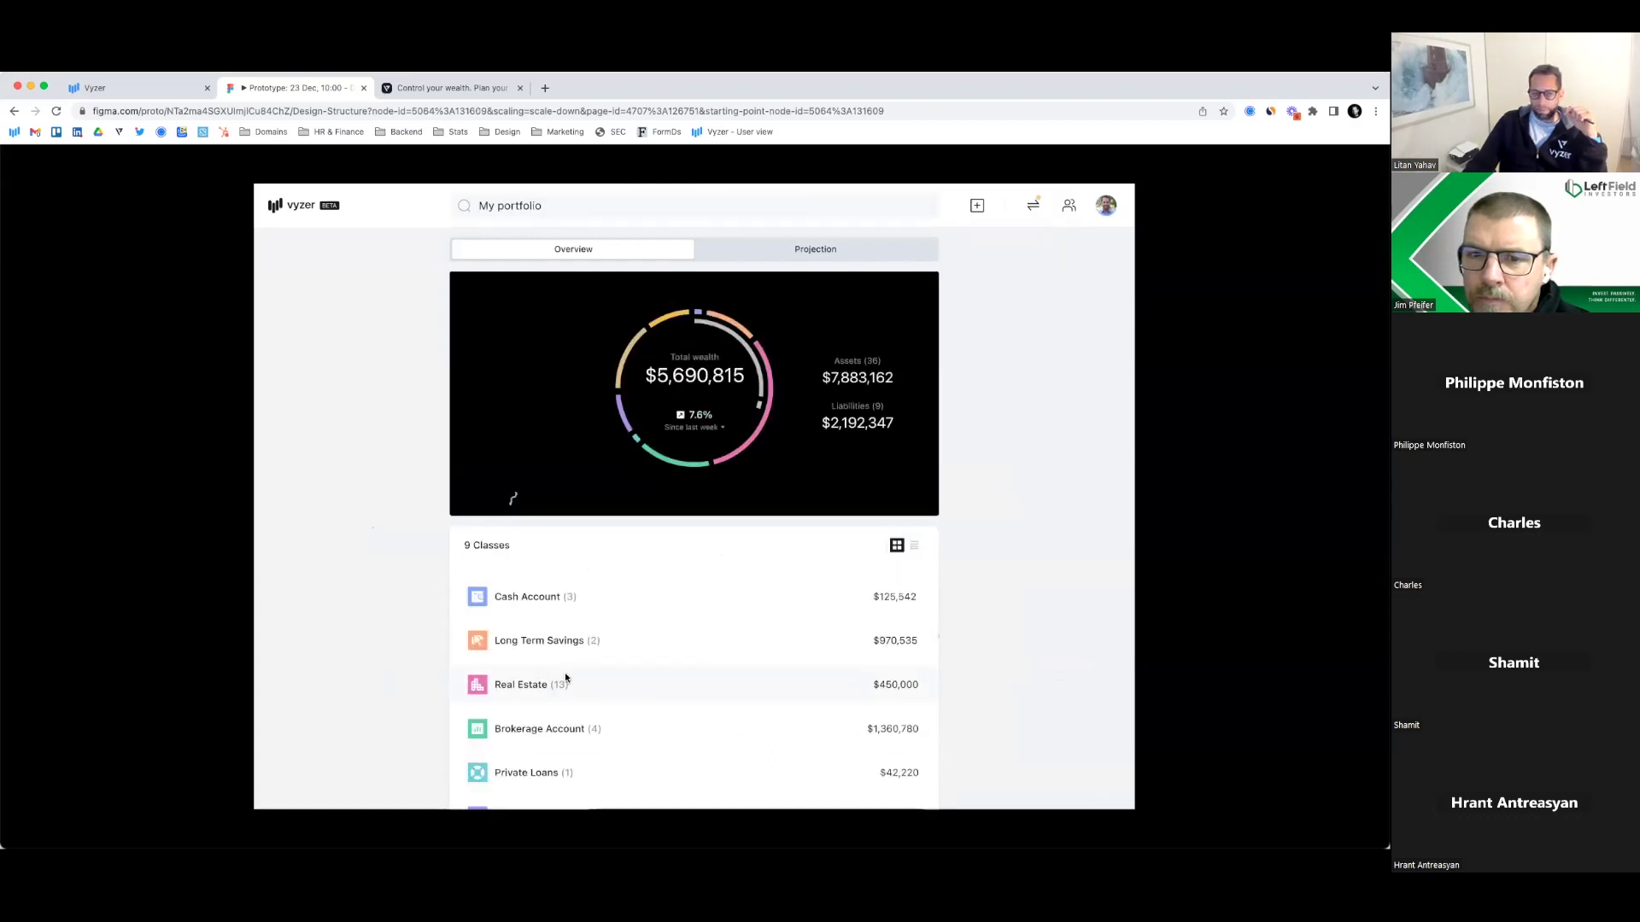
left_click(1068, 208)
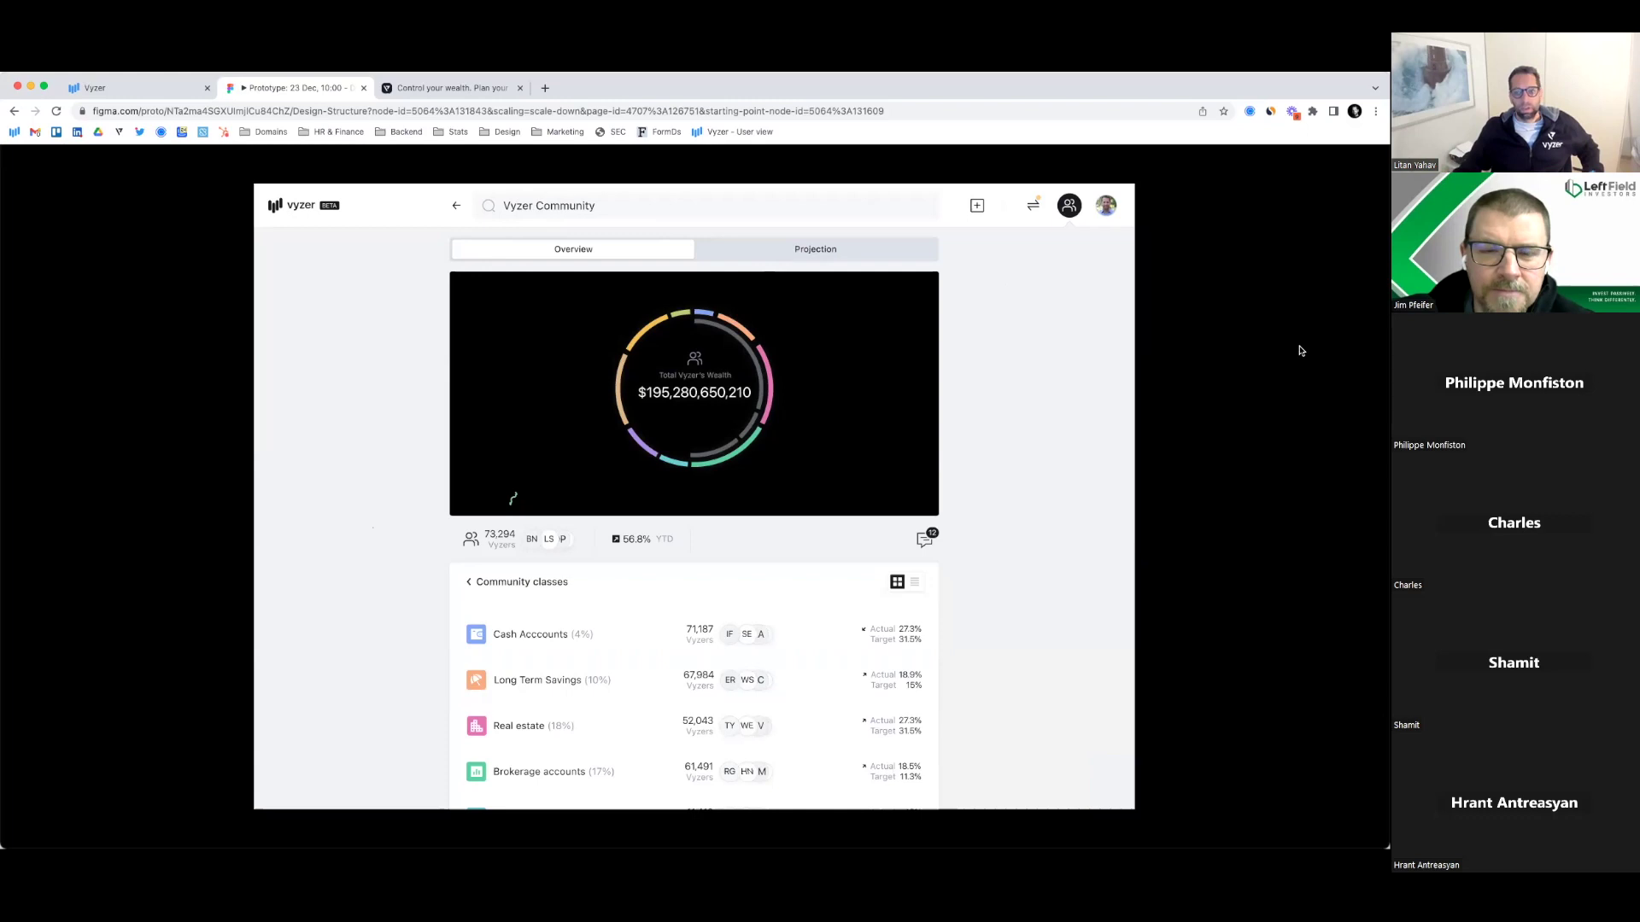
left_click(1066, 208)
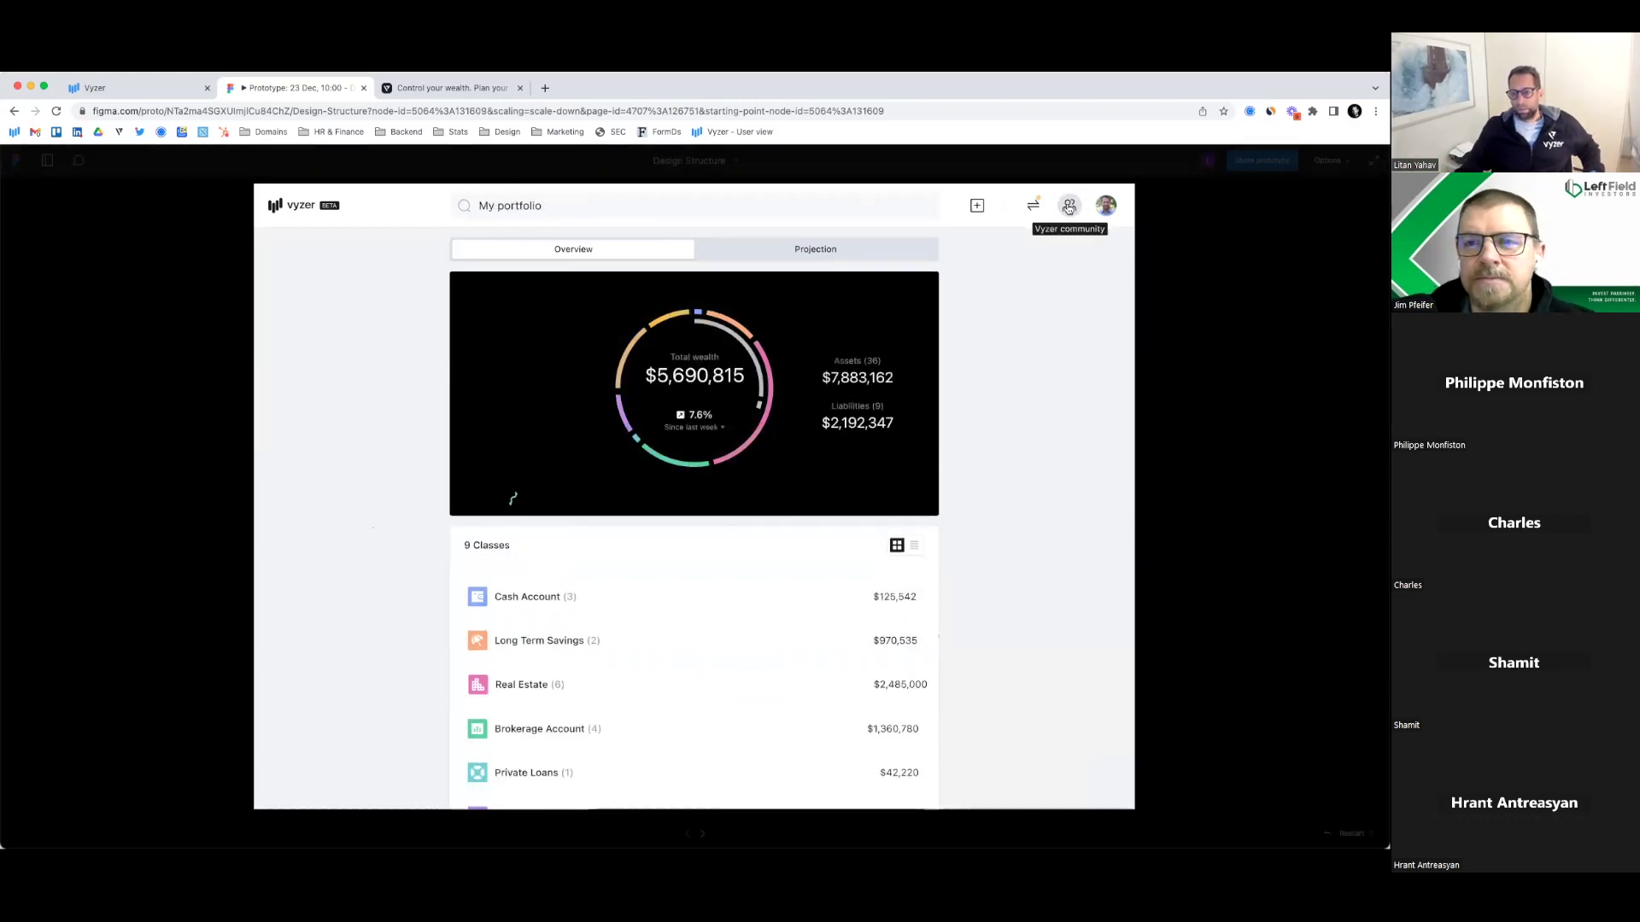
Switch back to the live Vyzer app and return to the My Wealth overview
left_click(139, 91)
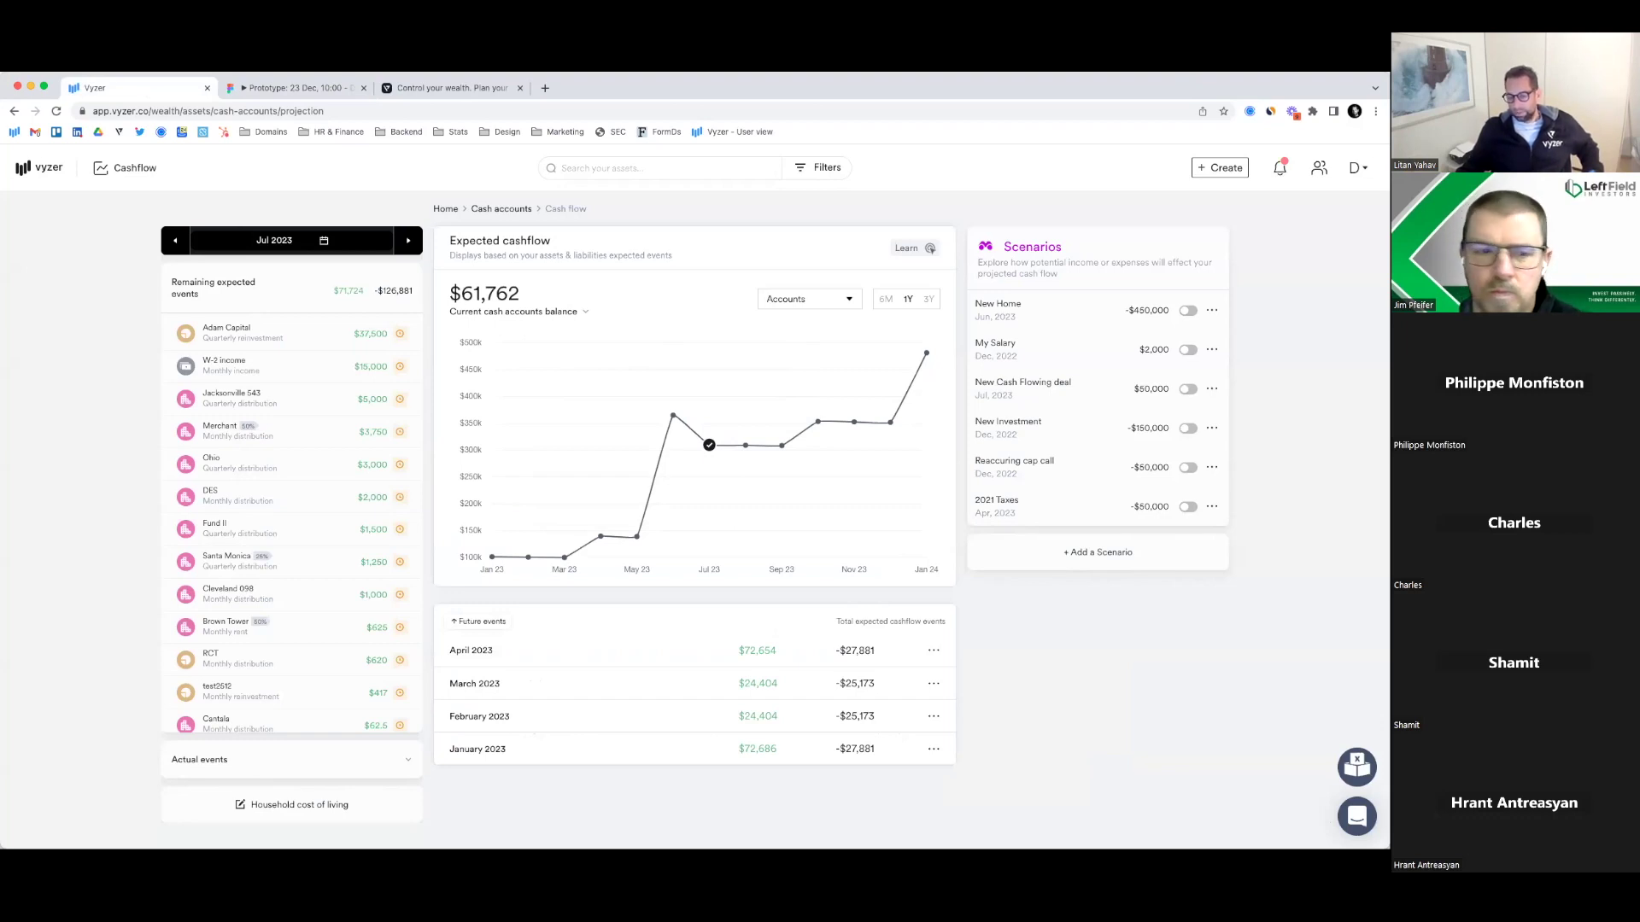
left_click(39, 167)
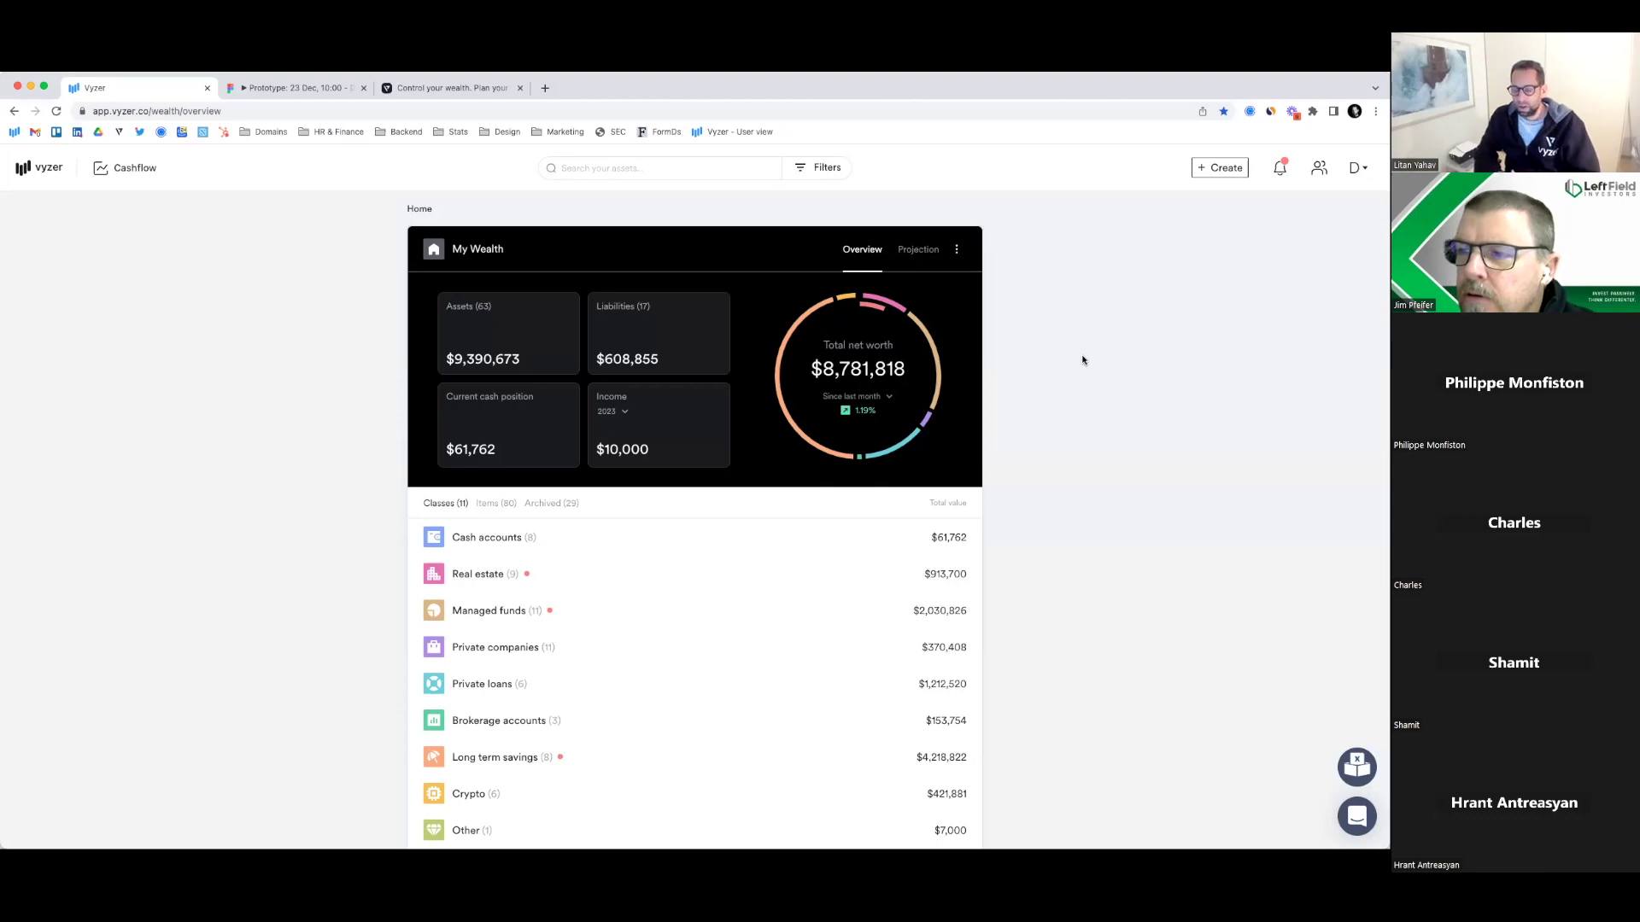
Examine the general info fields for creating a long term savings asset of category Other and exit without creating it
left_click(1226, 169)
left_click(1165, 413)
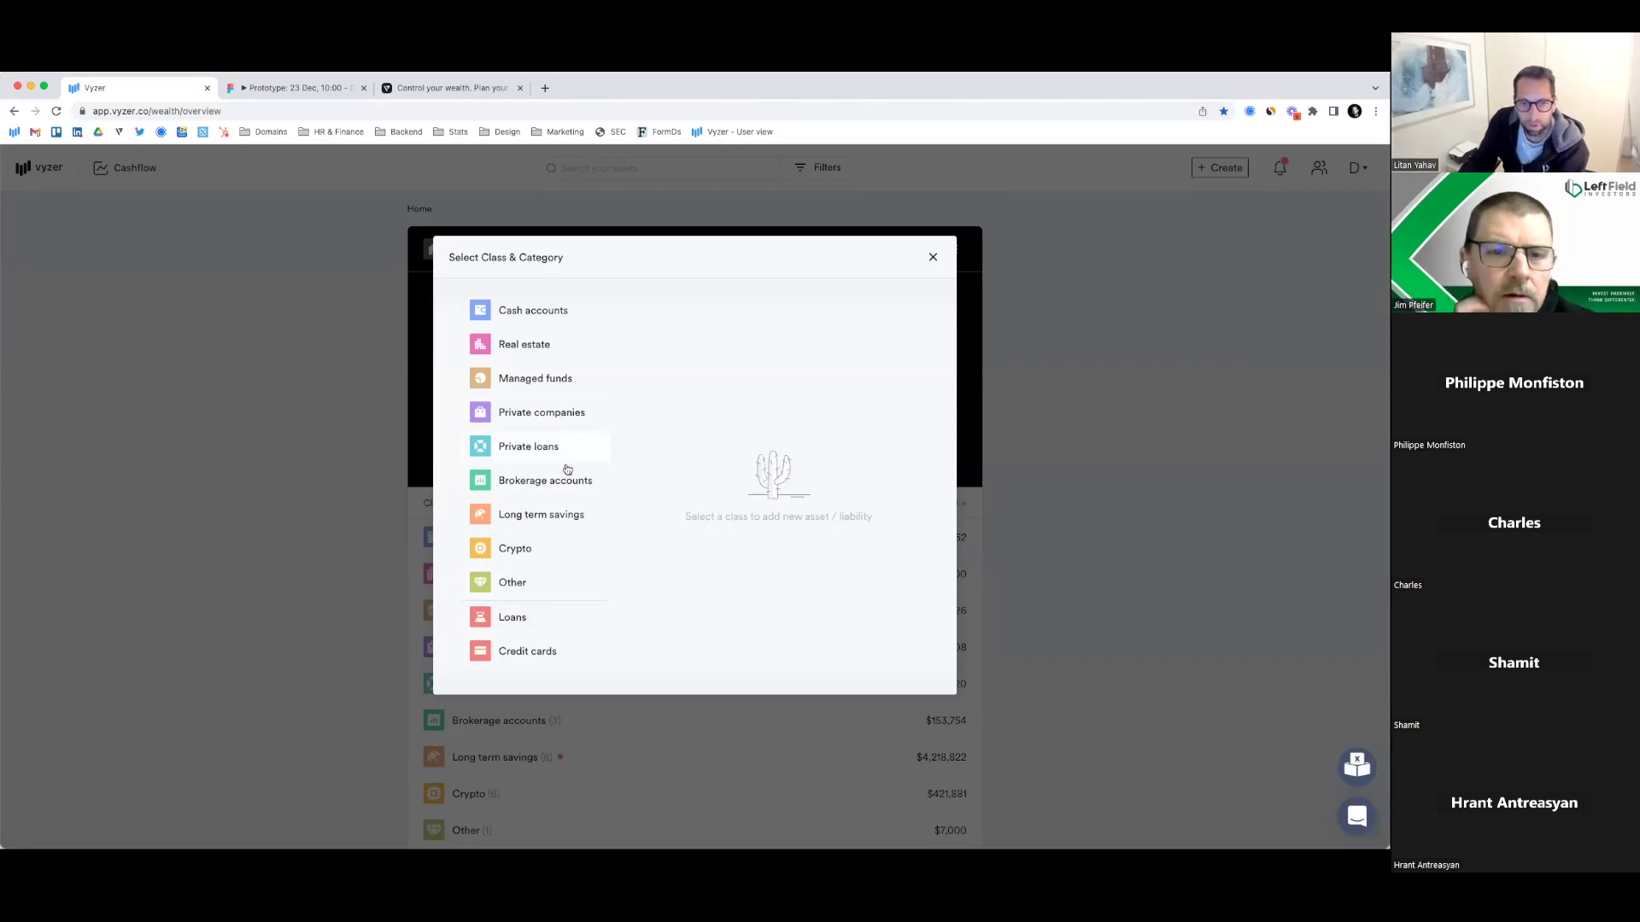
left_click(530, 517)
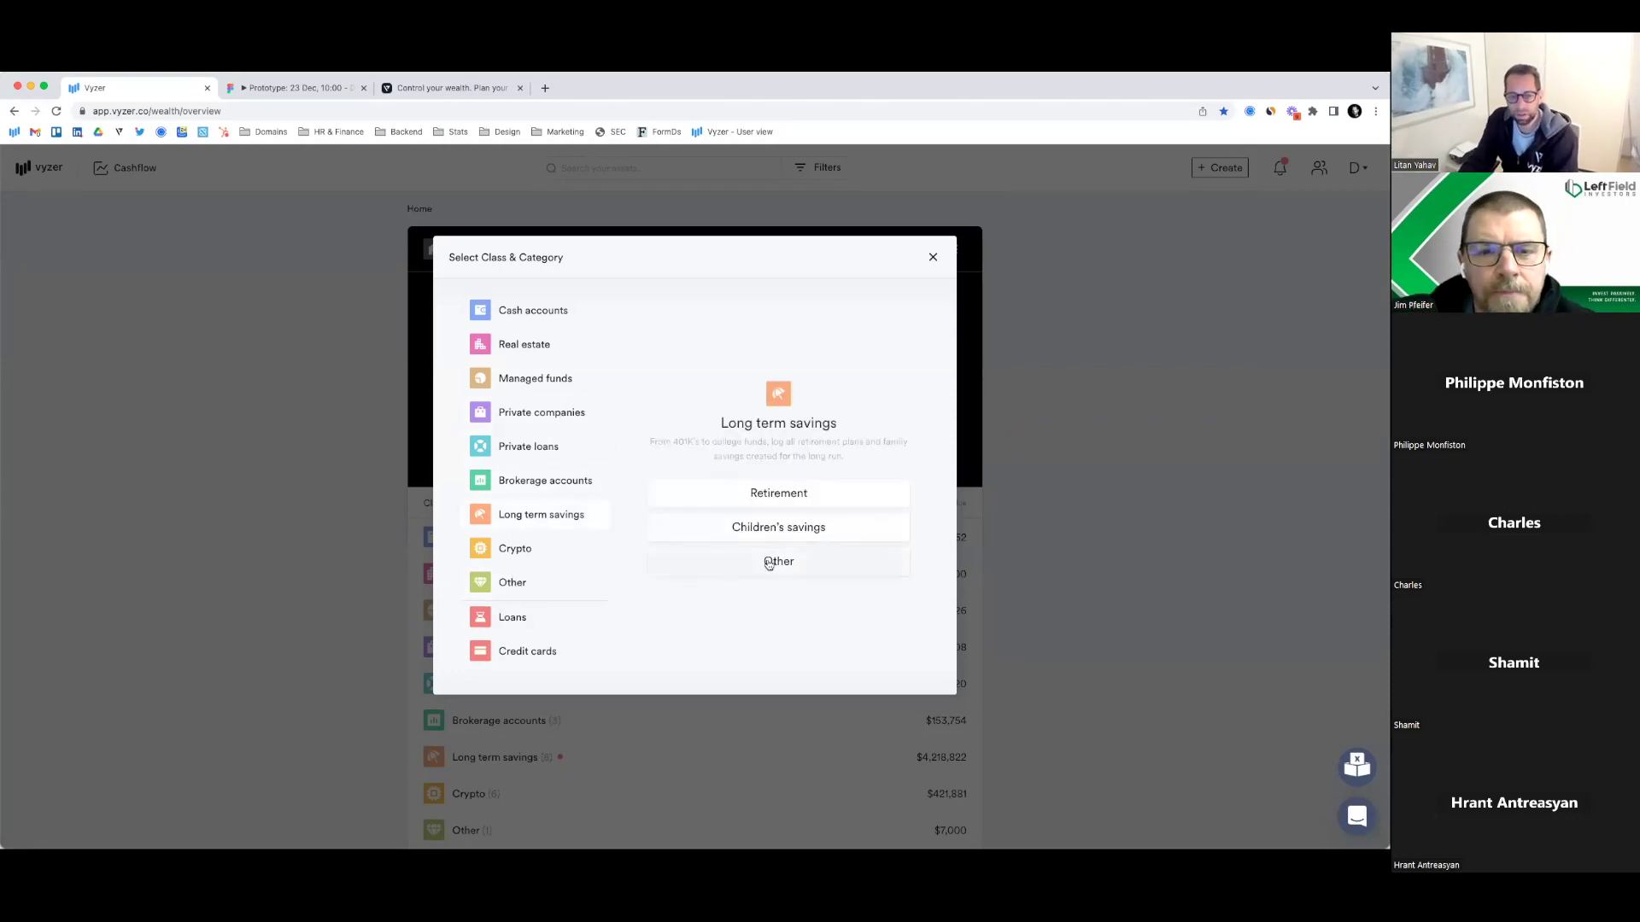
left_click(743, 563)
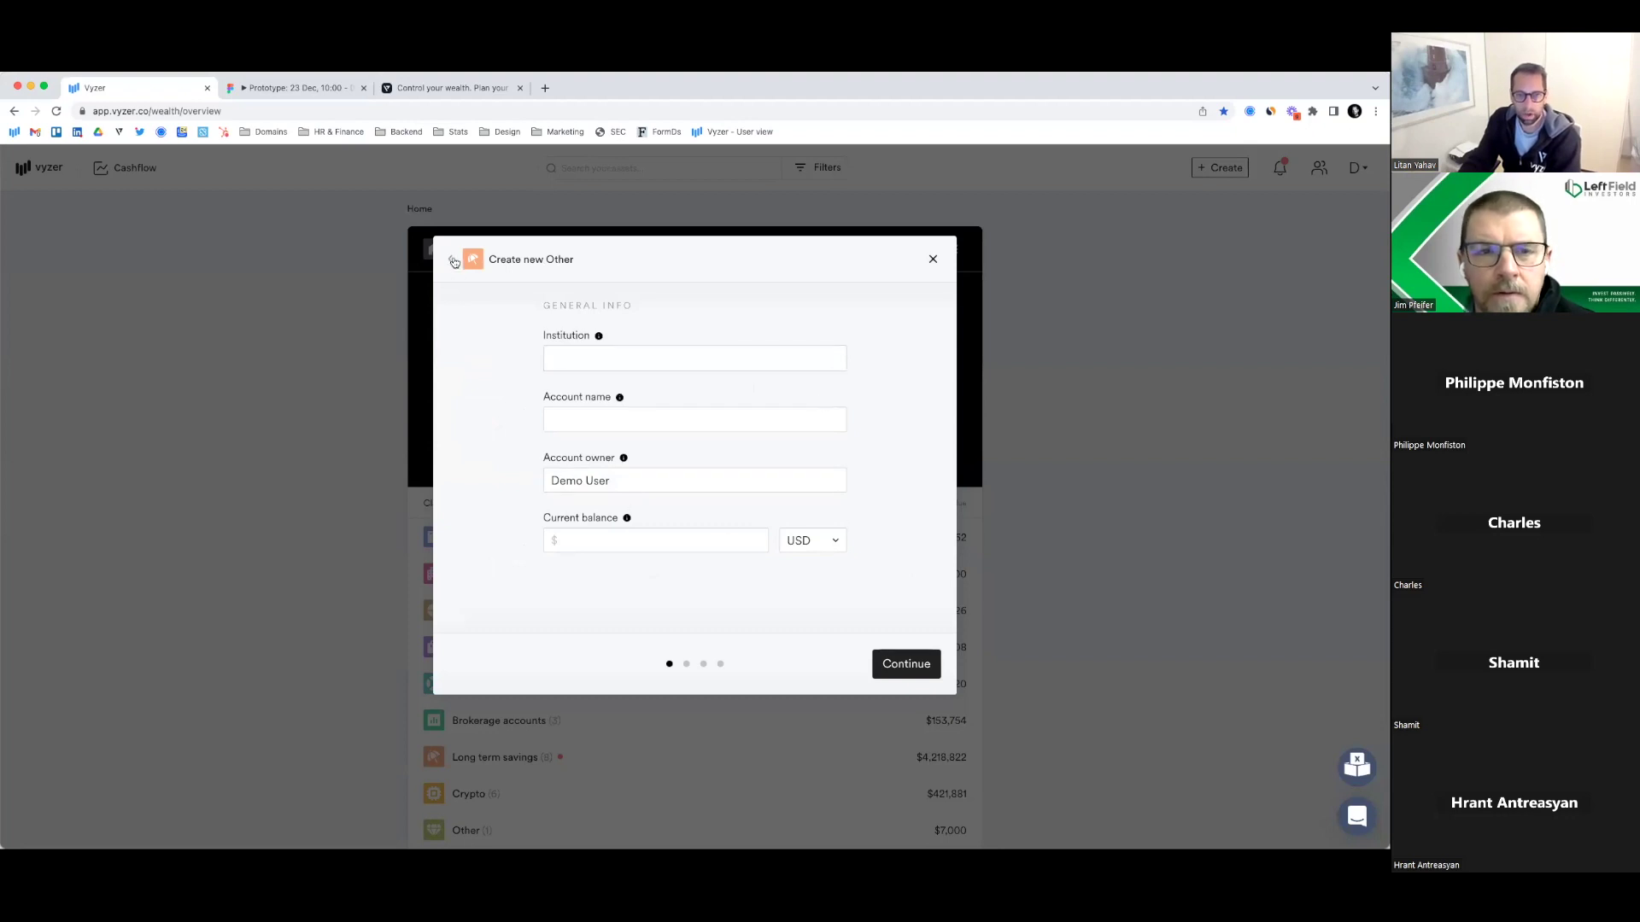
left_click(617, 359)
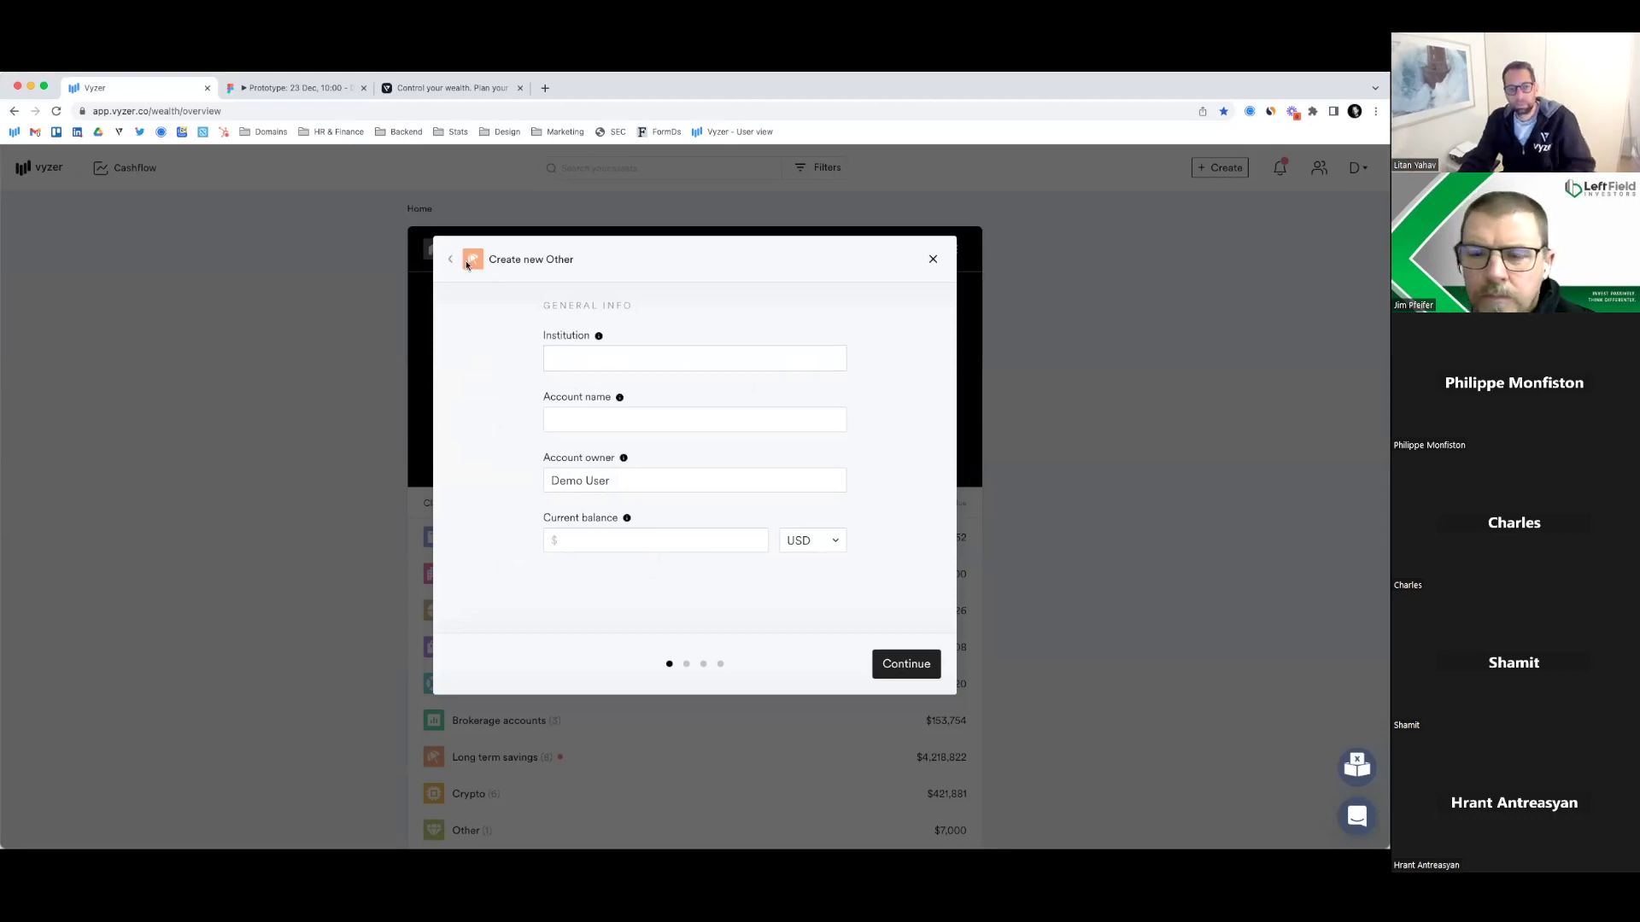
left_click(451, 260)
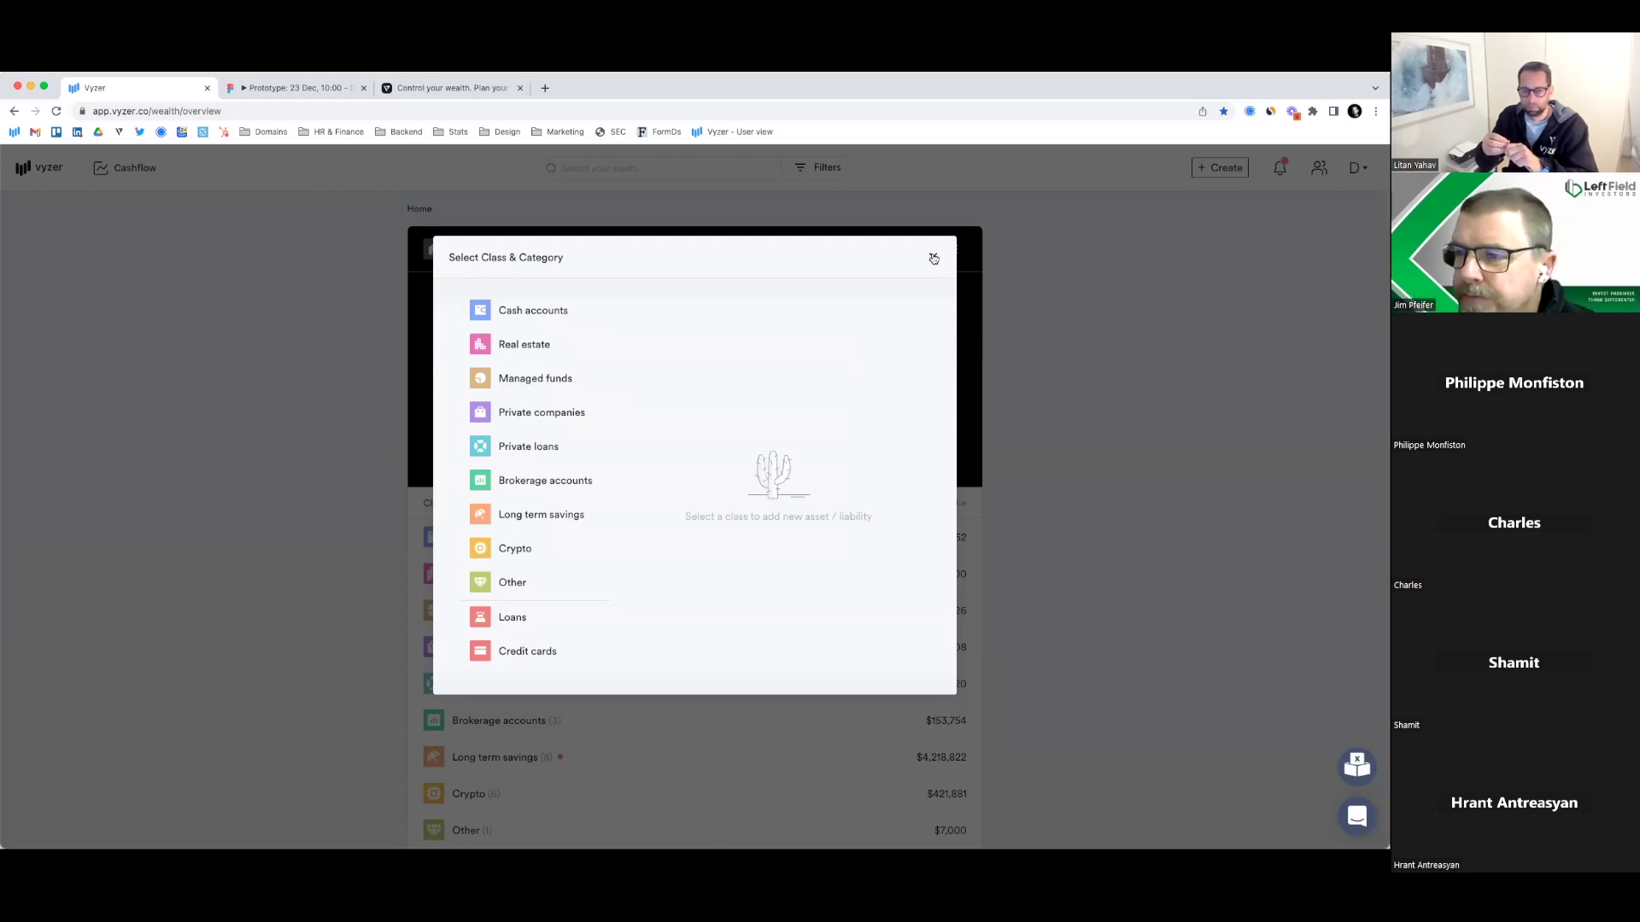
left_click(933, 258)
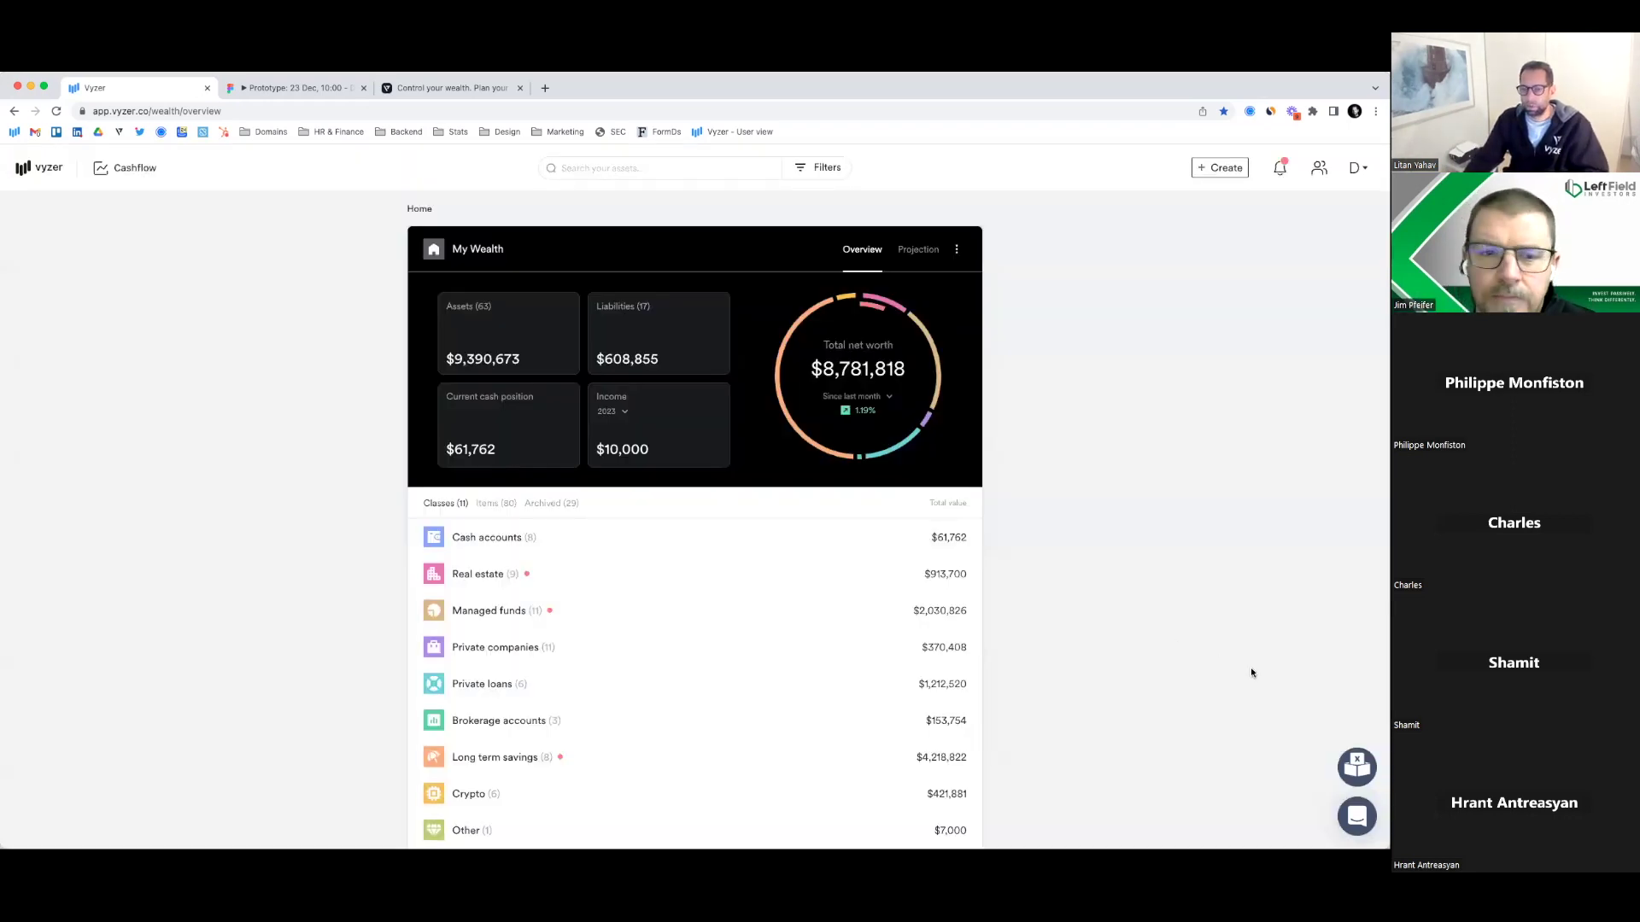
Look over the support chat's messaging and help search options and close it
left_click(1358, 822)
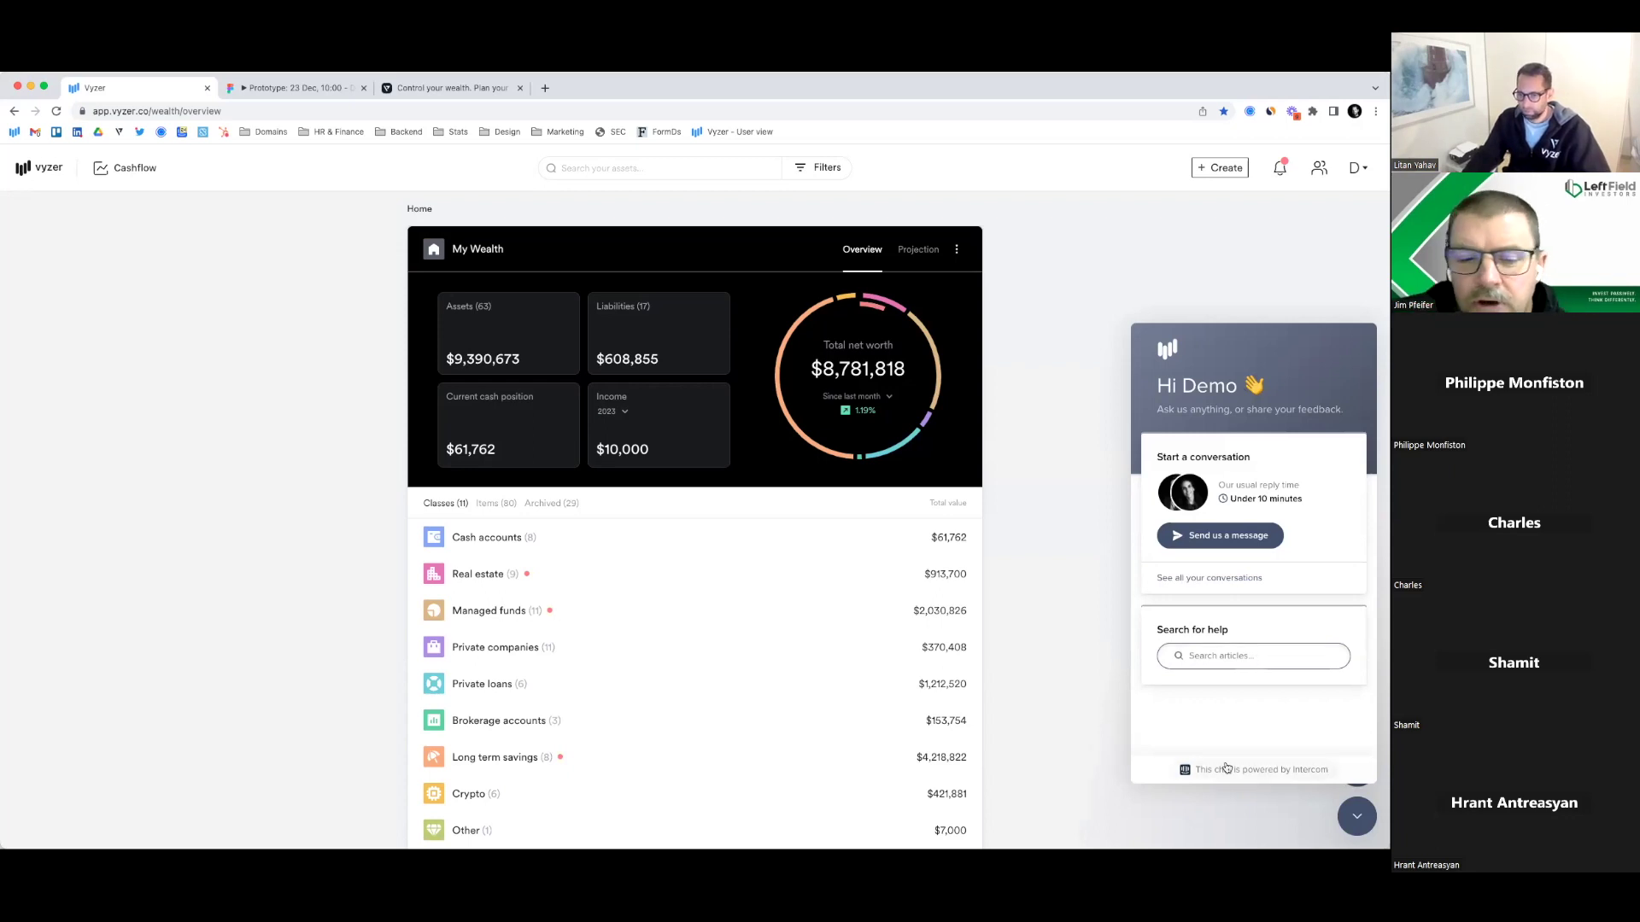
left_click(1357, 817)
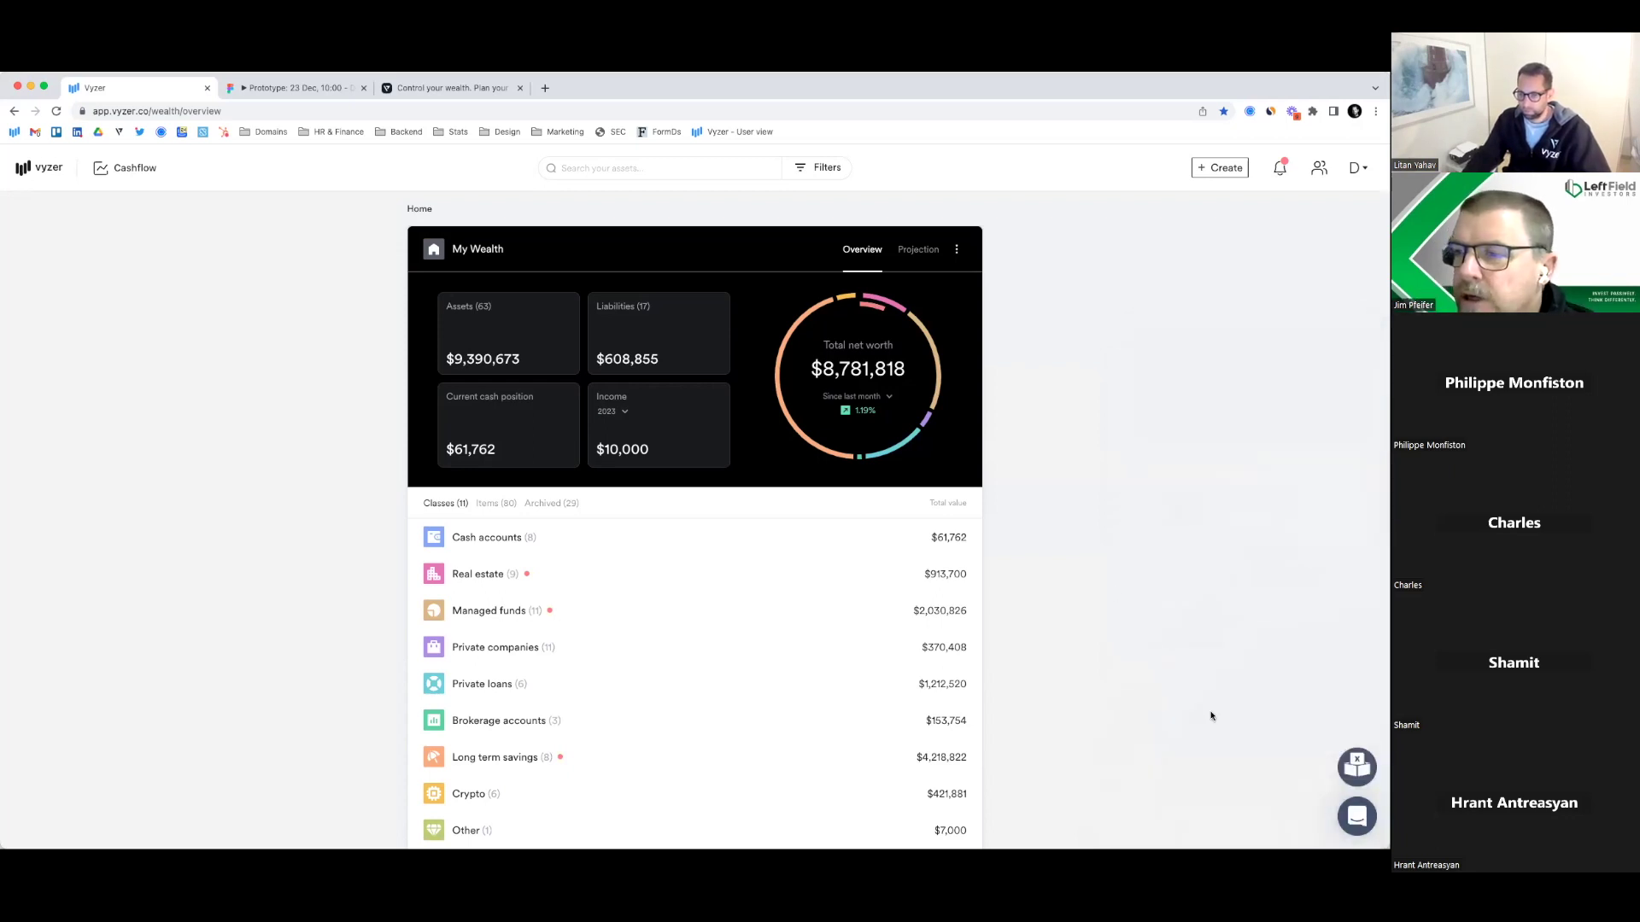